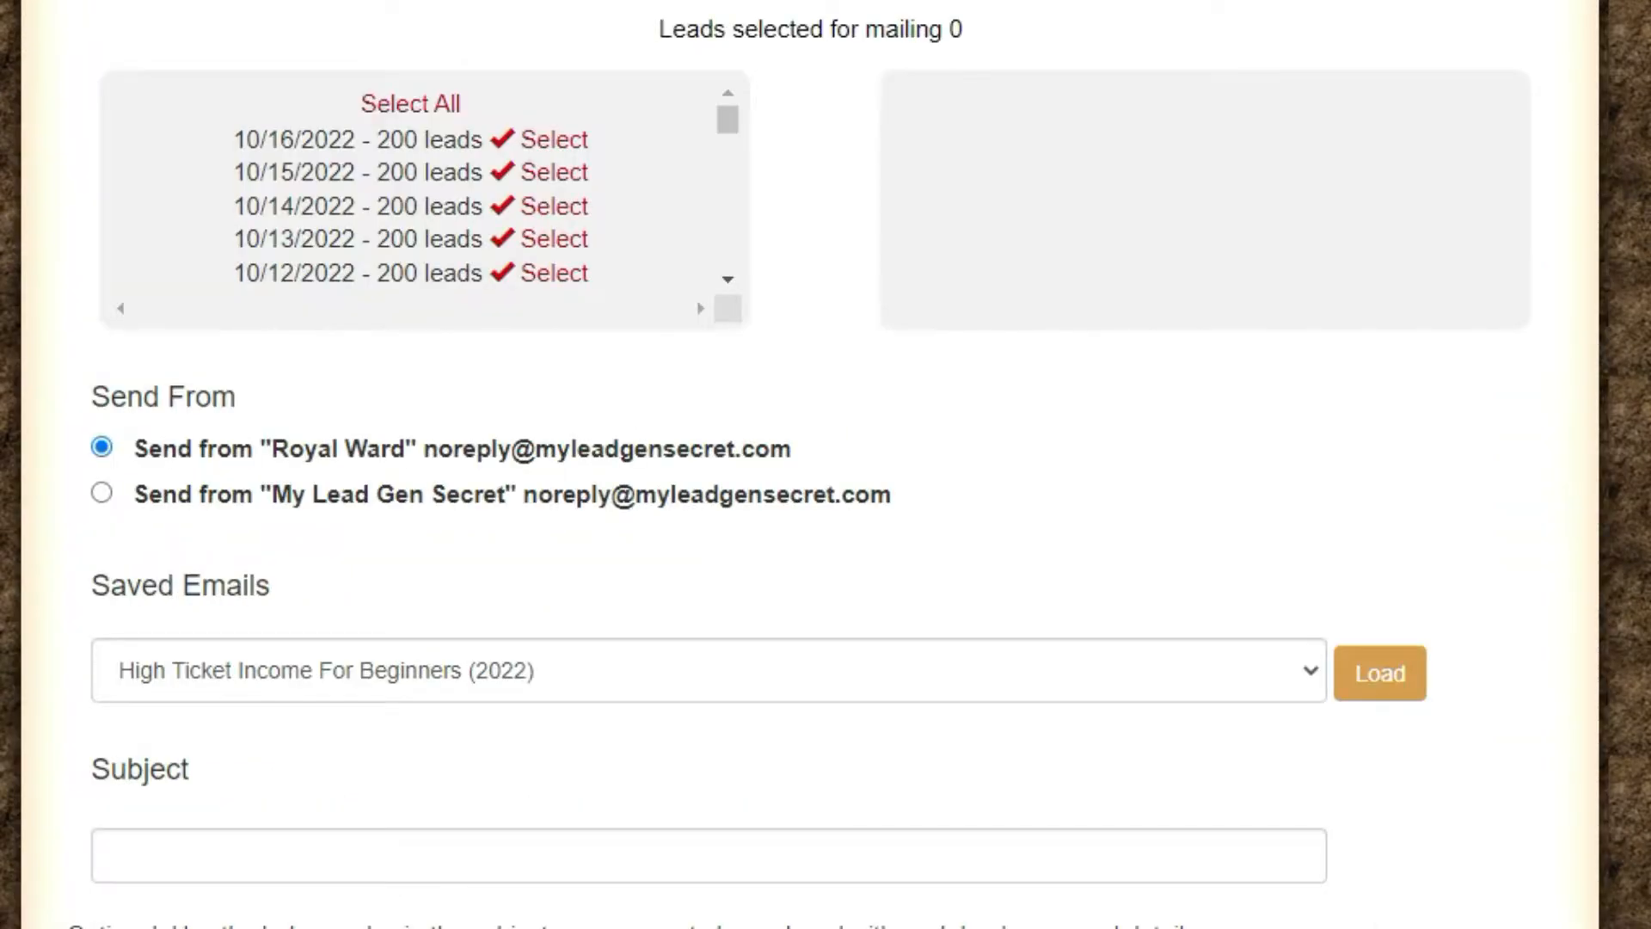
Step: Select all of the dated lead batches for the mailing
{"action": "left_click", "coordinate": [436, 100]}
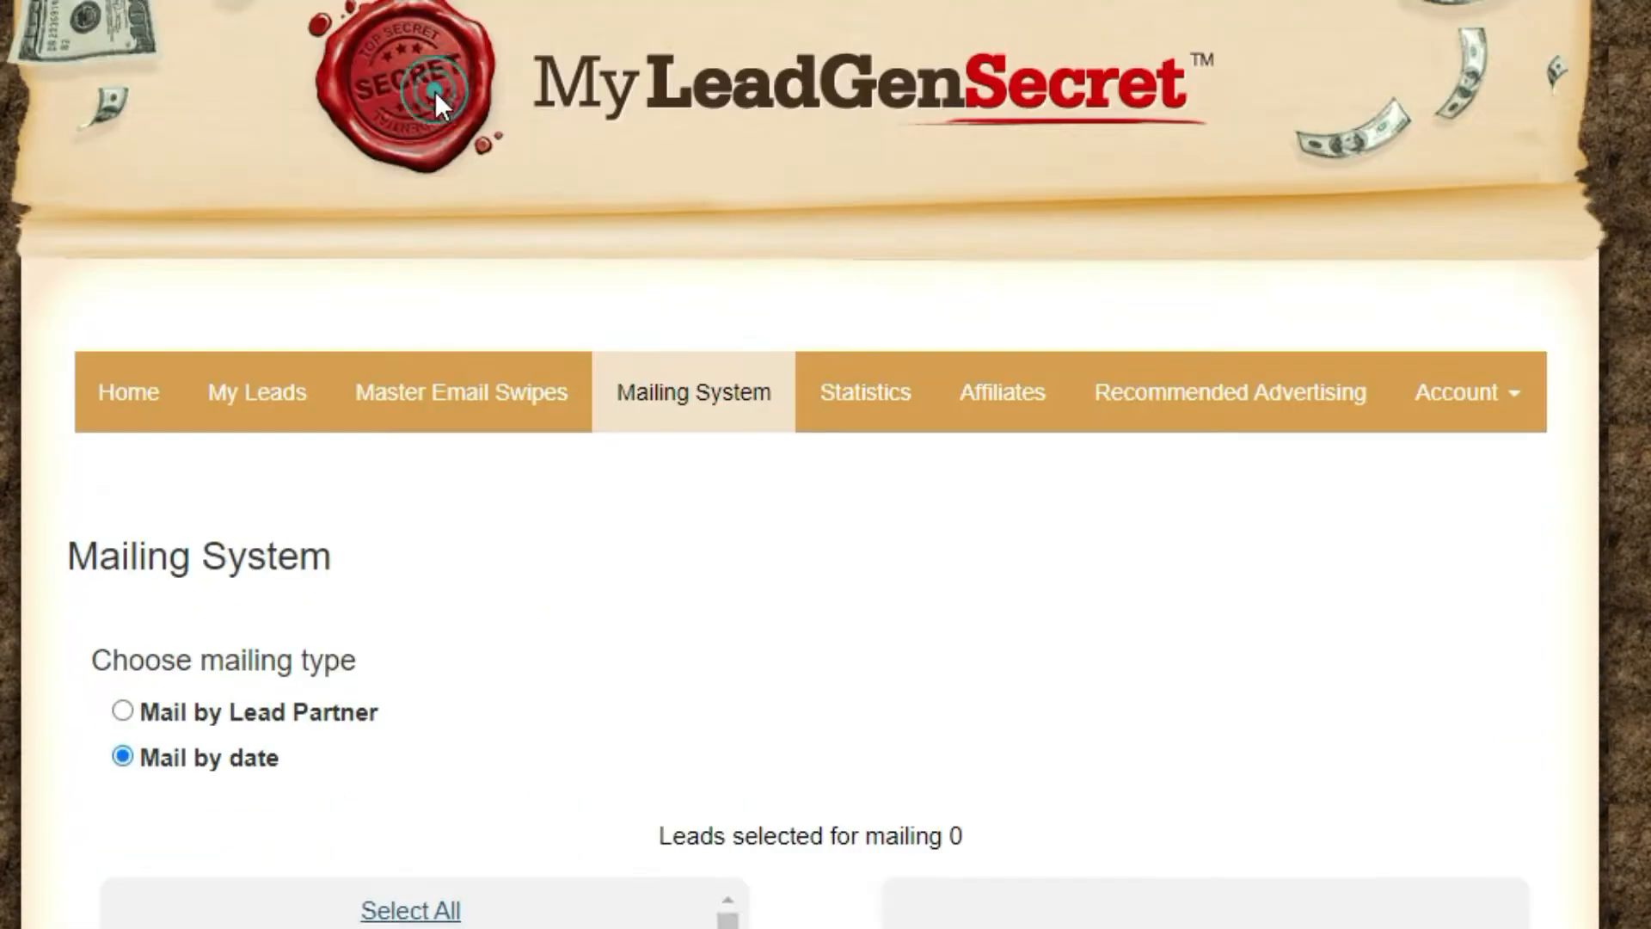
{"action": "left_click_drag", "start_coordinate": [979, 834], "coordinate": [931, 836]}
{"action": "left_click", "coordinate": [989, 836]}
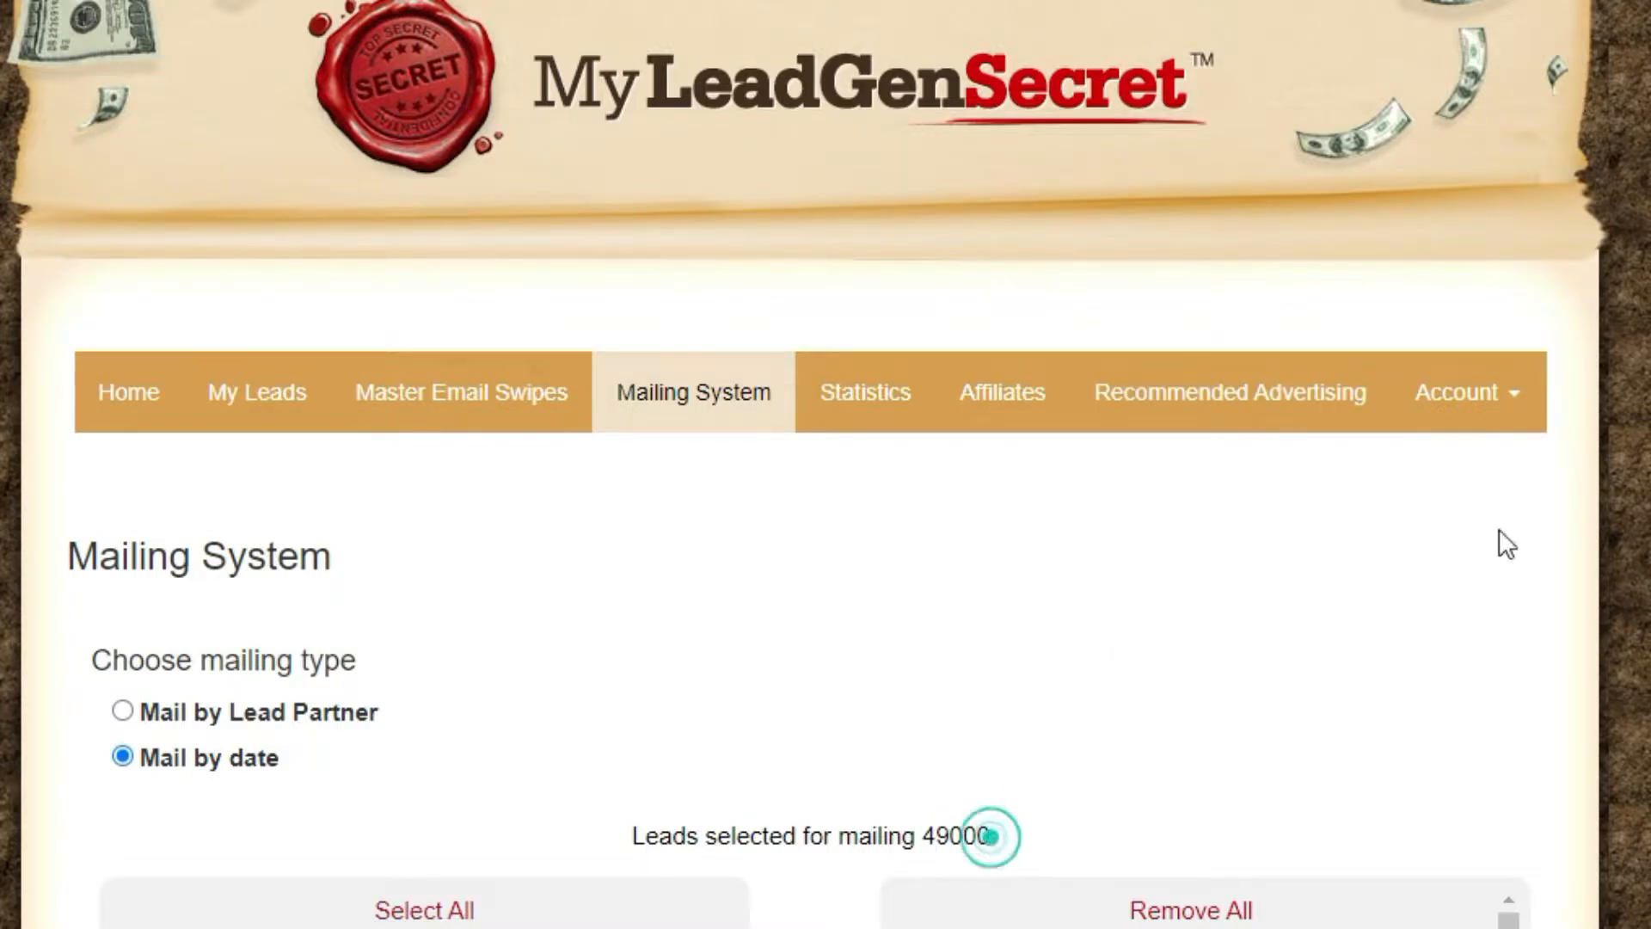
Step: Enter "Start Small and Profit BIG Online!" as the email subject
{"action": "scroll", "coordinate": [825, 464], "scroll_direction": "down", "scroll_amount": 10}
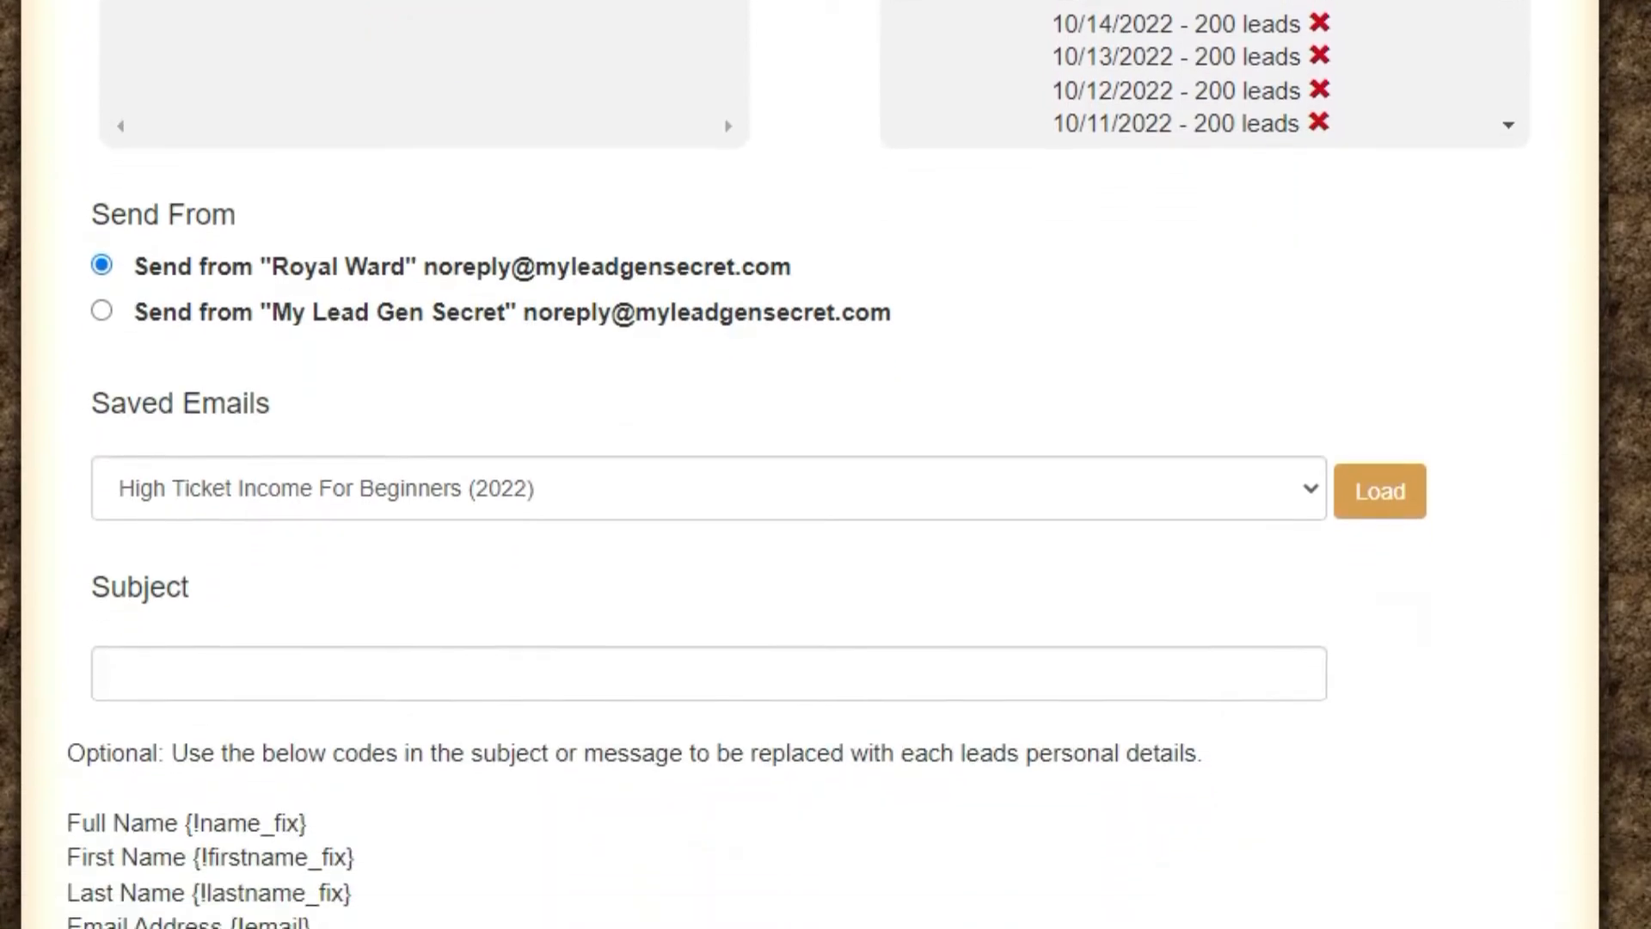
{"action": "scroll", "coordinate": [826, 465], "scroll_direction": "down", "scroll_amount": 2}
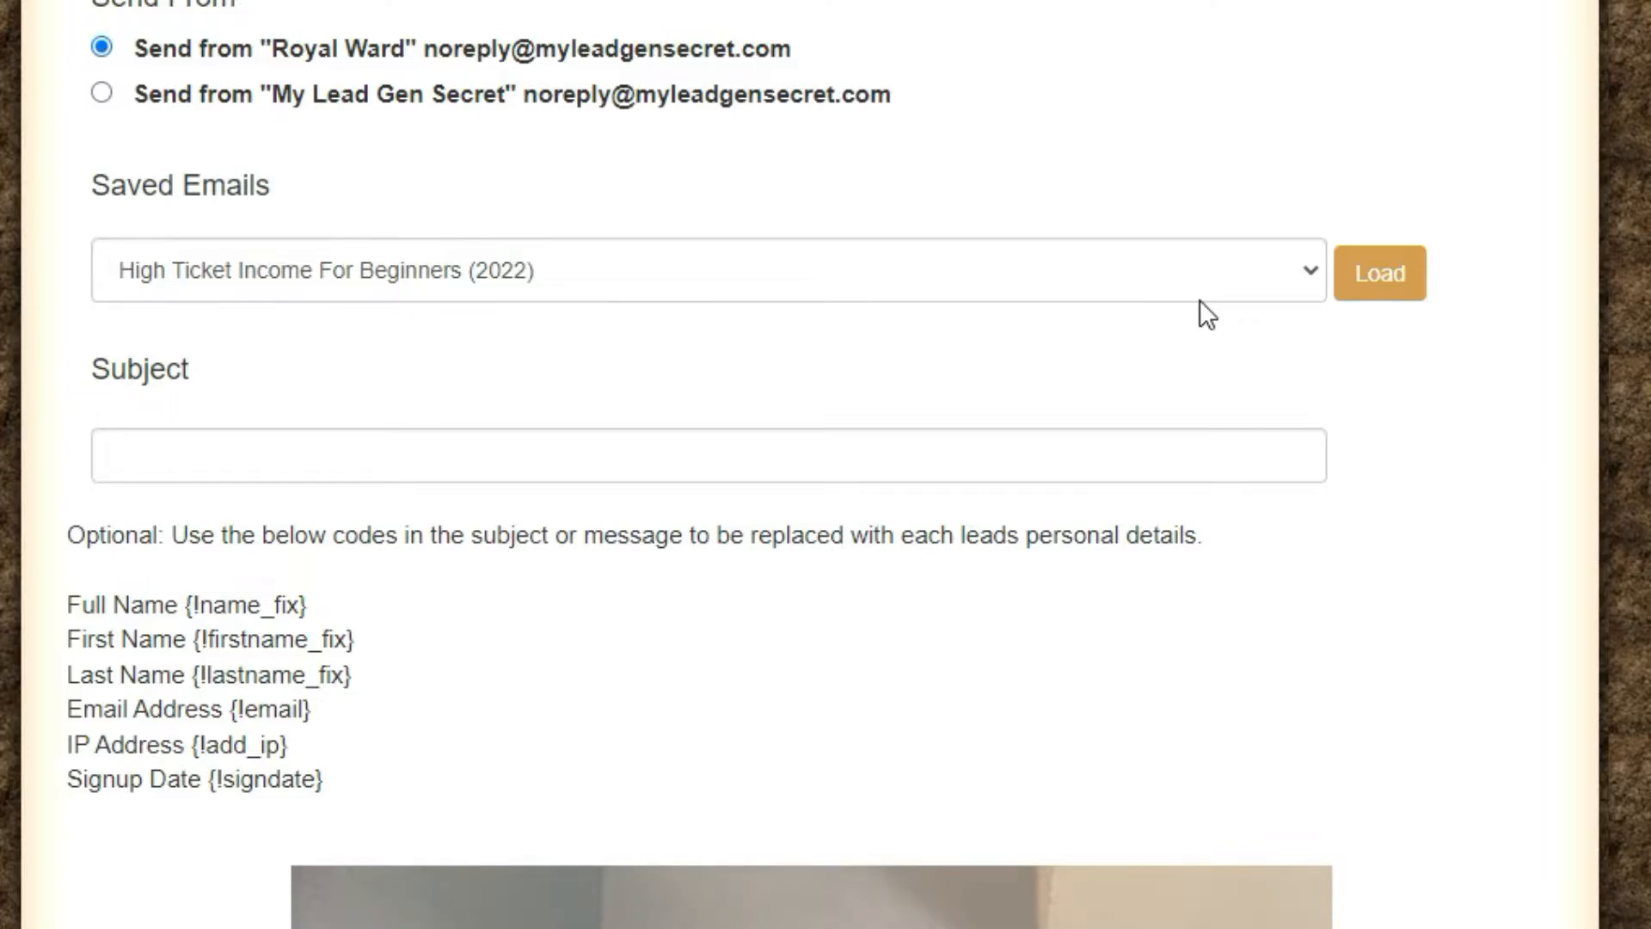
{"action": "scroll", "coordinate": [1200, 299], "scroll_direction": "down", "scroll_amount": 2}
{"action": "left_click", "coordinate": [427, 313]}
{"action": "type", "text": "Start "}
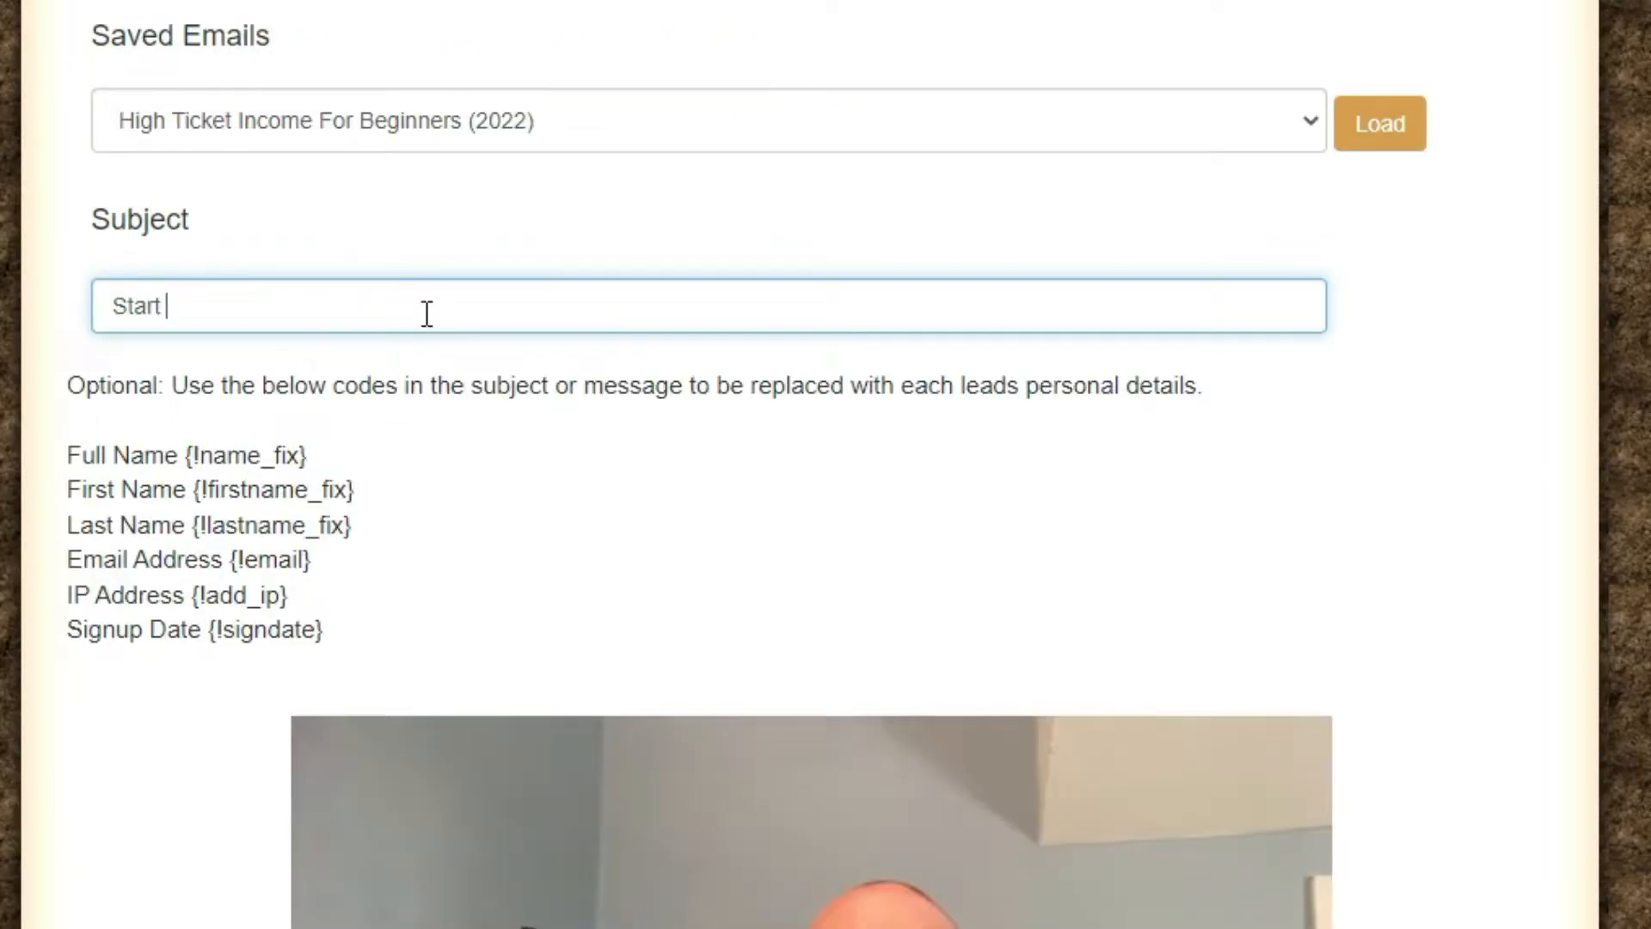
{"action": "type", "text": "Small and Prof"}
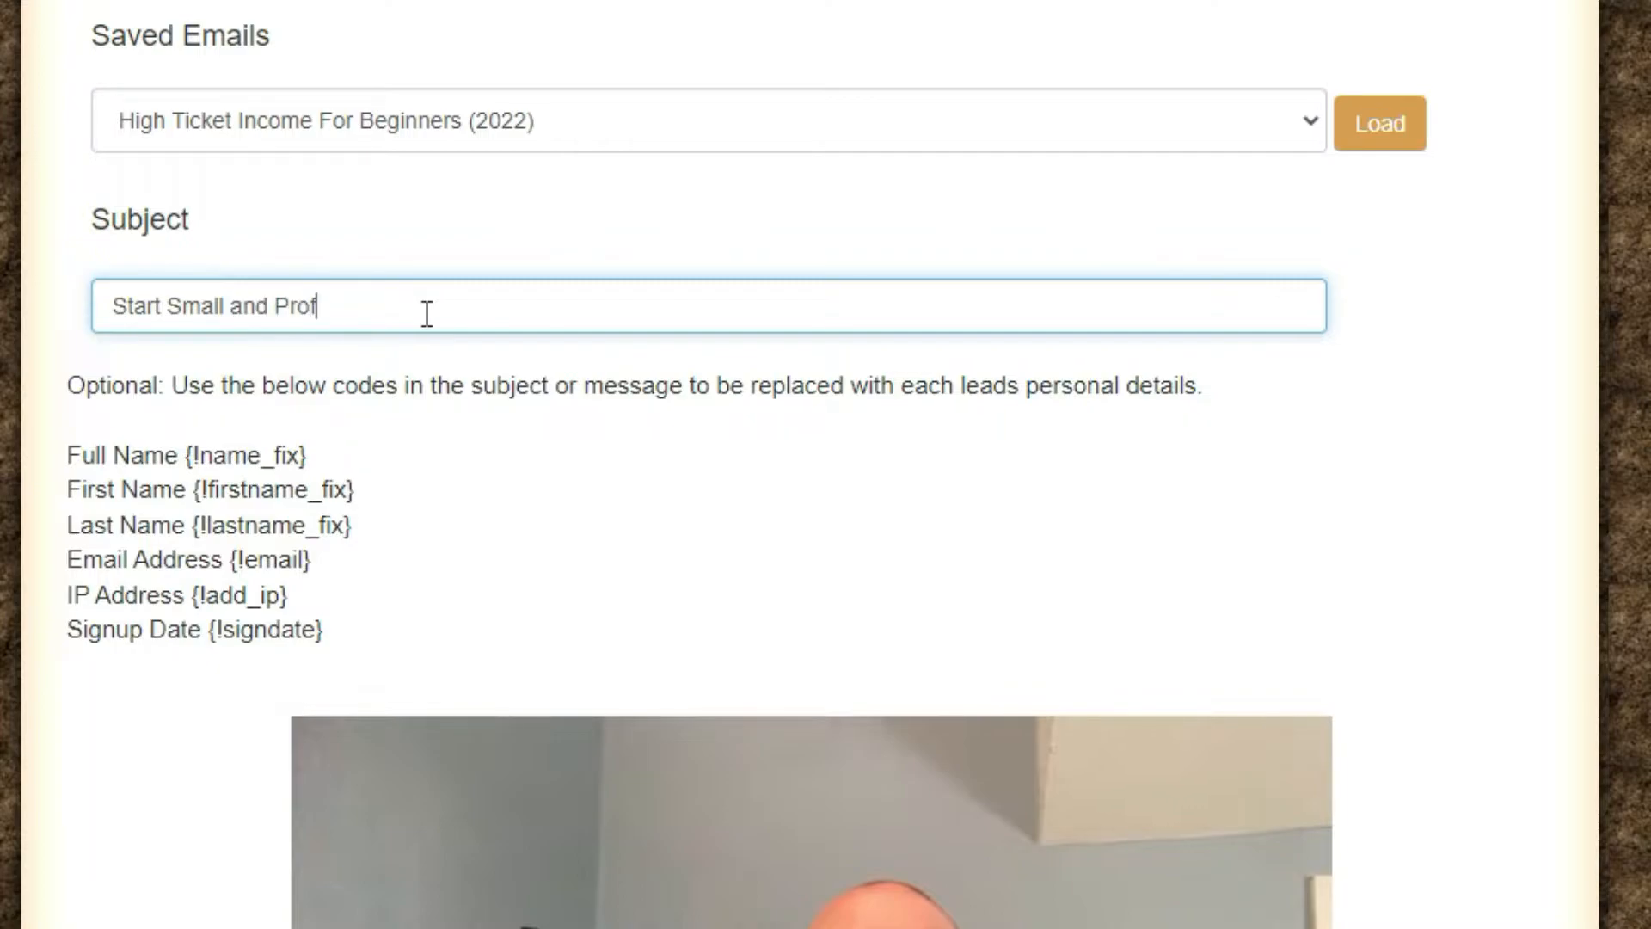
{"action": "type", "text": "uBIG online!"}
{"action": "left_click", "coordinate": [393, 301]}
{"action": "key", "text": "BackSpace"}
{"action": "type", "text": "O"}
Step: Replace the placeholder email body after "ATTENTION:" with "Beginners Wanted!", keeping the red bold heading style
{"action": "scroll", "coordinate": [825, 464], "scroll_direction": "down", "scroll_amount": 15}
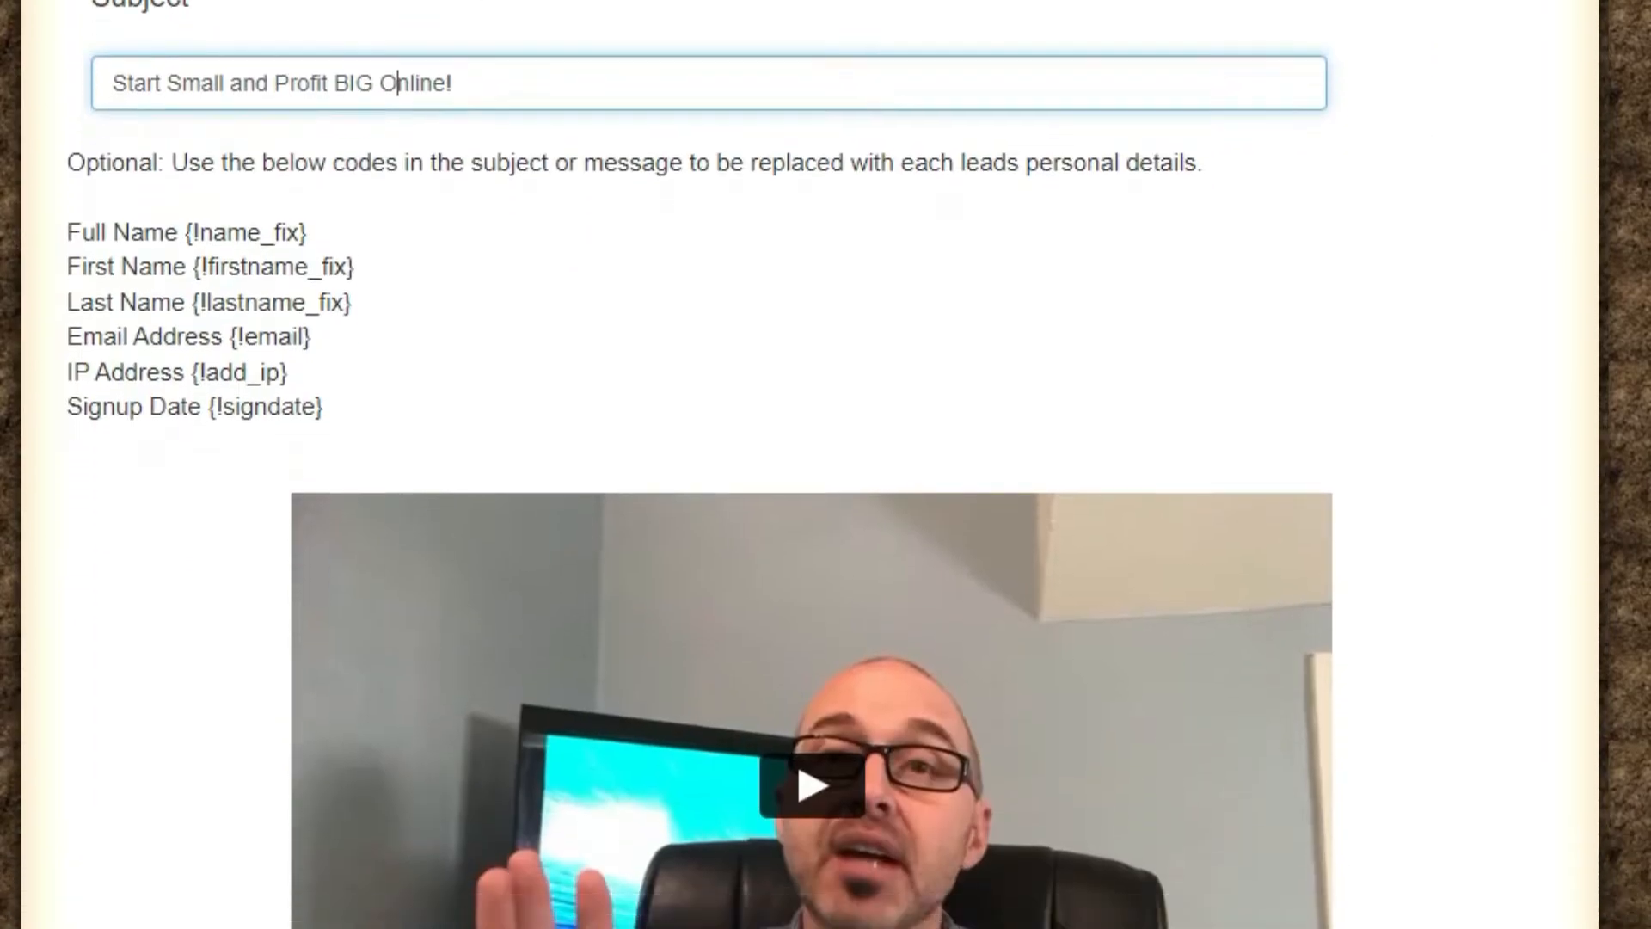
{"action": "scroll", "coordinate": [825, 465], "scroll_direction": "down", "scroll_amount": 1}
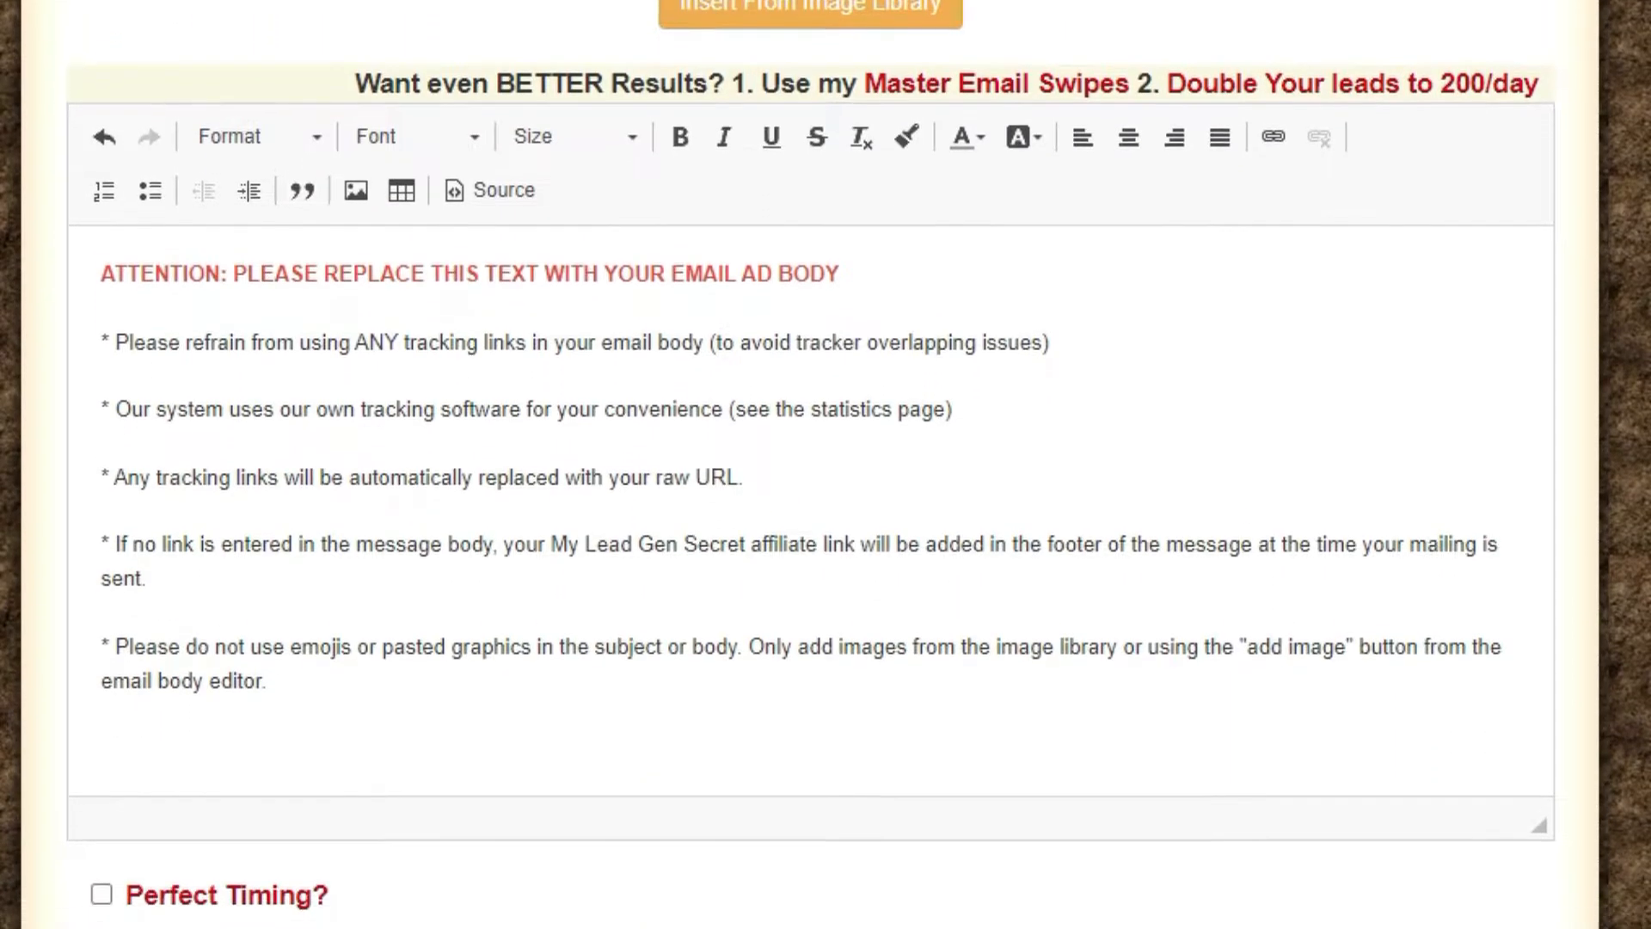
{"action": "left_click_drag", "start_coordinate": [301, 675], "coordinate": [70, 244]}
{"action": "left_click_drag", "start_coordinate": [232, 250], "coordinate": [889, 667]}
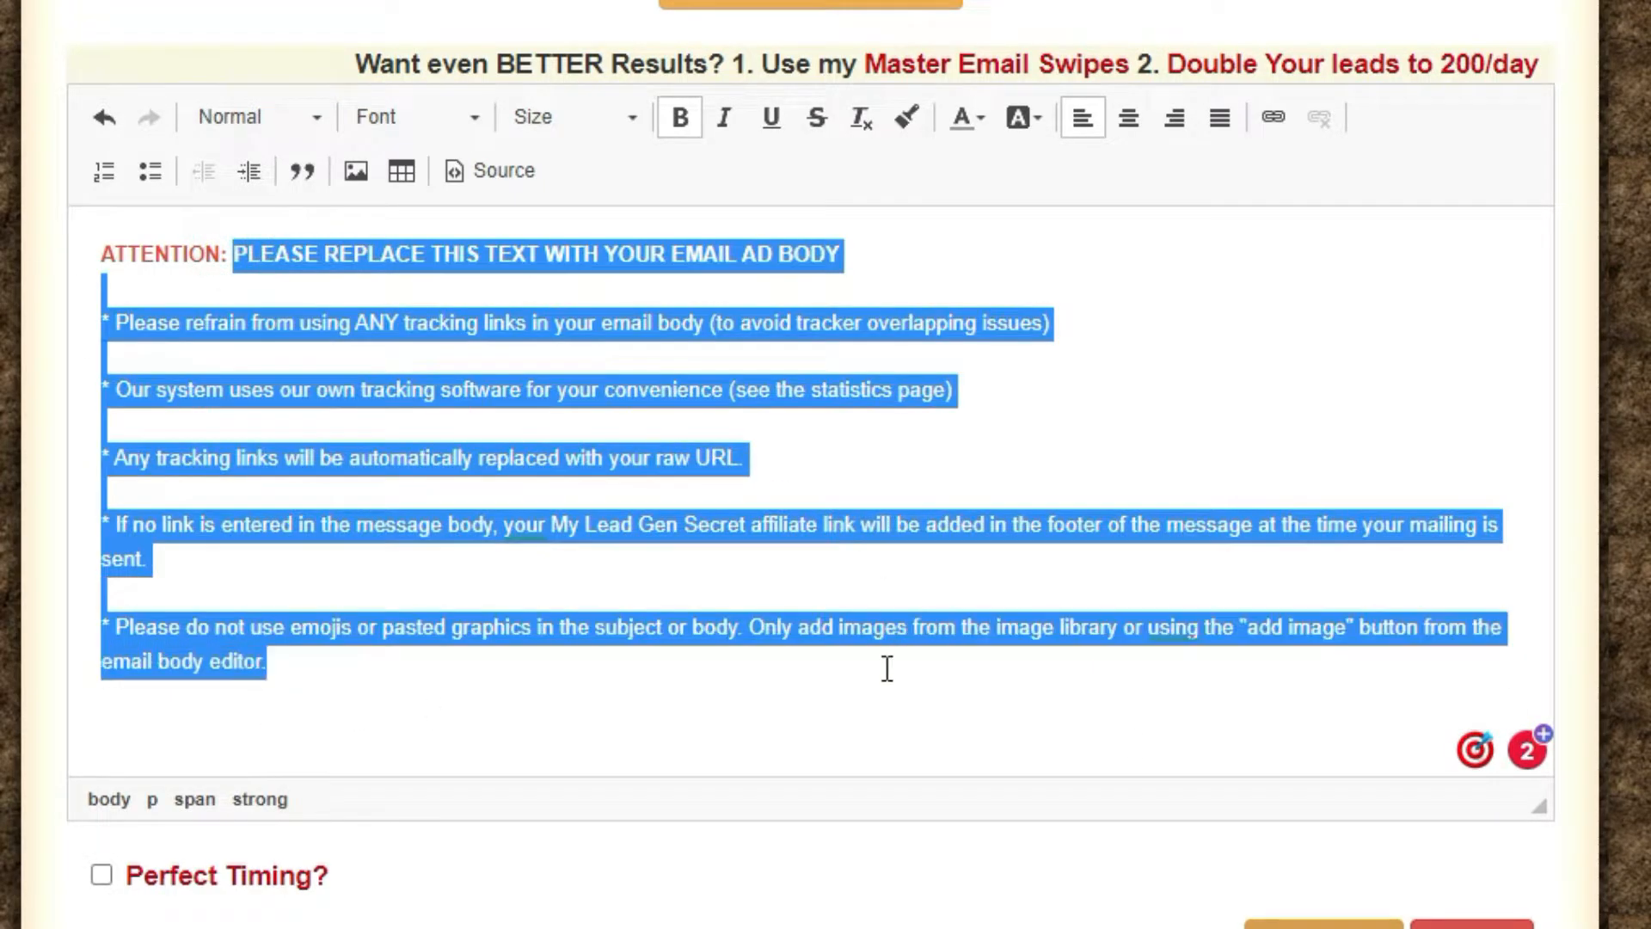
{"action": "type", "text": "Beginners "}
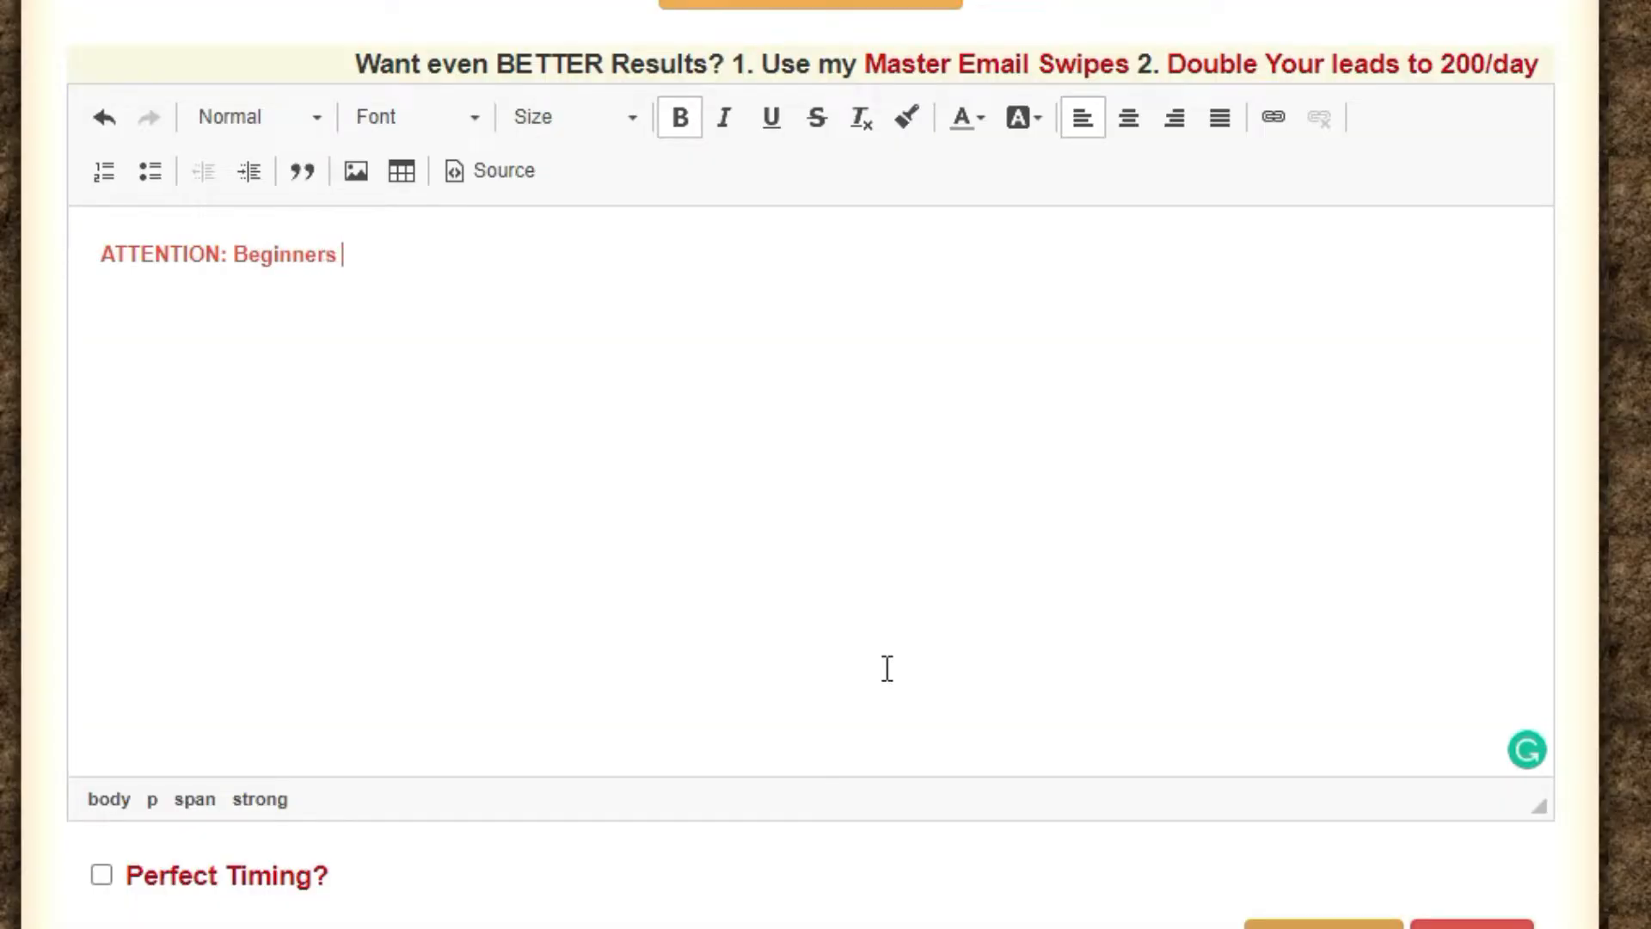
{"action": "type", "text": "Wanted!"}
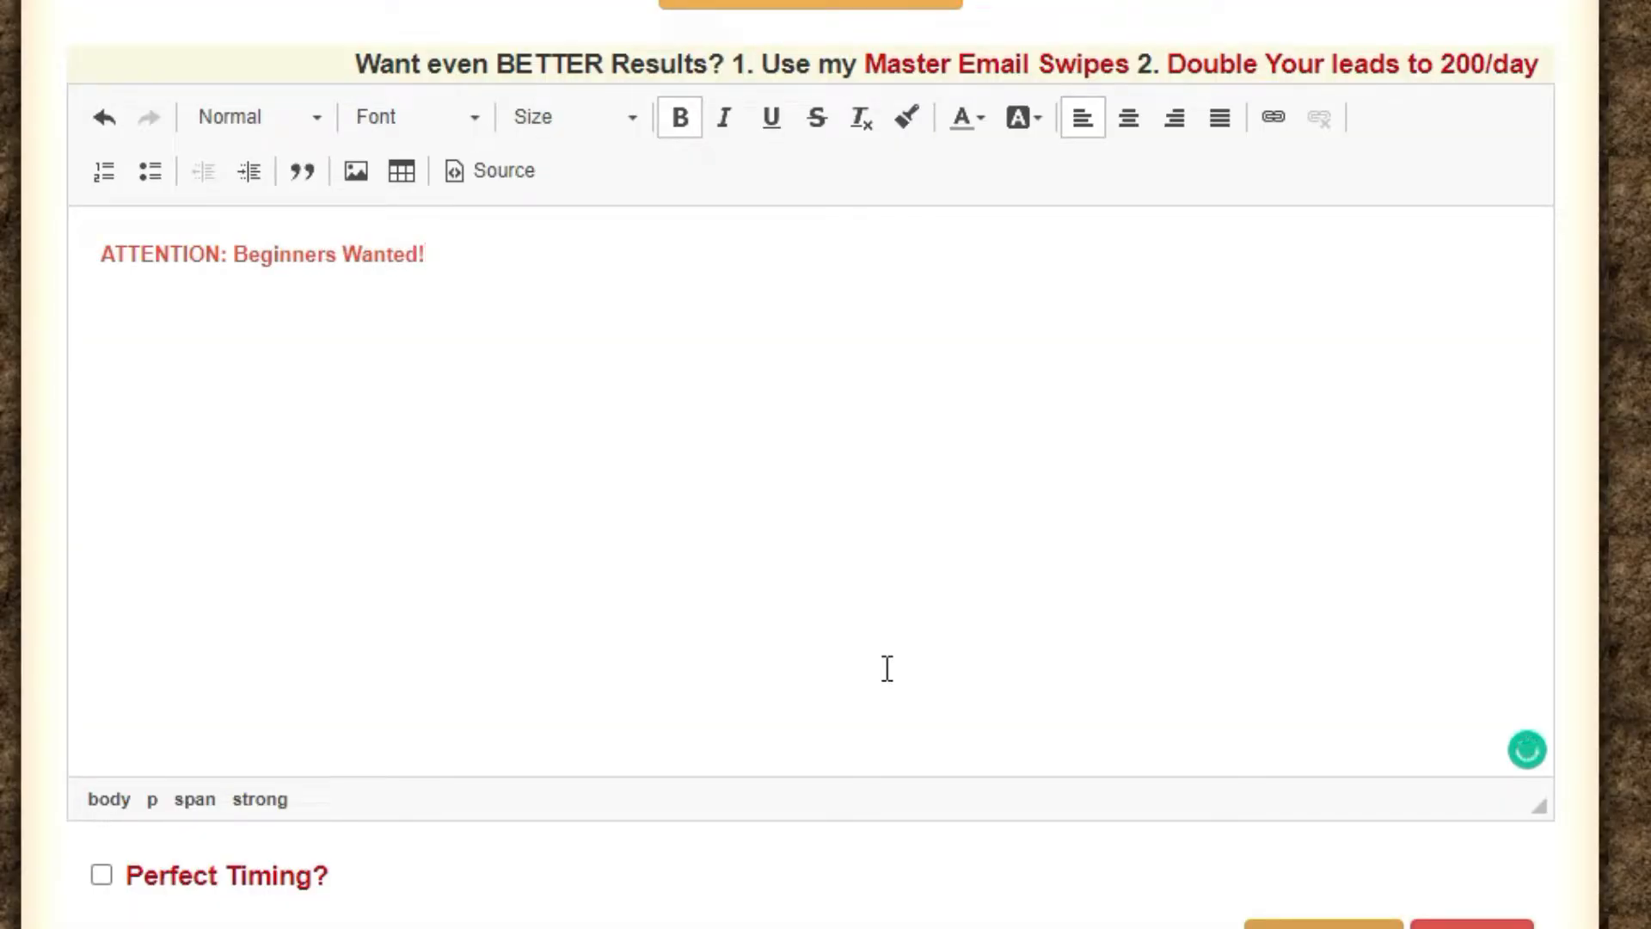
Step: Start a new line below the heading with the default text colour, and enable Perfect Timing
{"action": "key", "text": "Return"}
{"action": "left_click", "coordinate": [980, 114]}
{"action": "left_click", "coordinate": [986, 177]}
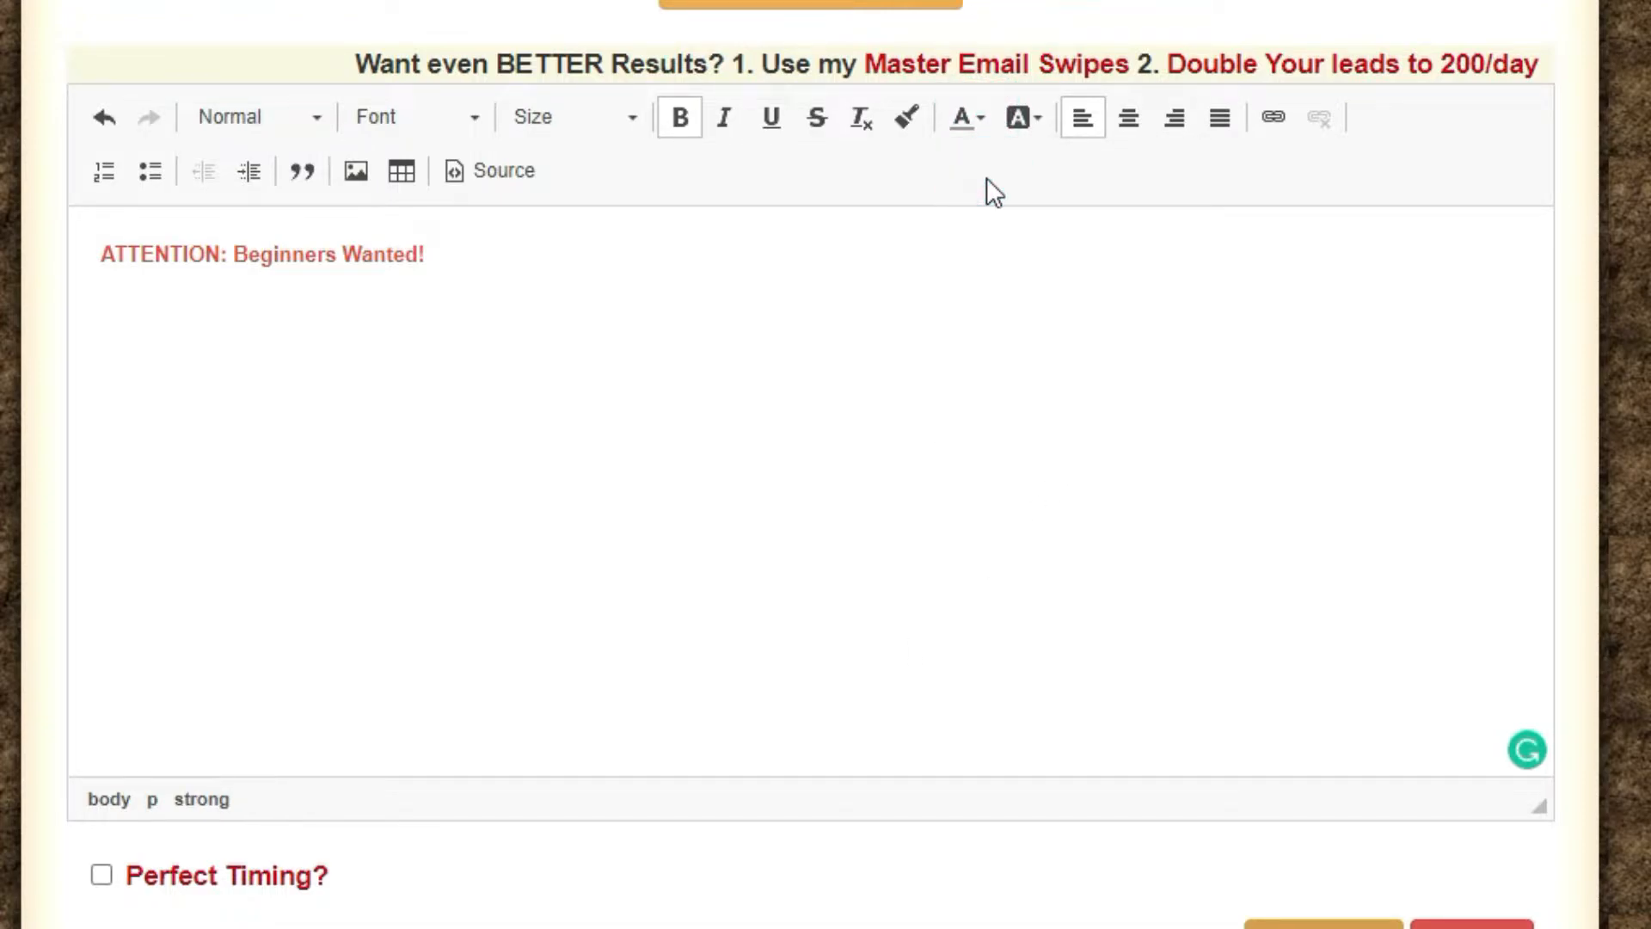
{"action": "left_click", "coordinate": [101, 874]}
Step: Write "You may think making money online is super hard." in non-bold text below the heading
{"action": "left_click", "coordinate": [148, 311]}
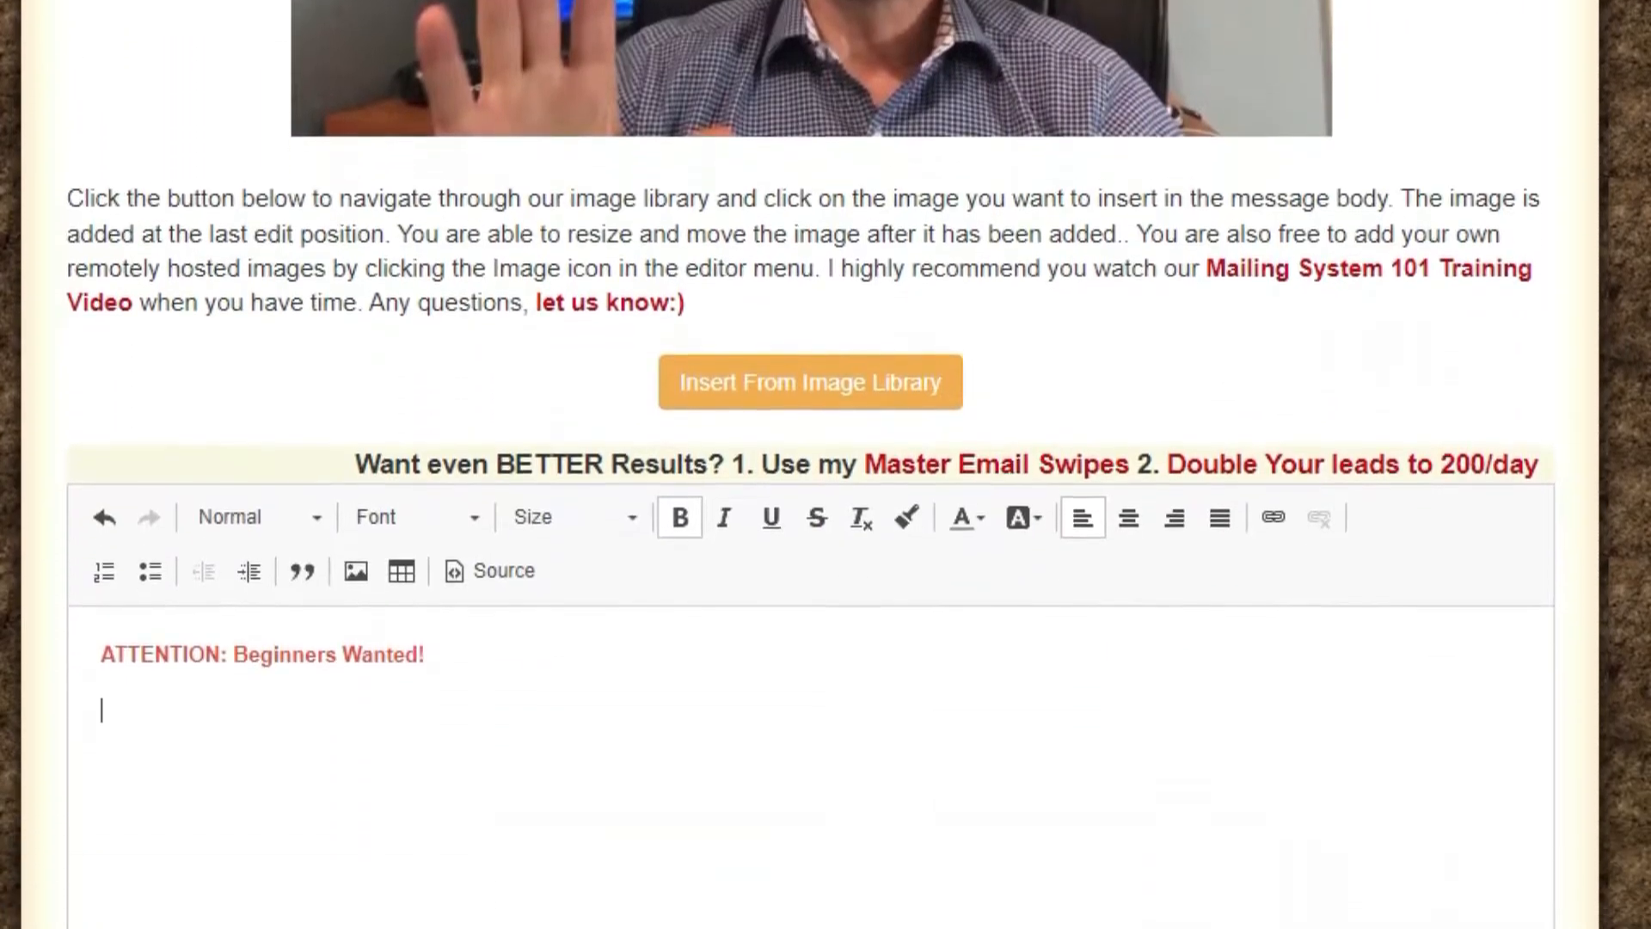
{"action": "key", "text": "ctrl+b"}
{"action": "type", "text": "You"}
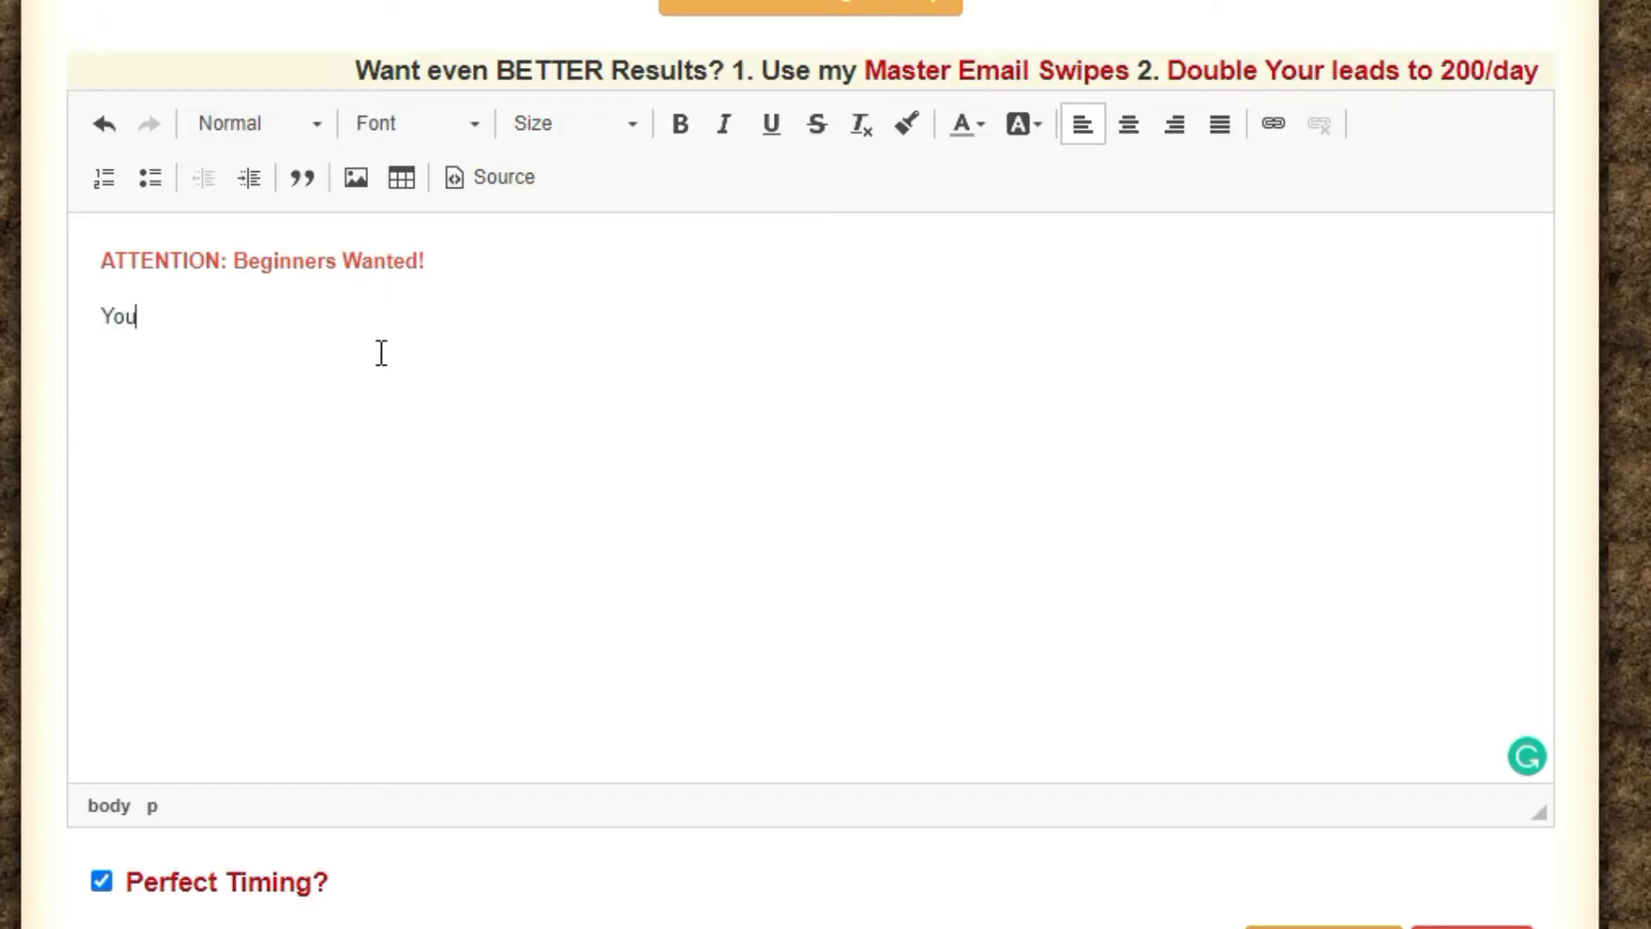
{"action": "type", "text": " may thin"}
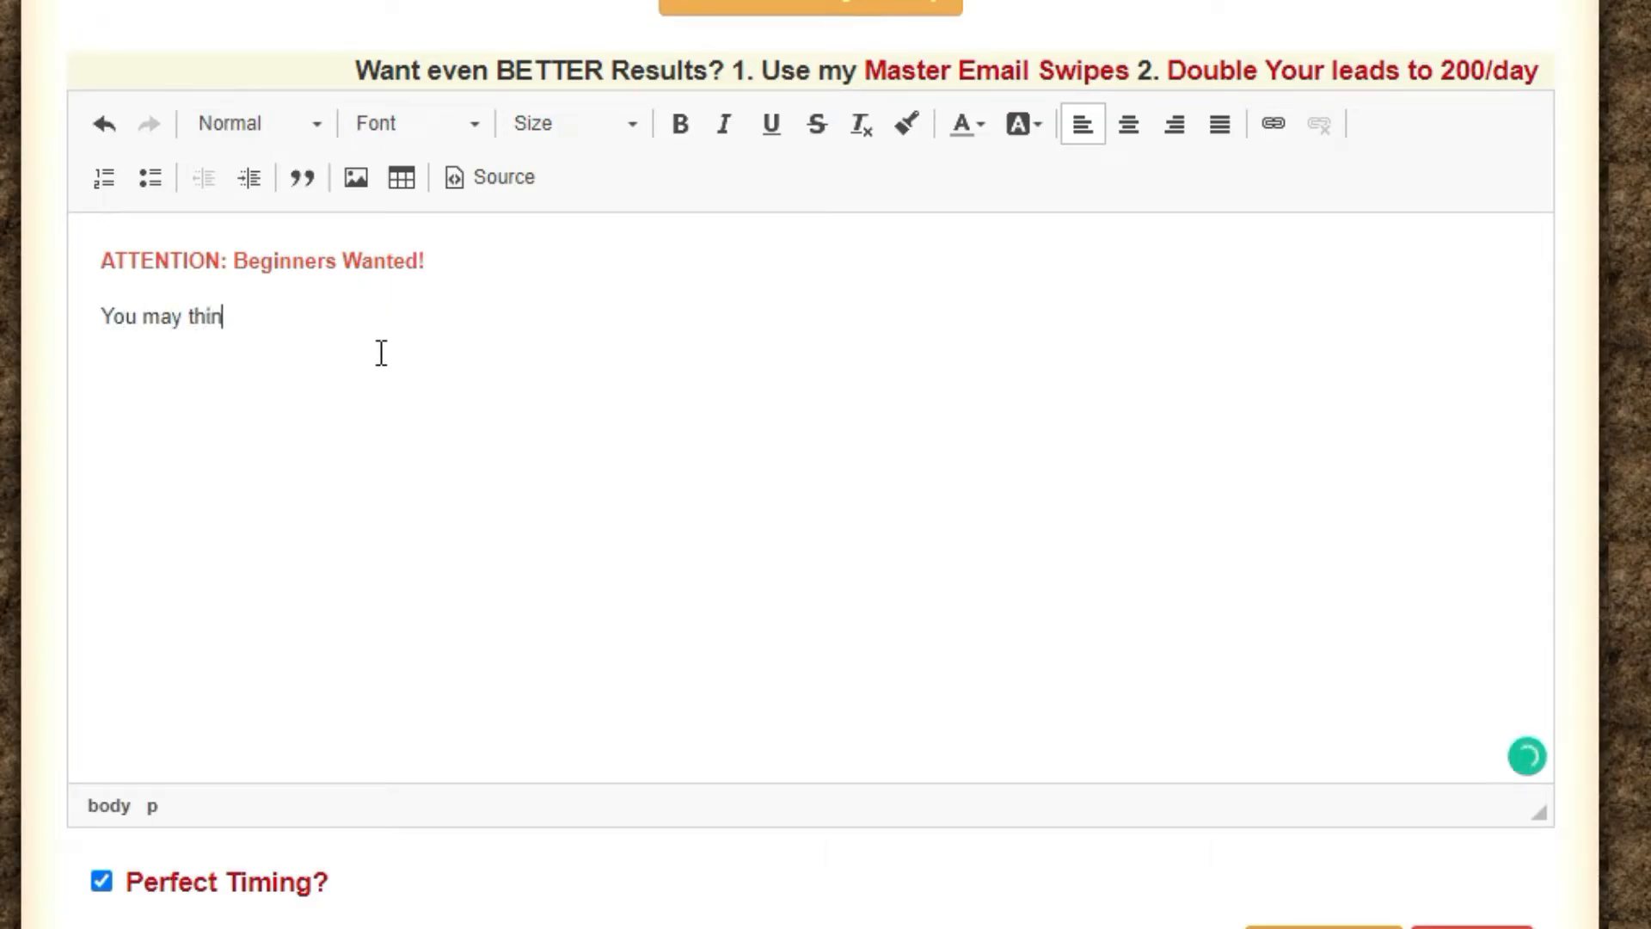
{"action": "type", "text": "k making"}
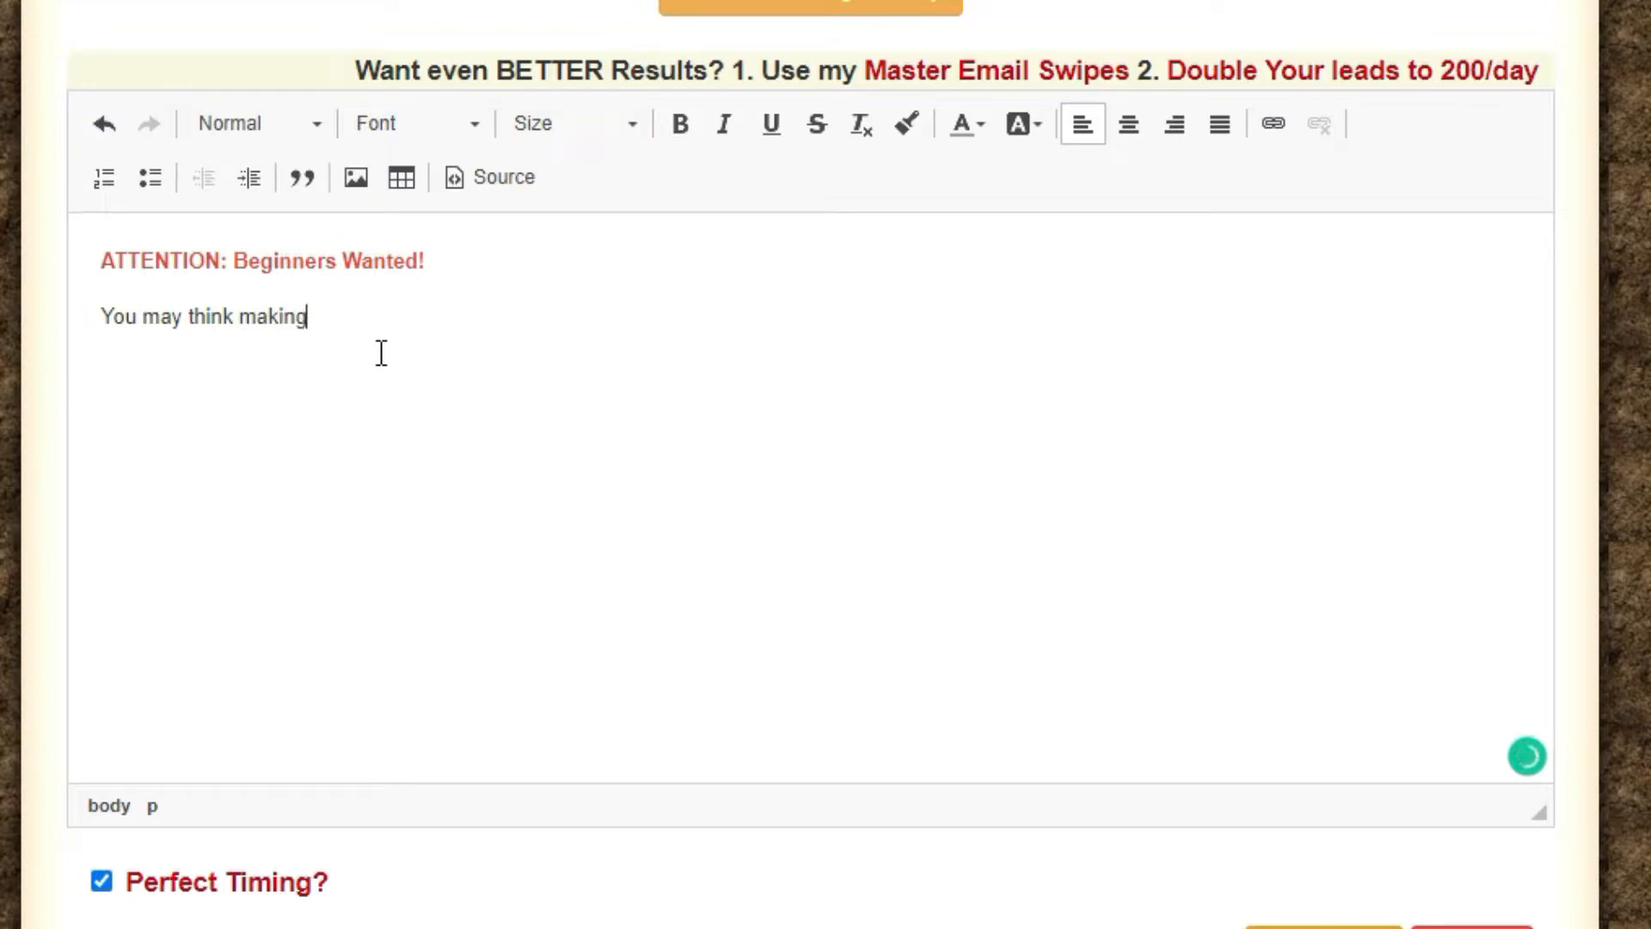
{"action": "type", "text": " money online is "}
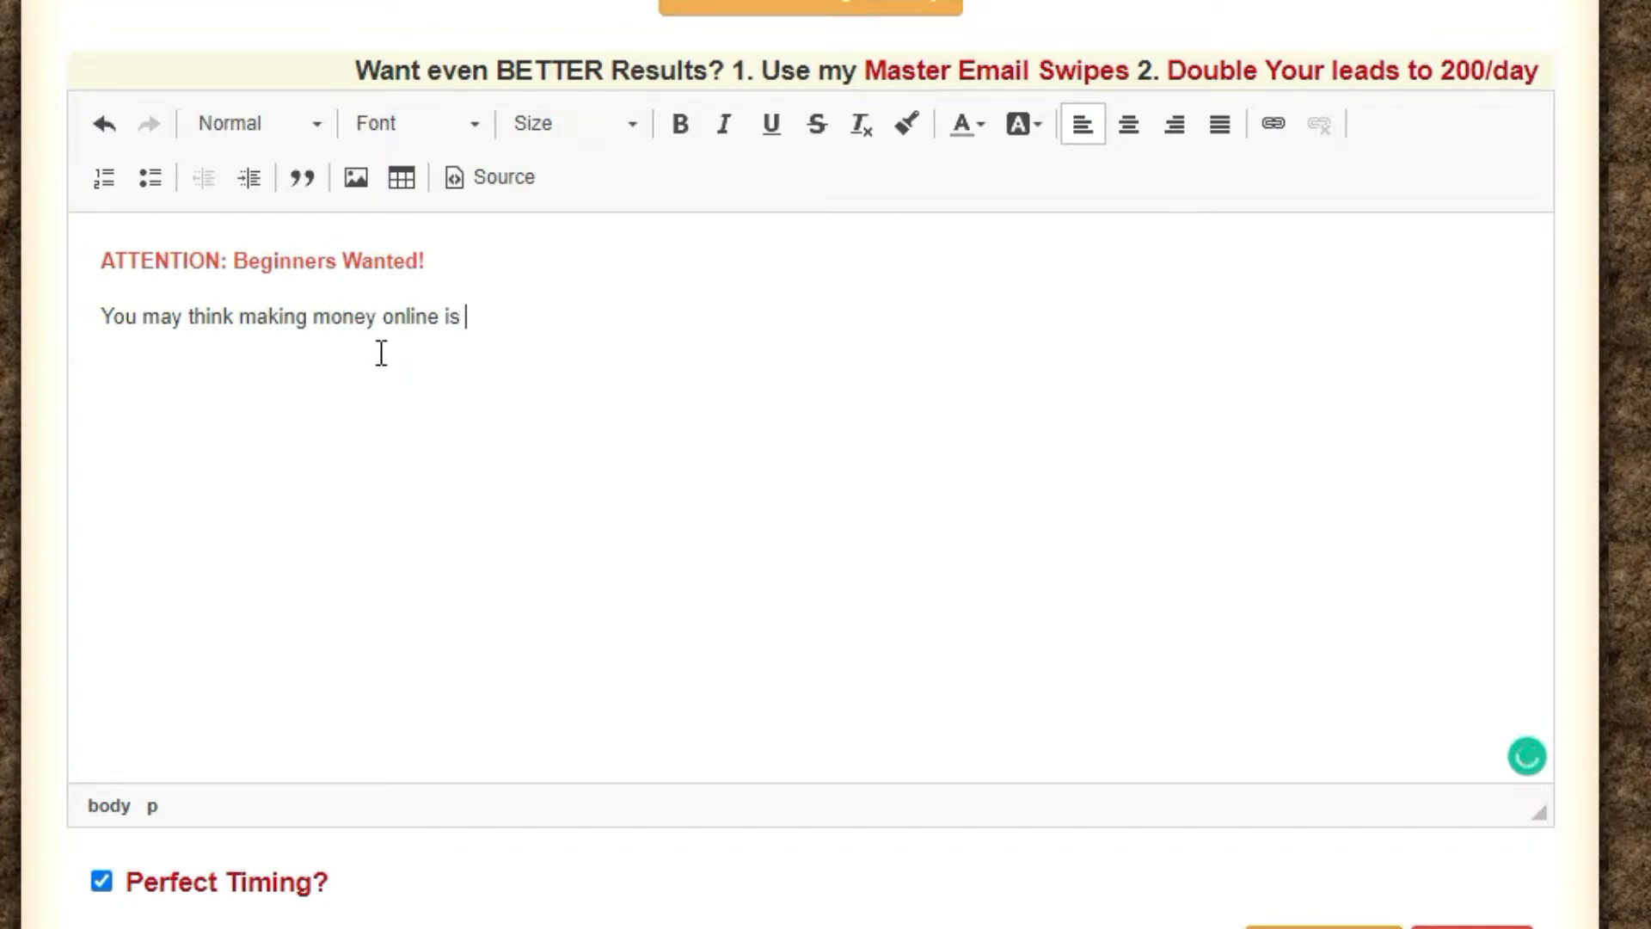
{"action": "type", "text": "super hard. "}
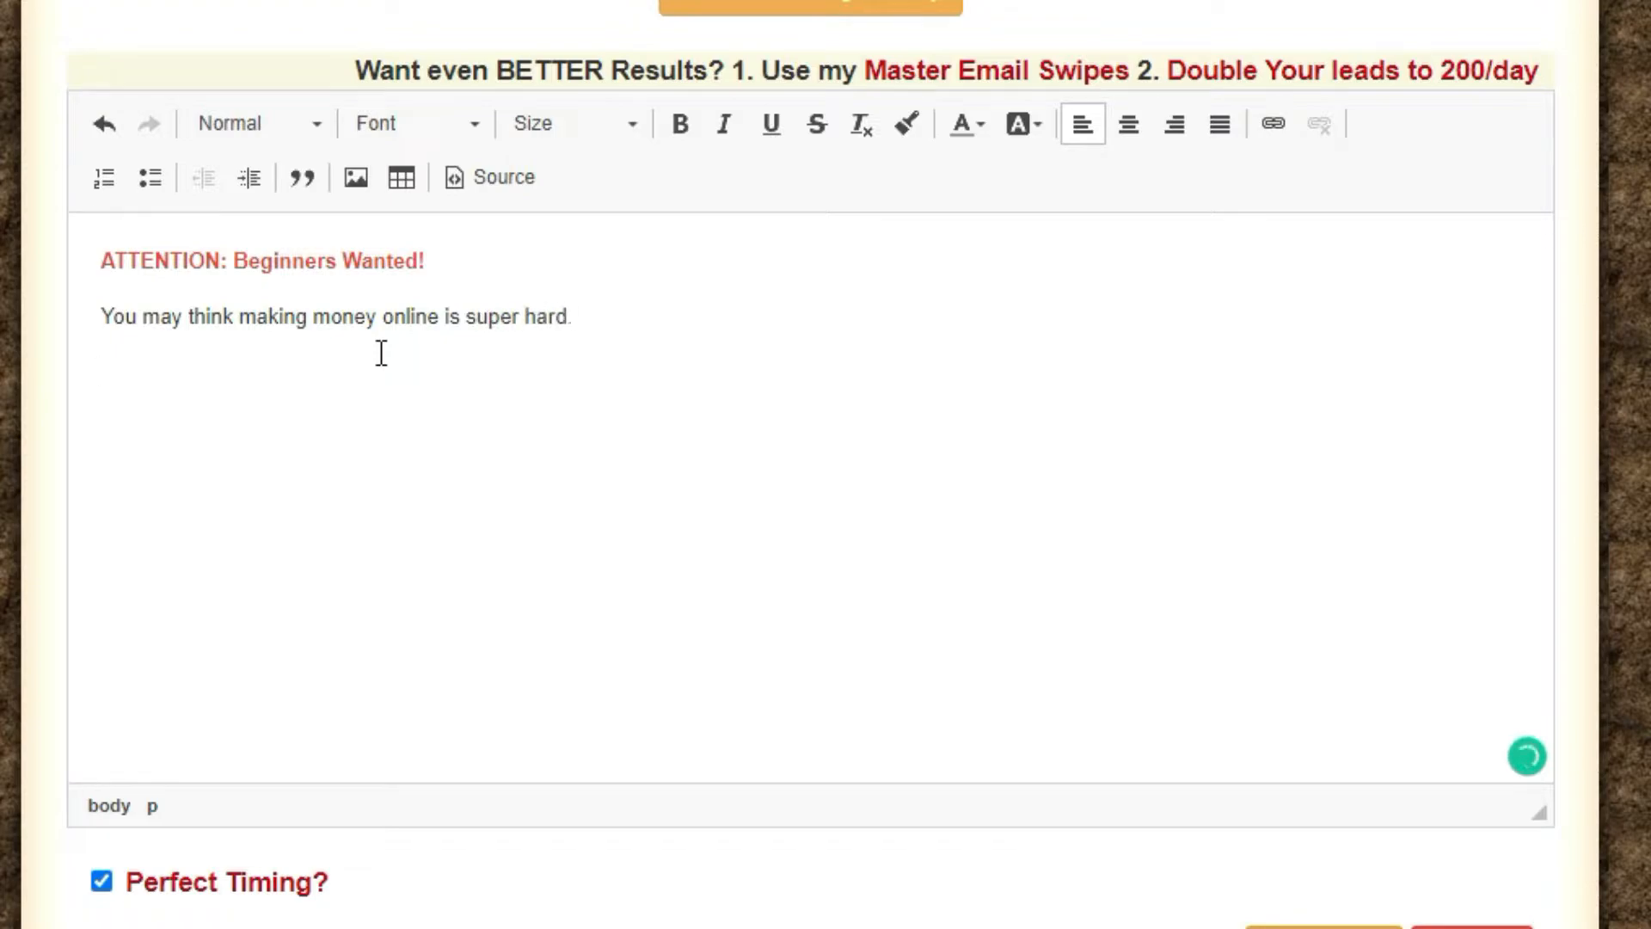
Step: Add the paragraph "In fact... Its more simple than you think." to the email body
{"action": "type", "text": "In fact... I't more"}
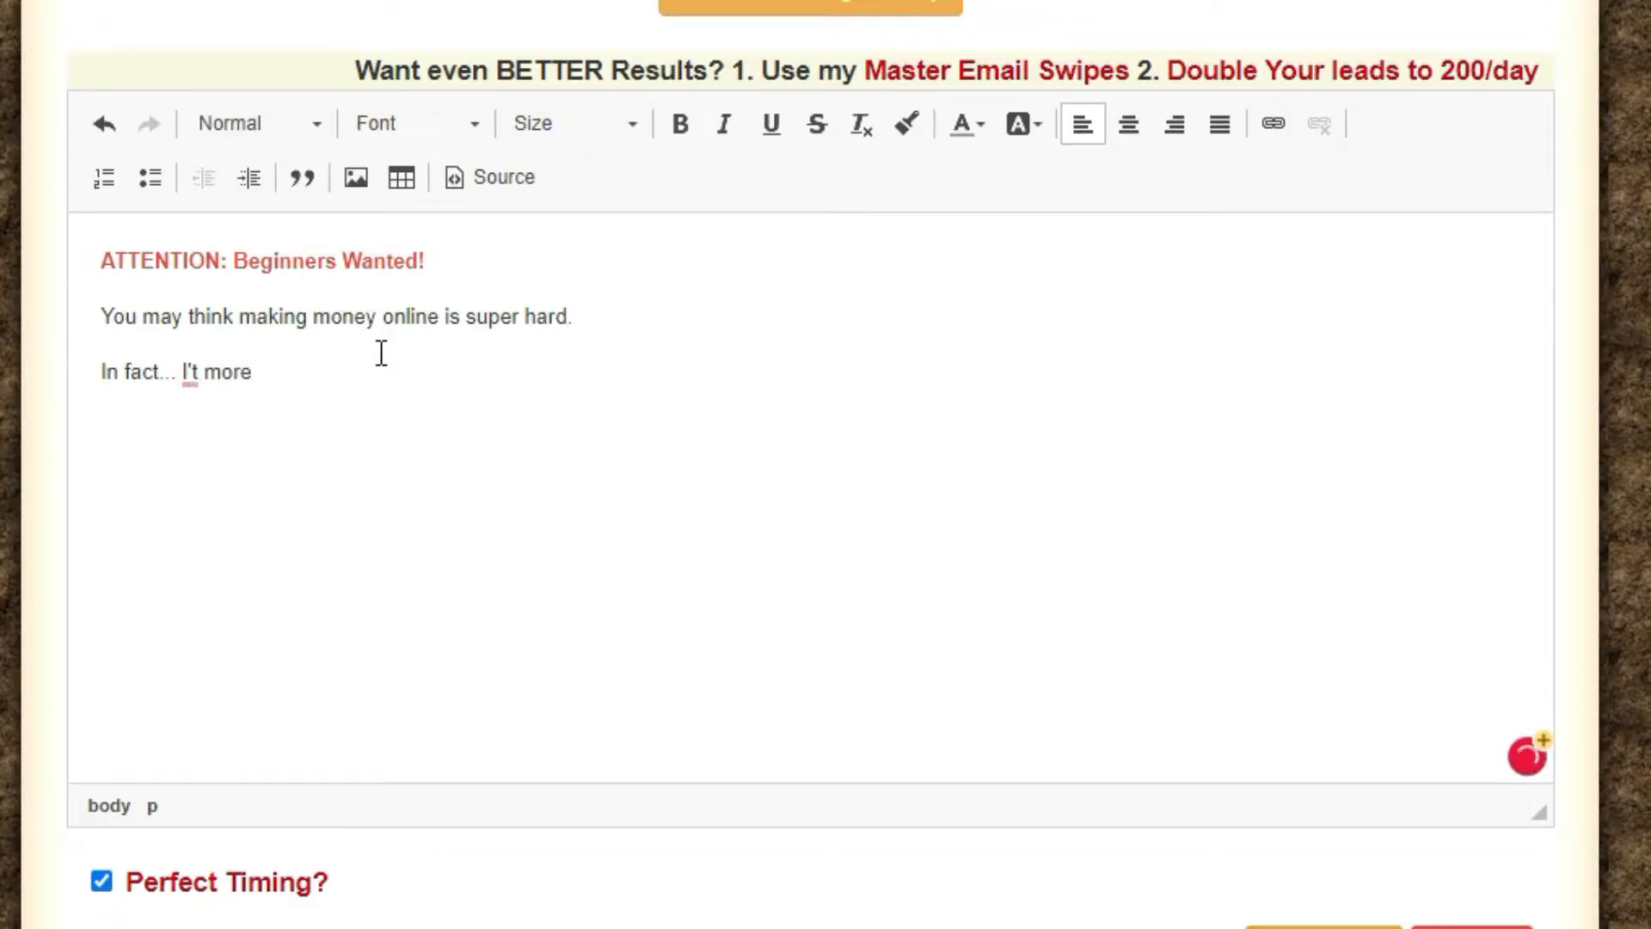
{"action": "left_click", "coordinate": [195, 361]}
{"action": "key", "text": "BackSpace"}
{"action": "type", "text": "s"}
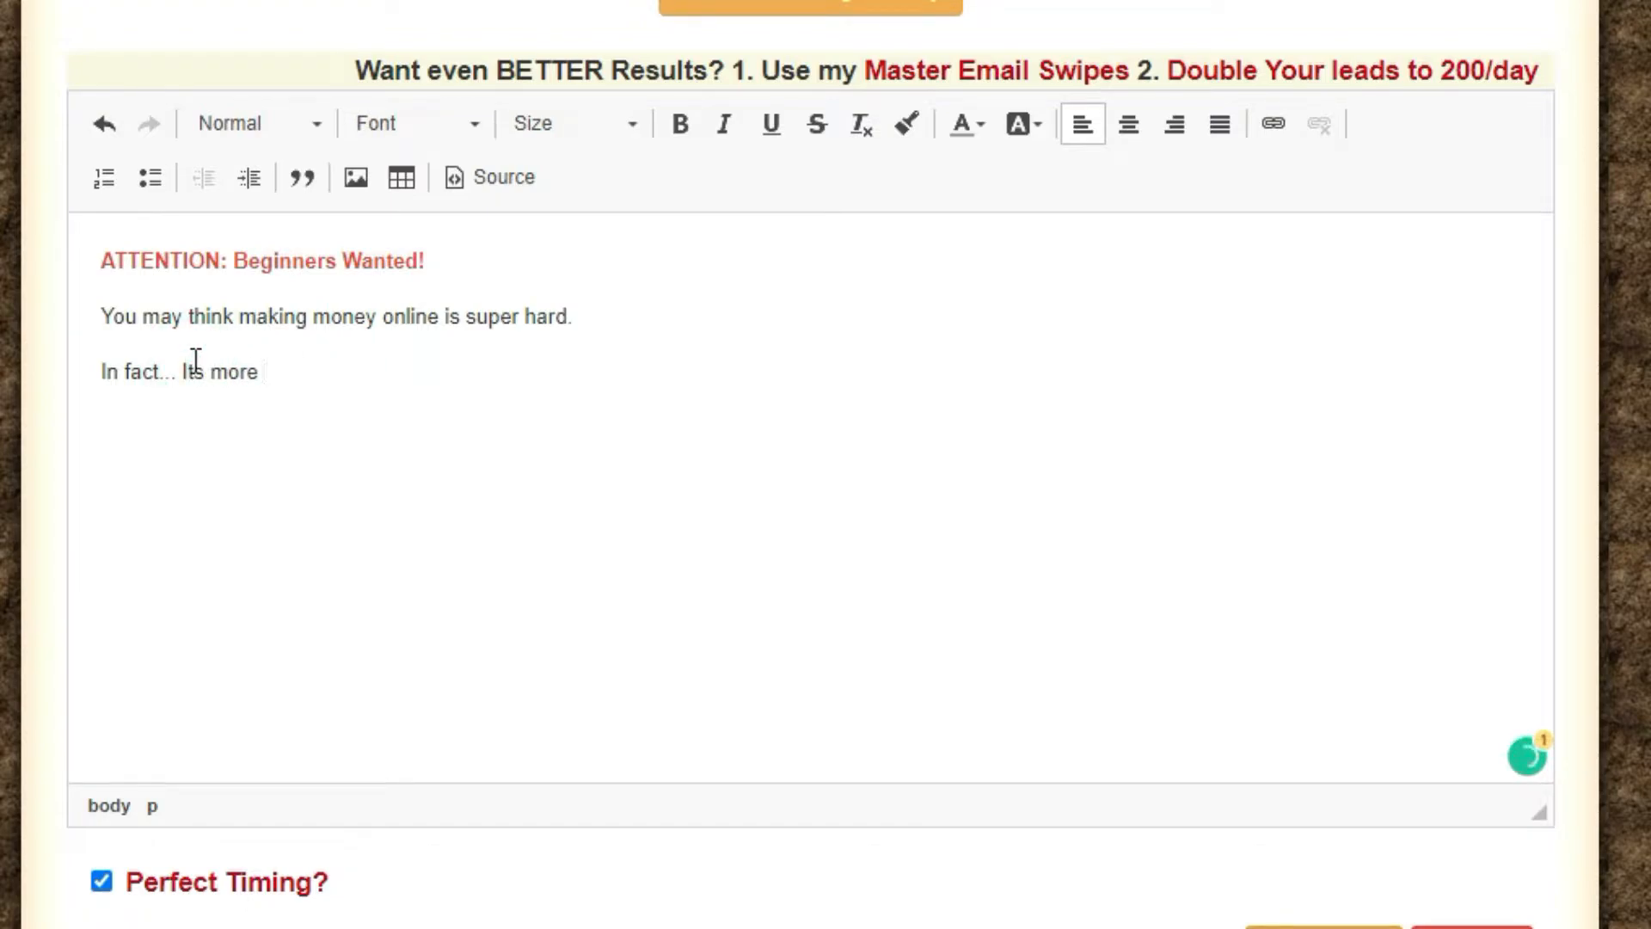
{"action": "type", "text": "simple than y"}
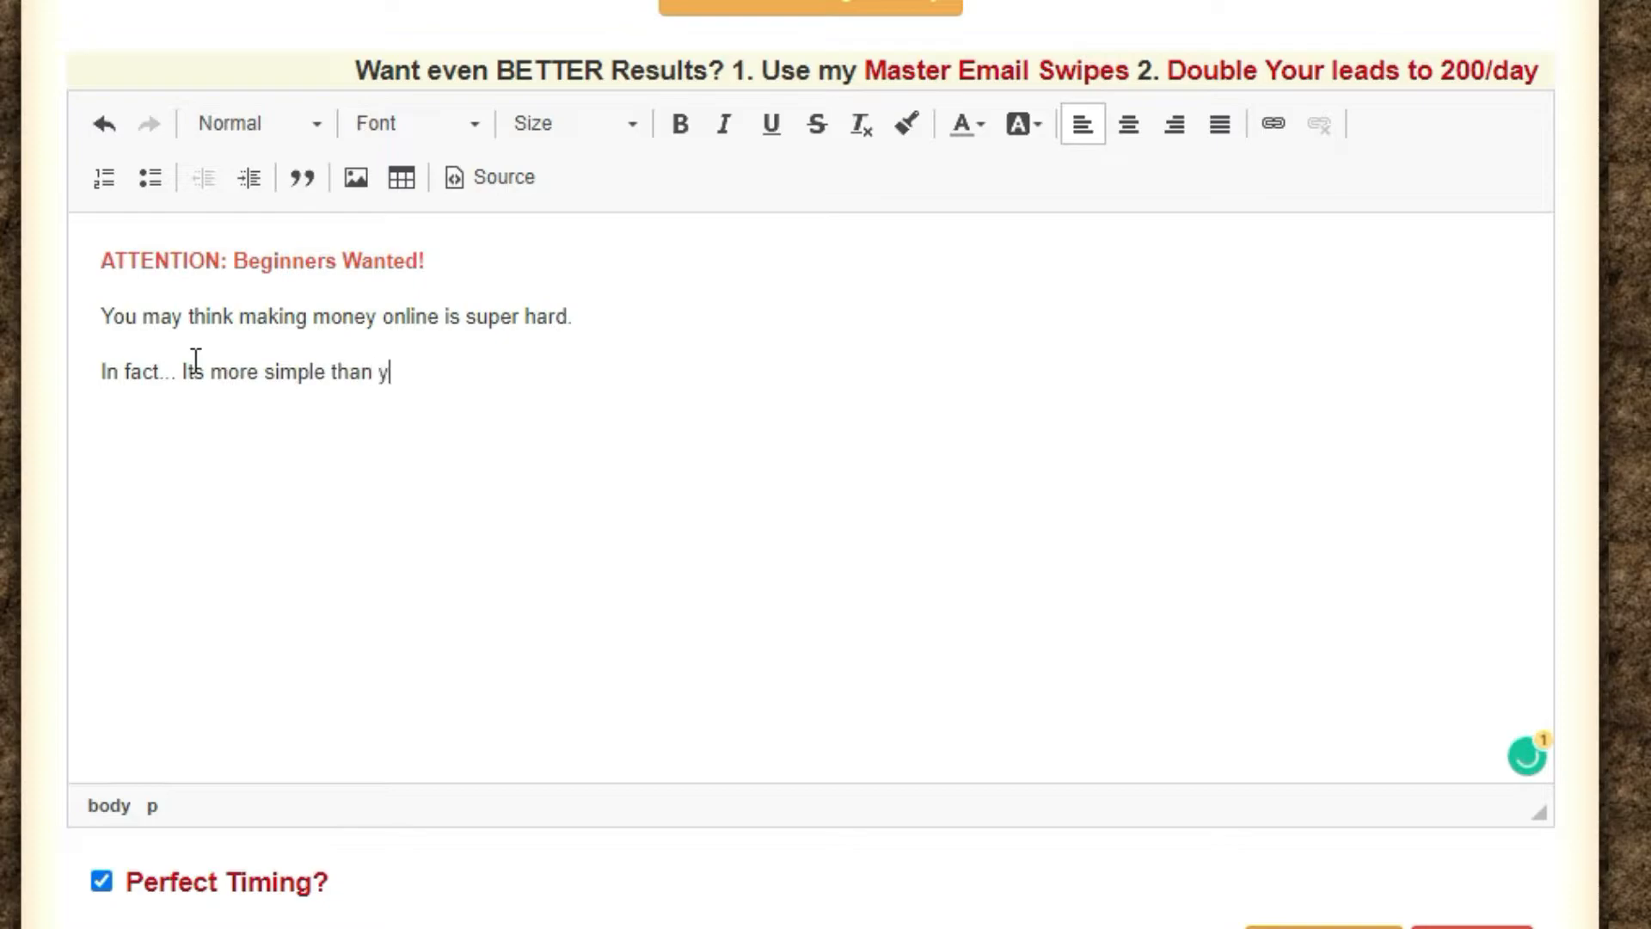
{"action": "type", "text": "ou thinnk"}
{"action": "type", "text": "."}
Step: Add "I honestly only have a high school diploma, so If I can make money online..." and "Imagine what you can do." as separate paragraphs
{"action": "key", "text": "Return"}
{"action": "type", "text": "I hon"}
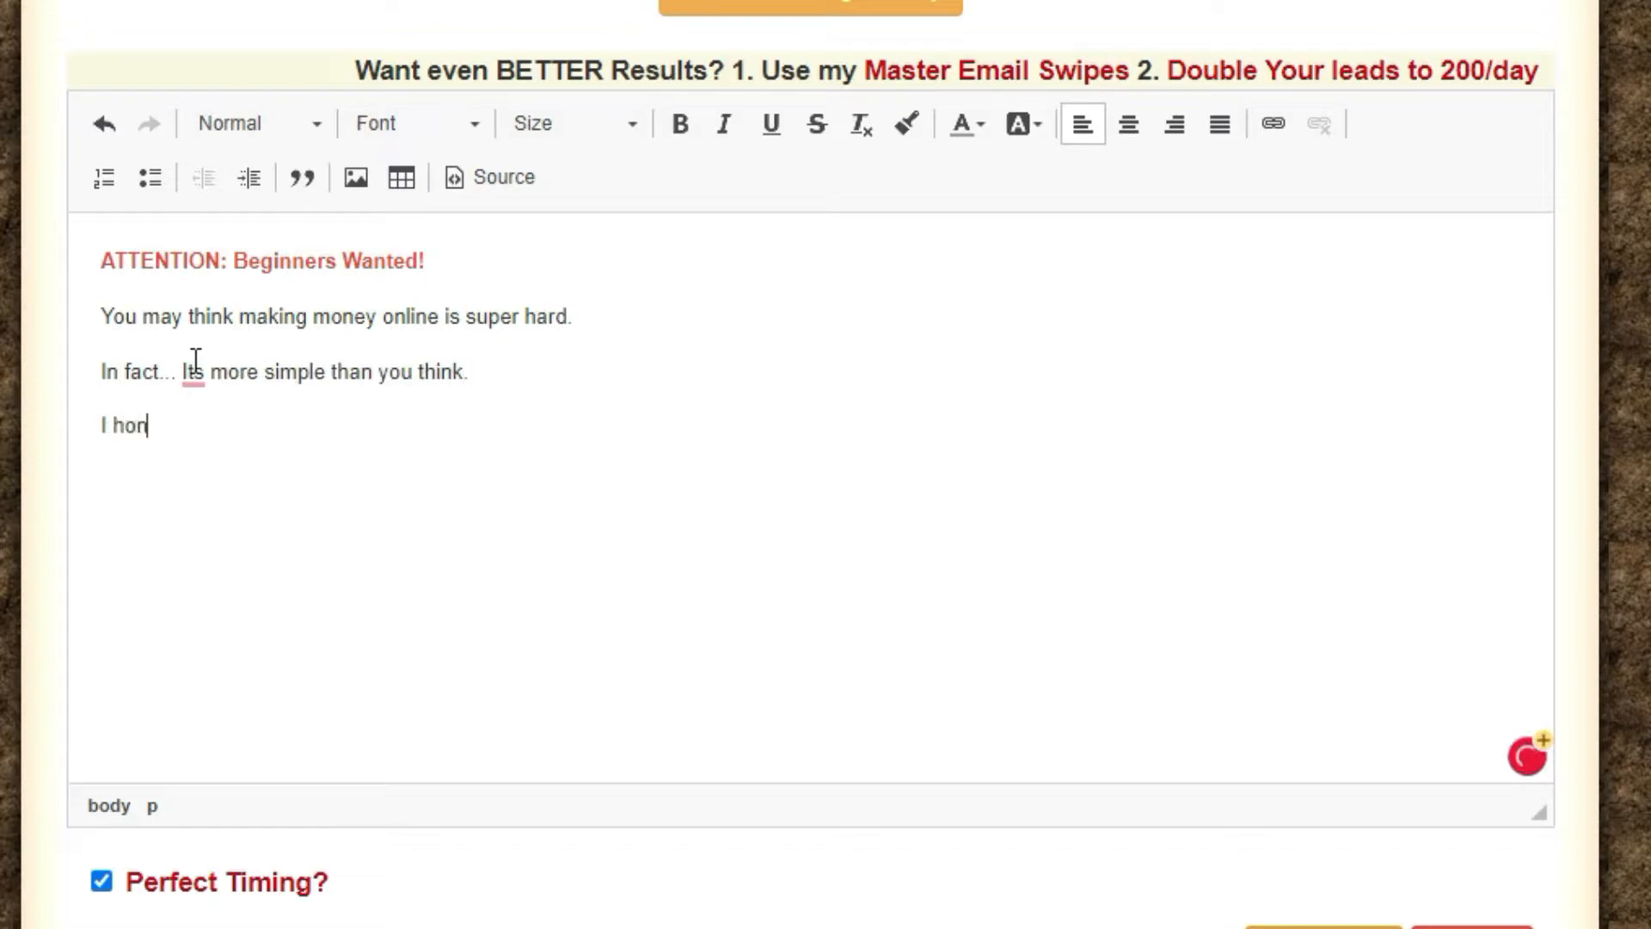
{"action": "type", "text": "estly only have a high school diploma, so If I can make "}
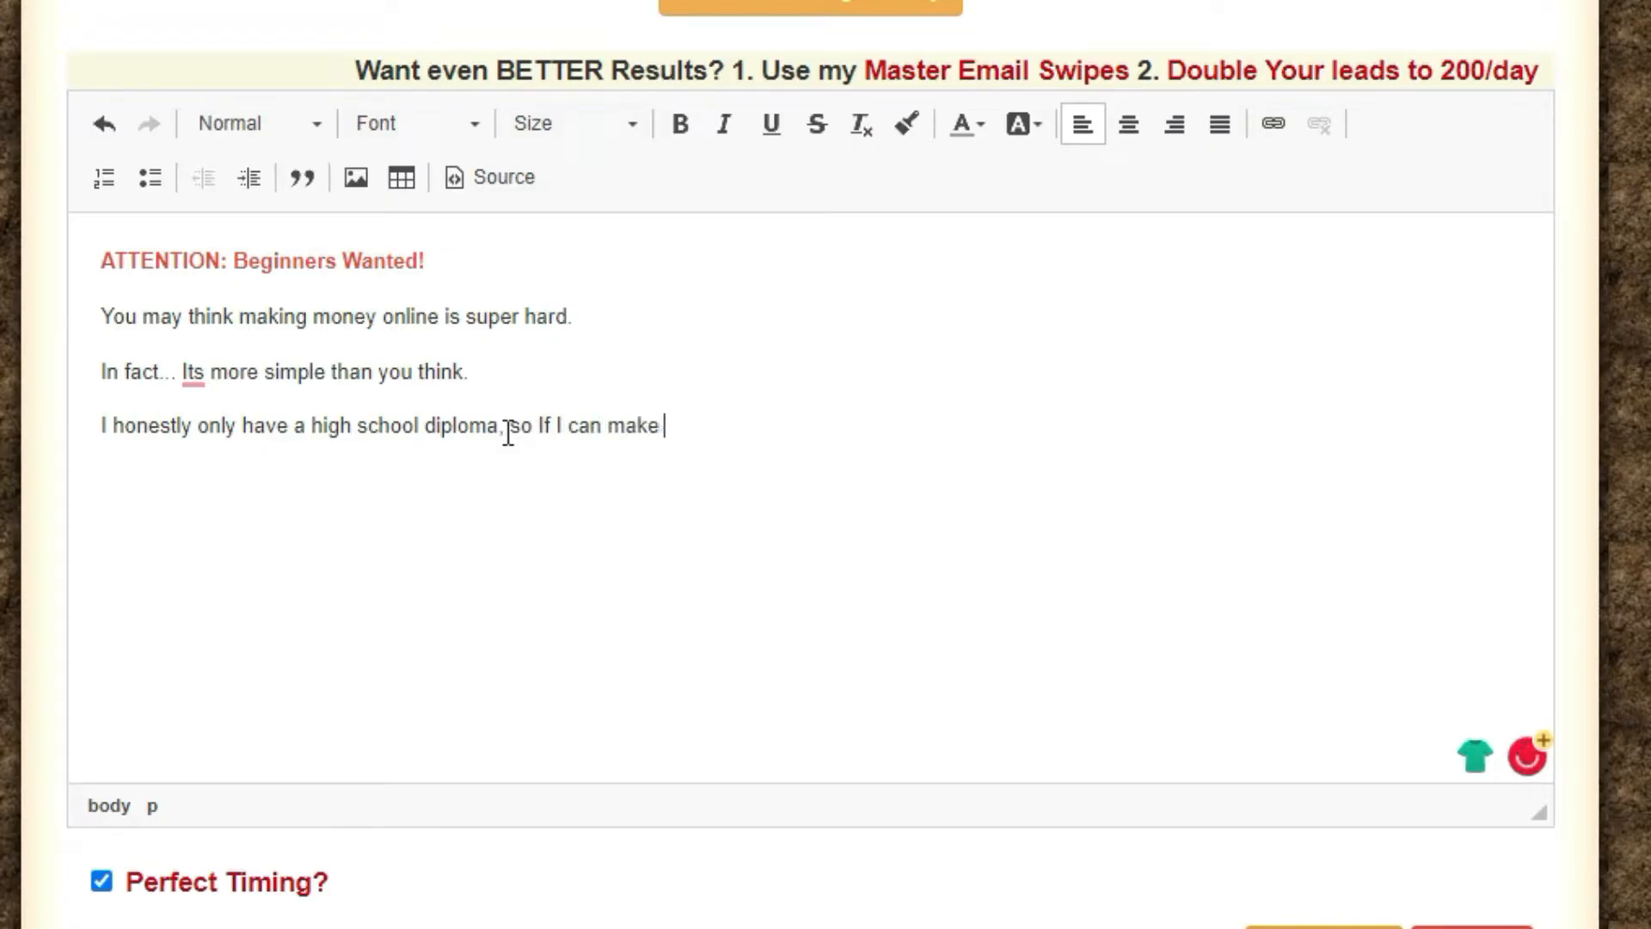
{"action": "type", "text": "money online..."}
{"action": "key", "text": "Return"}
{"action": "type", "text": "Im"}
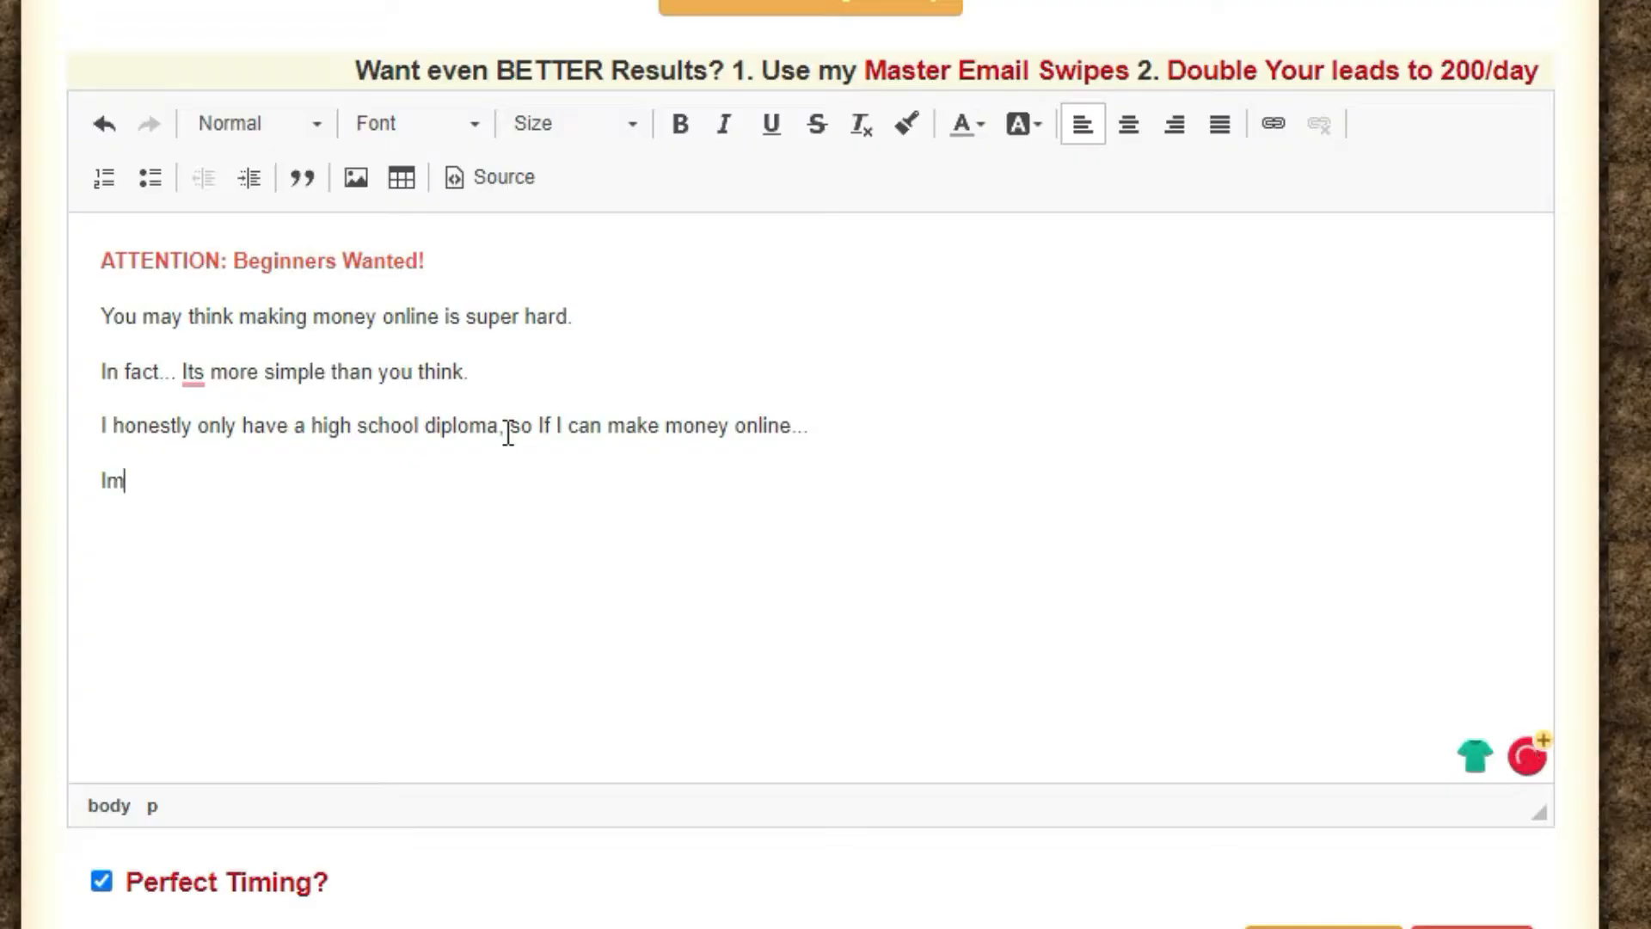
{"action": "type", "text": "agine what you can do."}
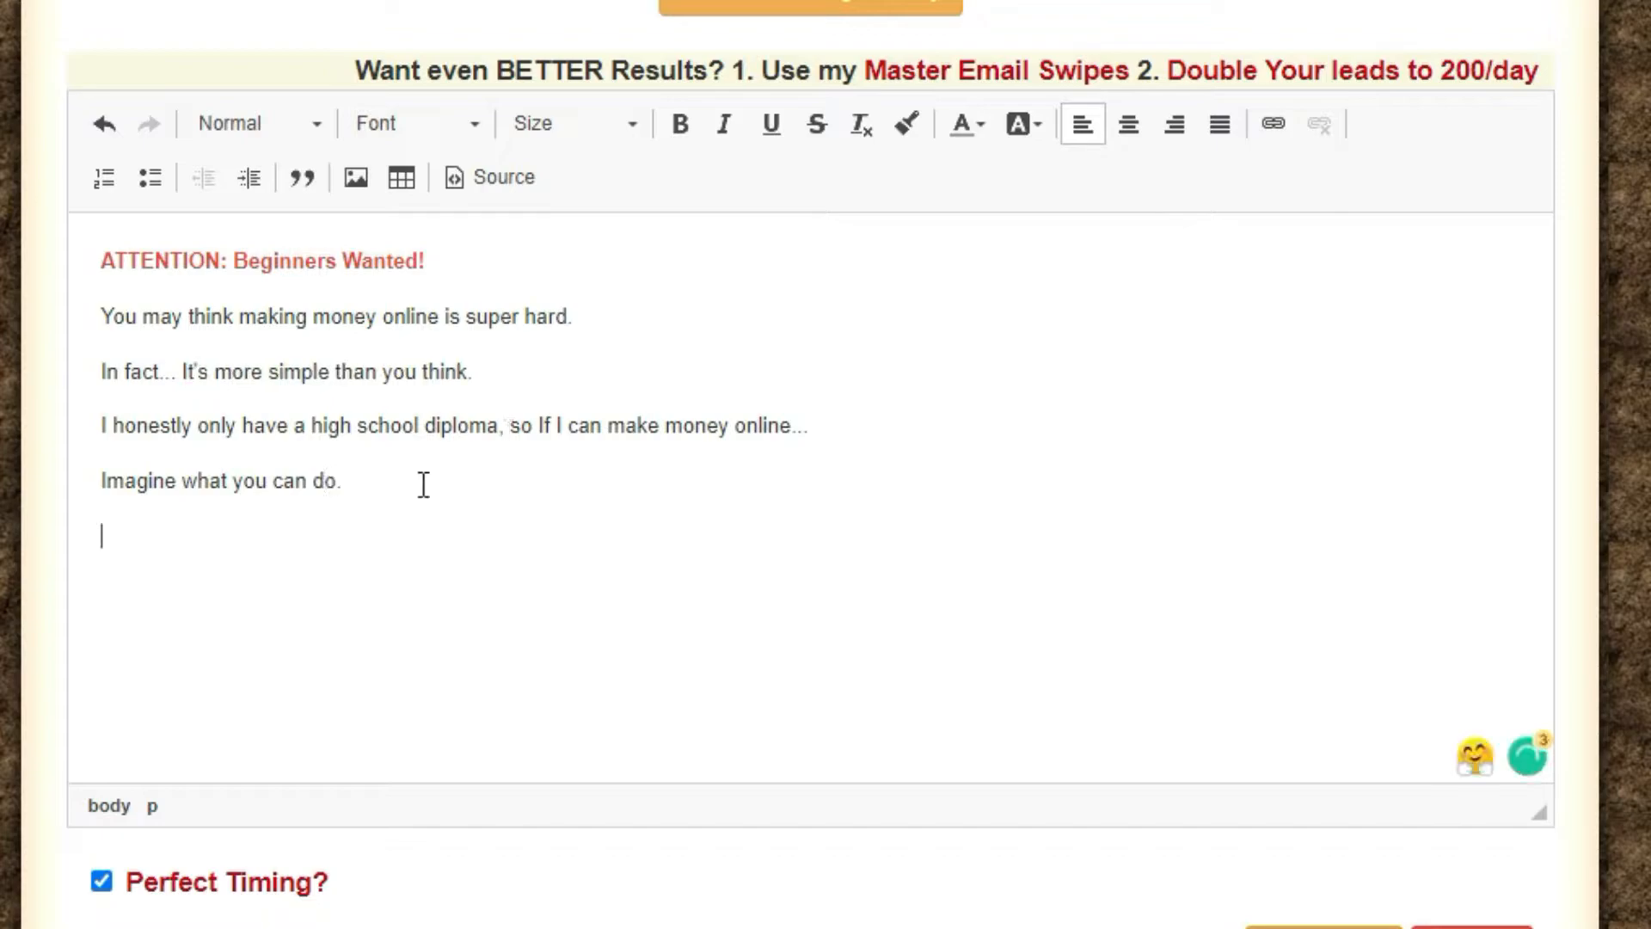
Step: Add the paragraph "This is my #1 training for new poeple looking to create income online." to the email body
{"action": "key", "text": "Return"}
{"action": "type", "text": "This is my #1 training for new poeple l"}
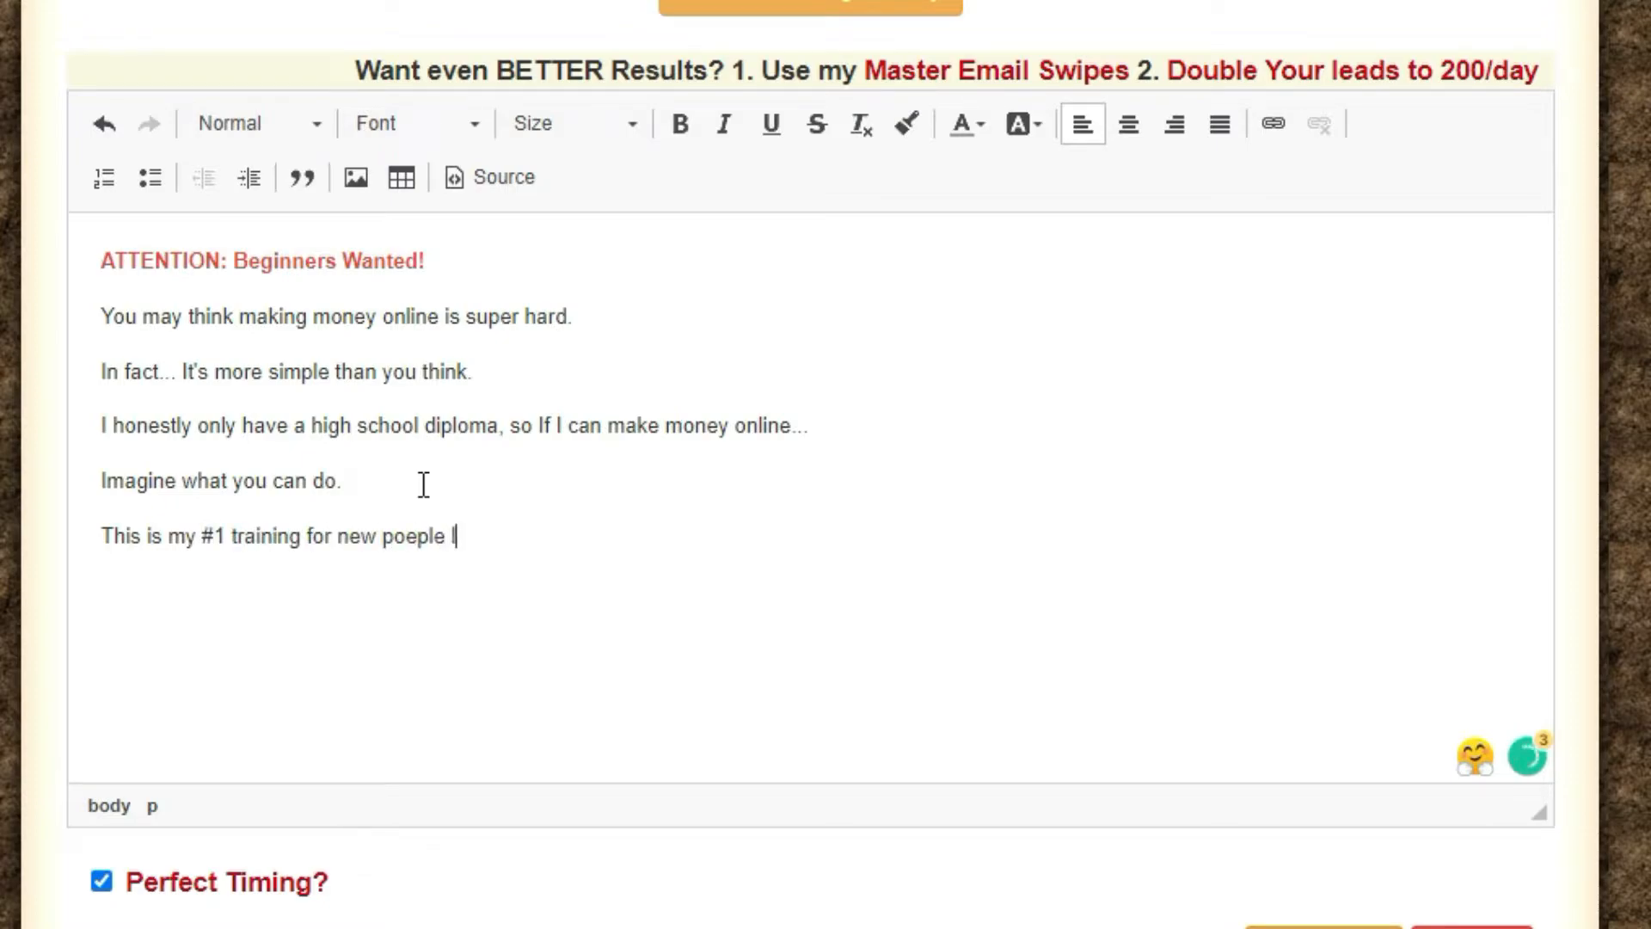
{"action": "type", "text": "ooking to create in"}
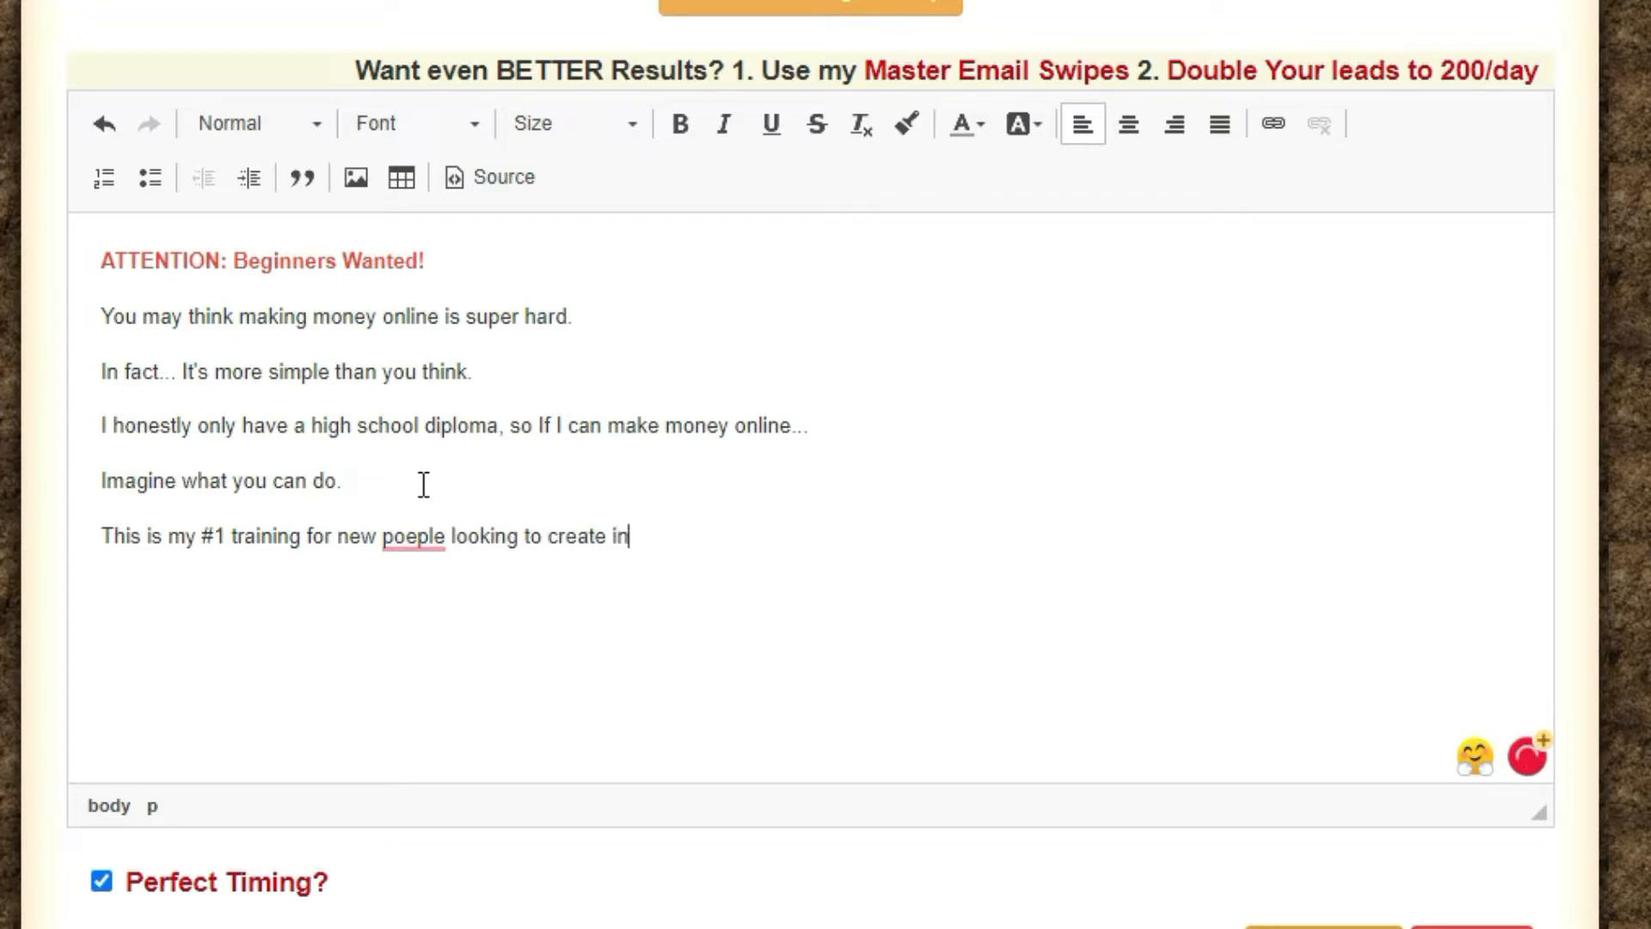
{"action": "type", "text": "come online"}
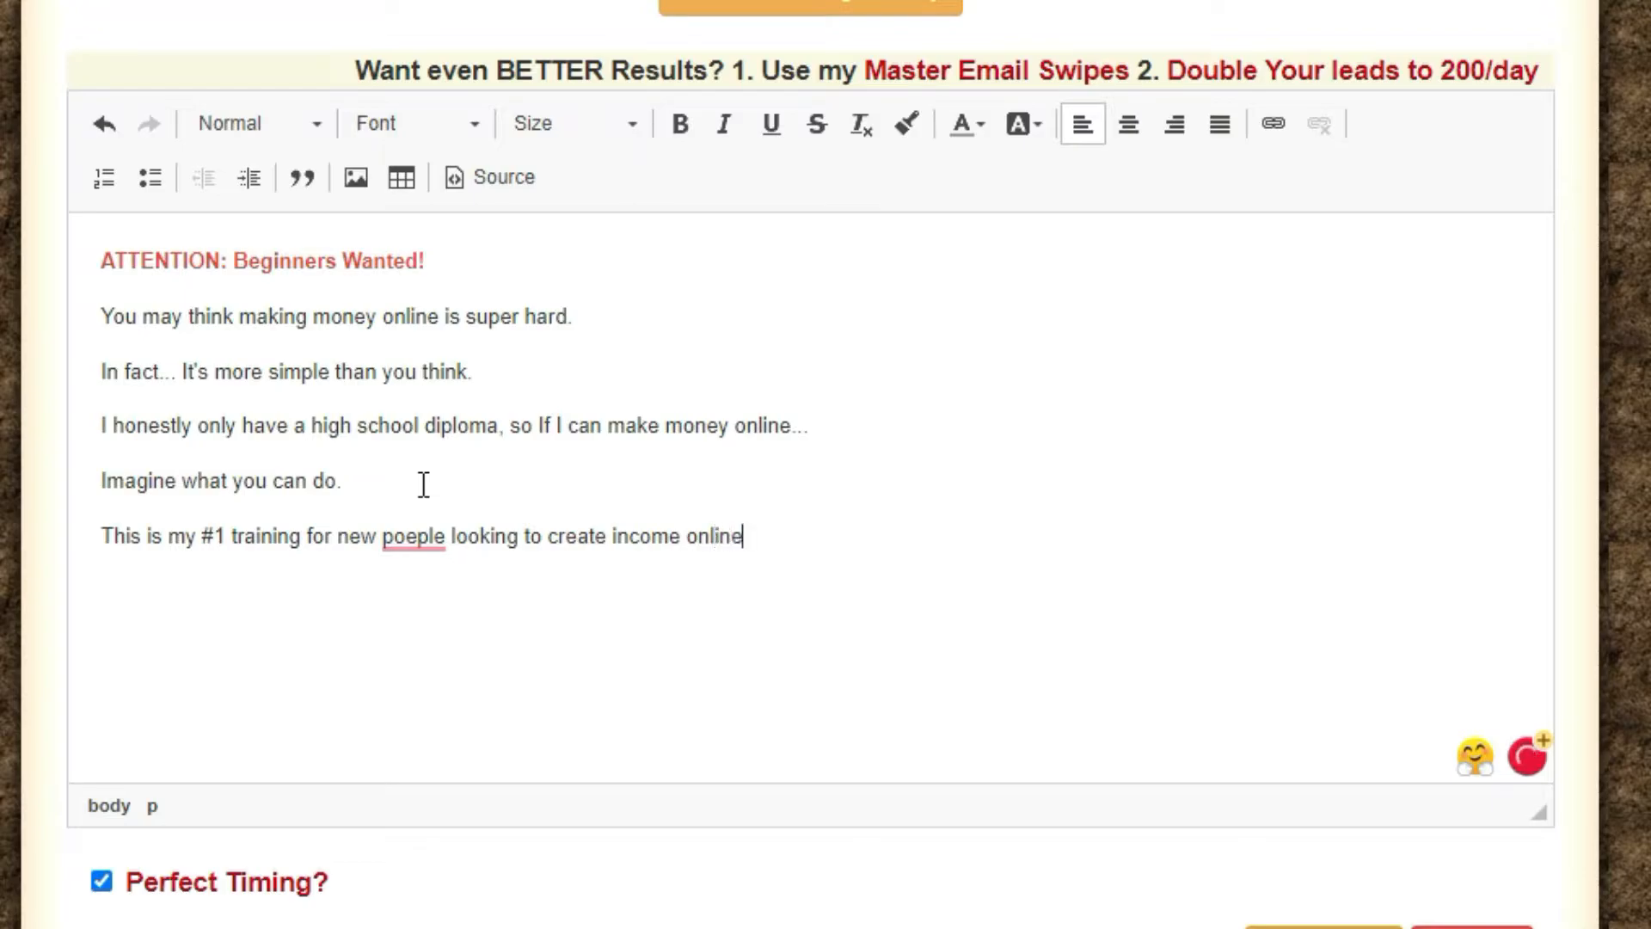
{"action": "type", "text": "."}
Step: Add a paragraph reading "It's how I got started also. Just trust the proccess and get started"
{"action": "key", "text": "Return"}
{"action": "type", "text": "It's hoe"}
{"action": "type", "text": " I got started also. Just trust the "}
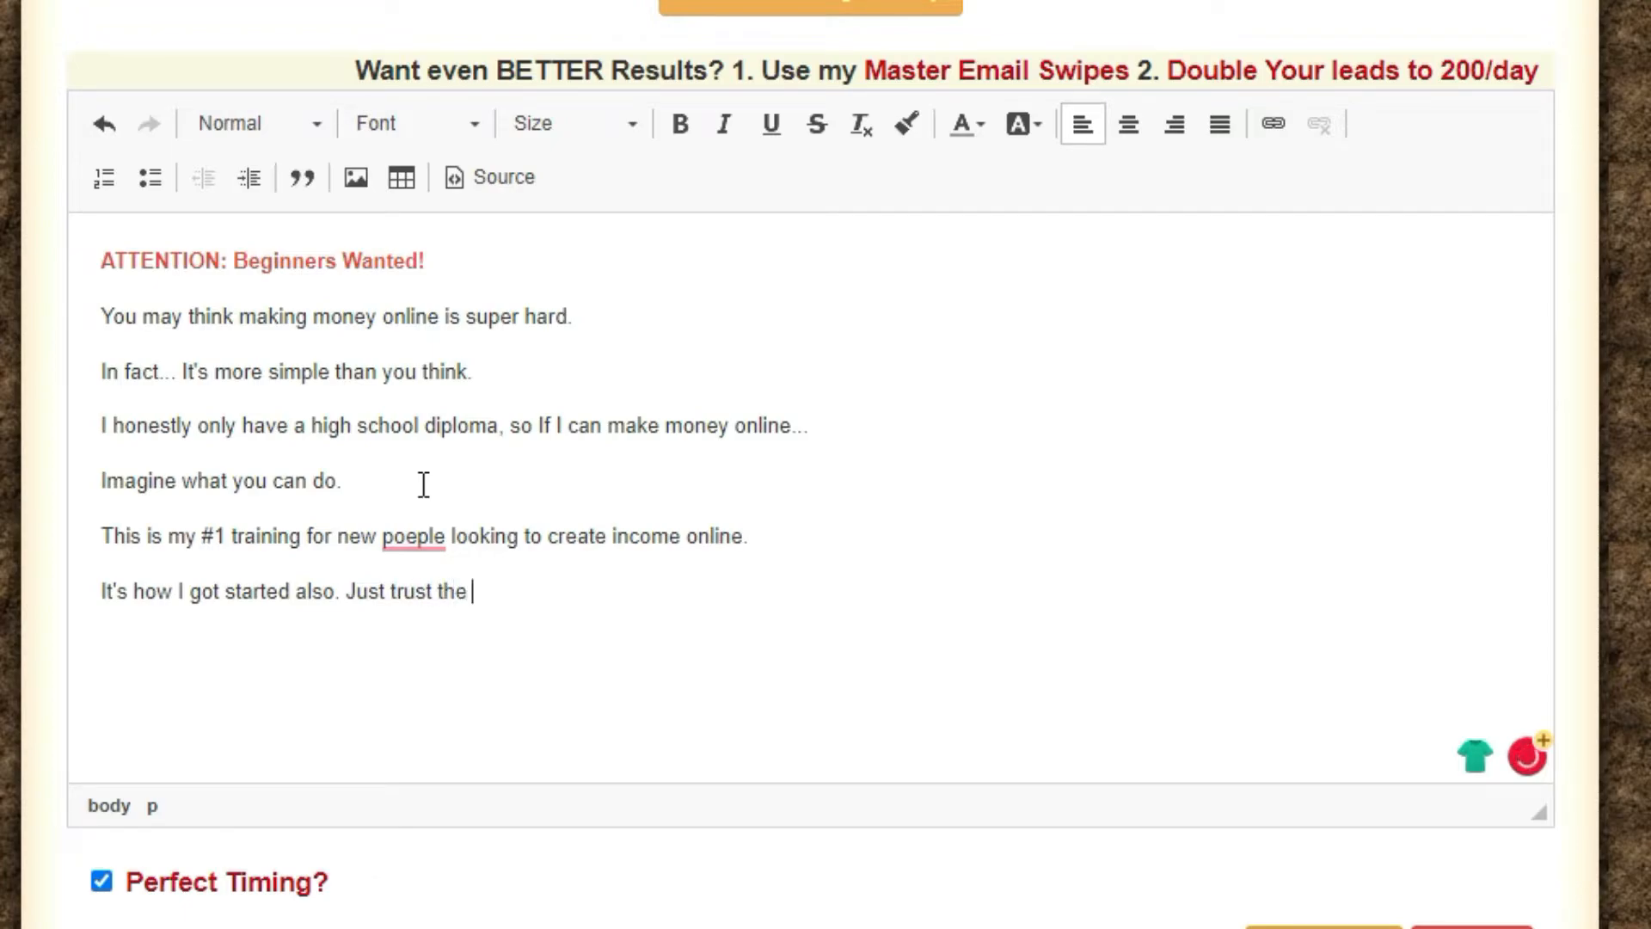
{"action": "type", "text": "proccess and ge"}
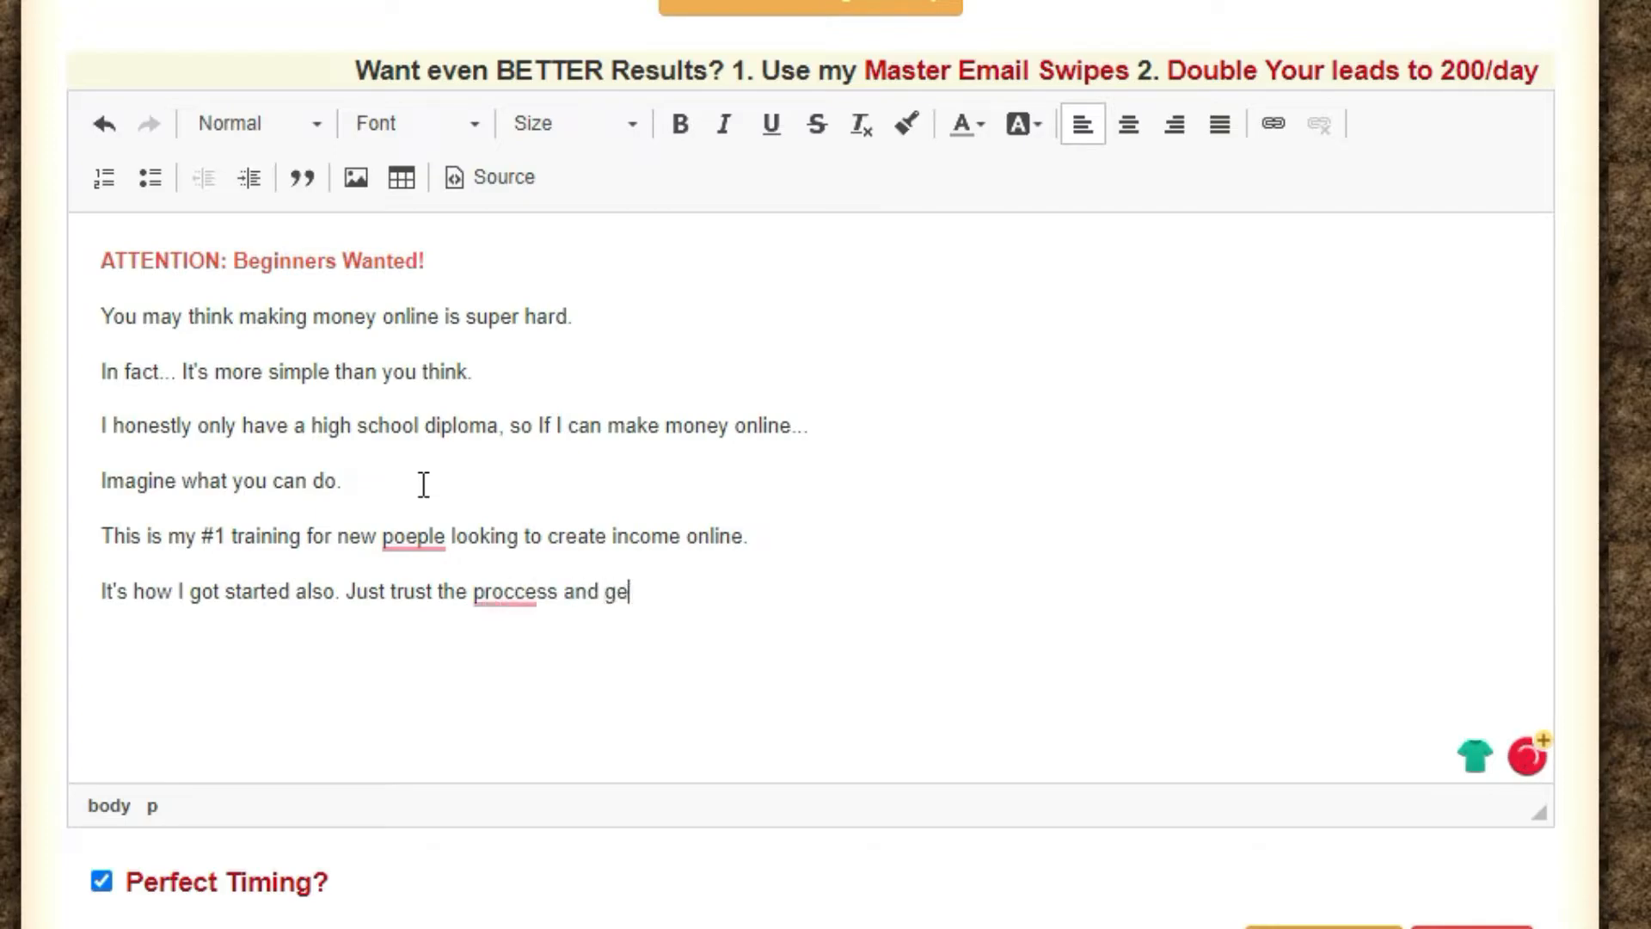
{"action": "type", "text": "t started"}
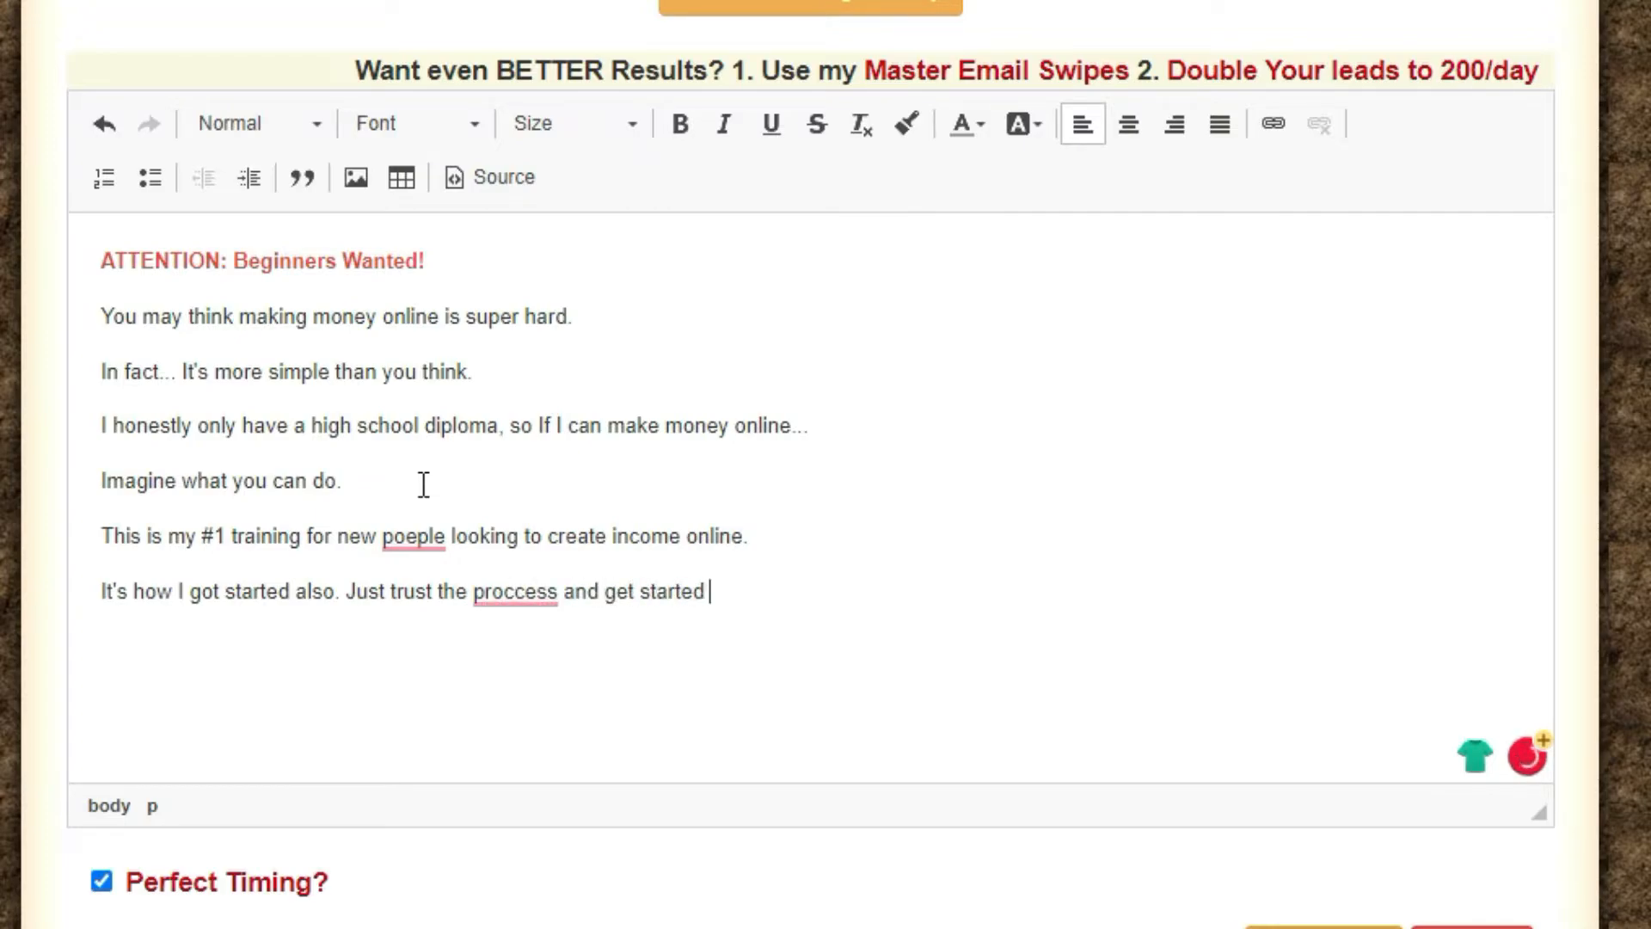
Step: Correct the spelling to "process" and "people" in the last two paragraphs, and end the final sentence with "today."
{"action": "mouse_move", "coordinate": [508, 594]}
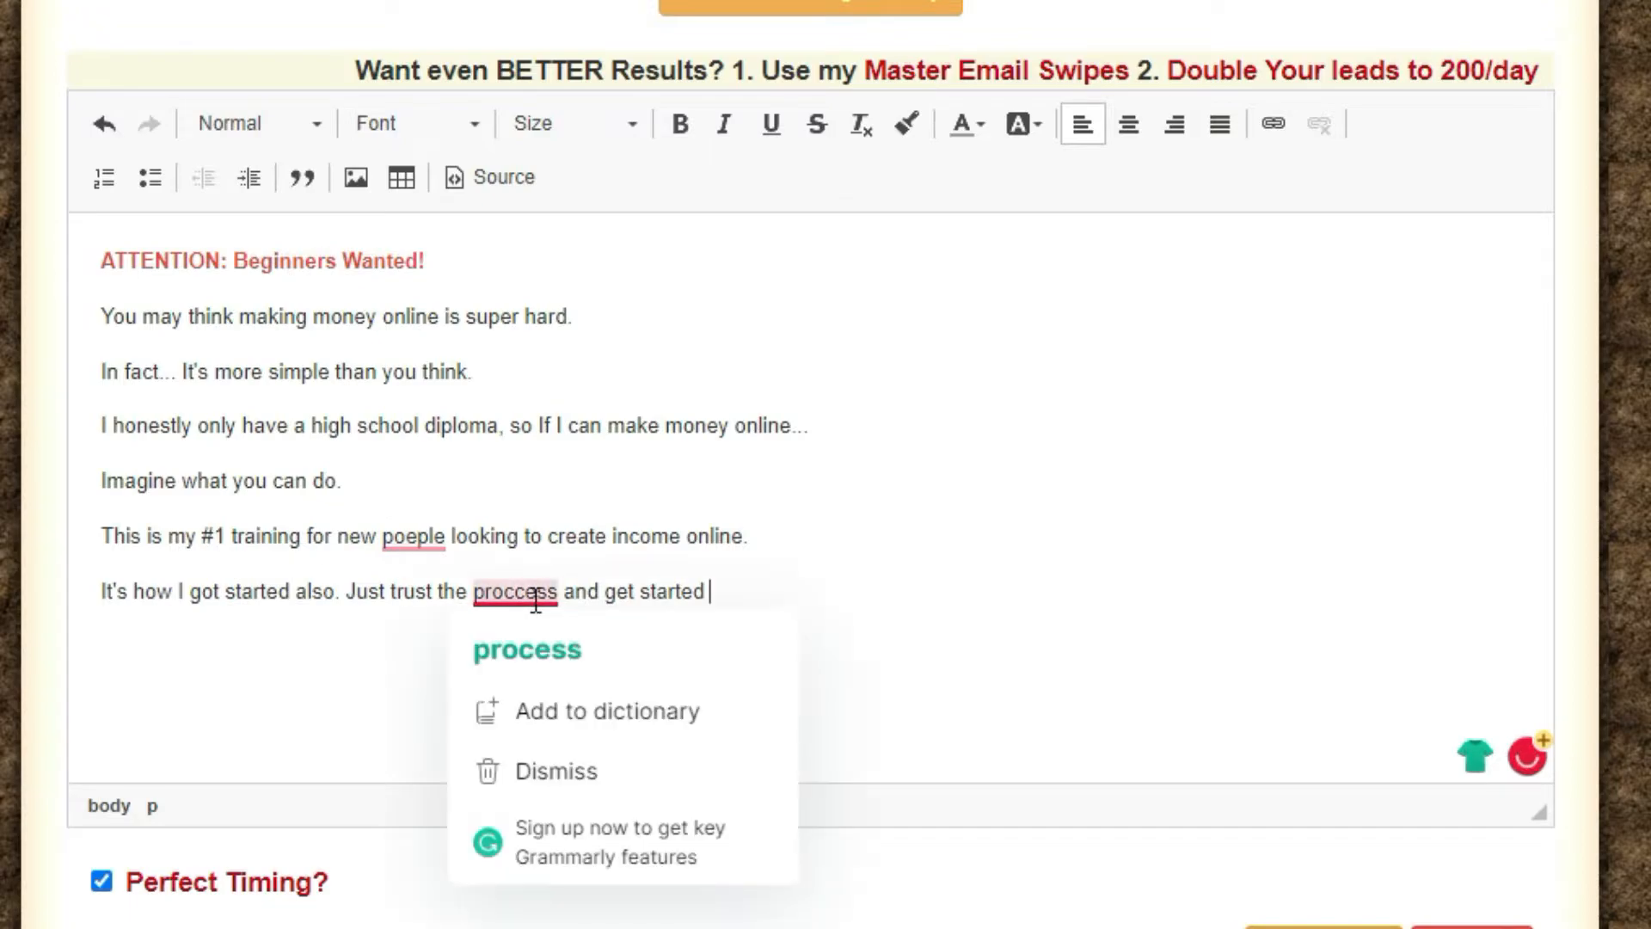
{"action": "left_click", "coordinate": [544, 637]}
{"action": "left_click", "coordinate": [729, 600]}
{"action": "type", "text": "today."}
{"action": "mouse_move", "coordinate": [426, 542]}
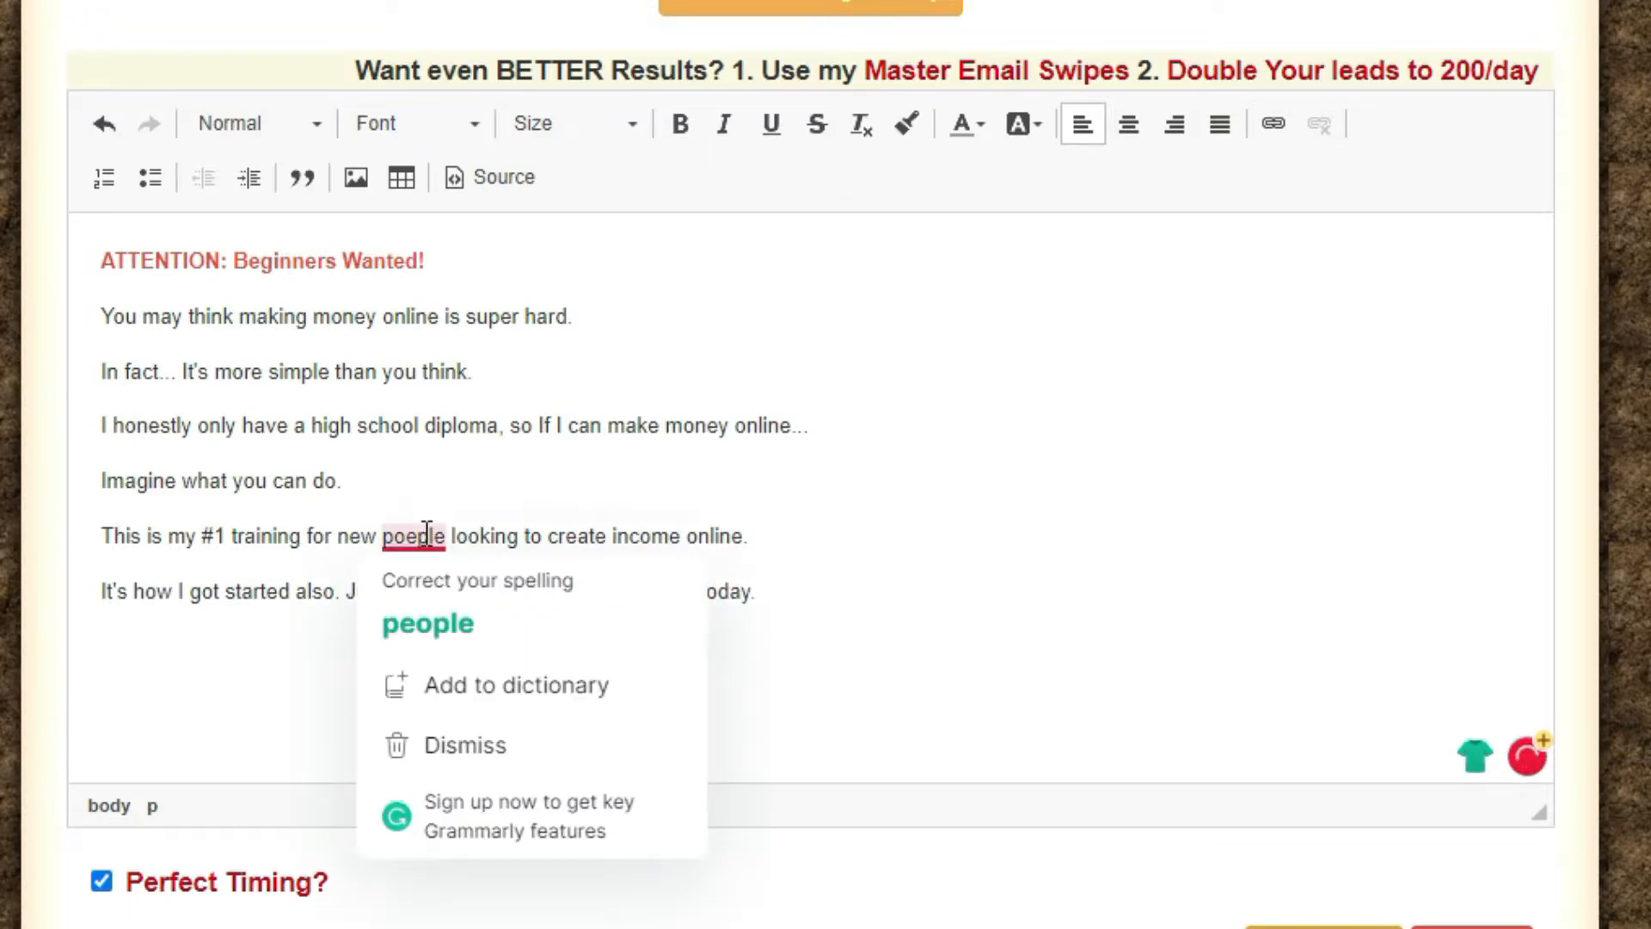
{"action": "left_click", "coordinate": [468, 607]}
Step: Add the closing line "You friend in business." and a signature line with the sender's full name preceded by a dash
{"action": "left_click", "coordinate": [794, 575]}
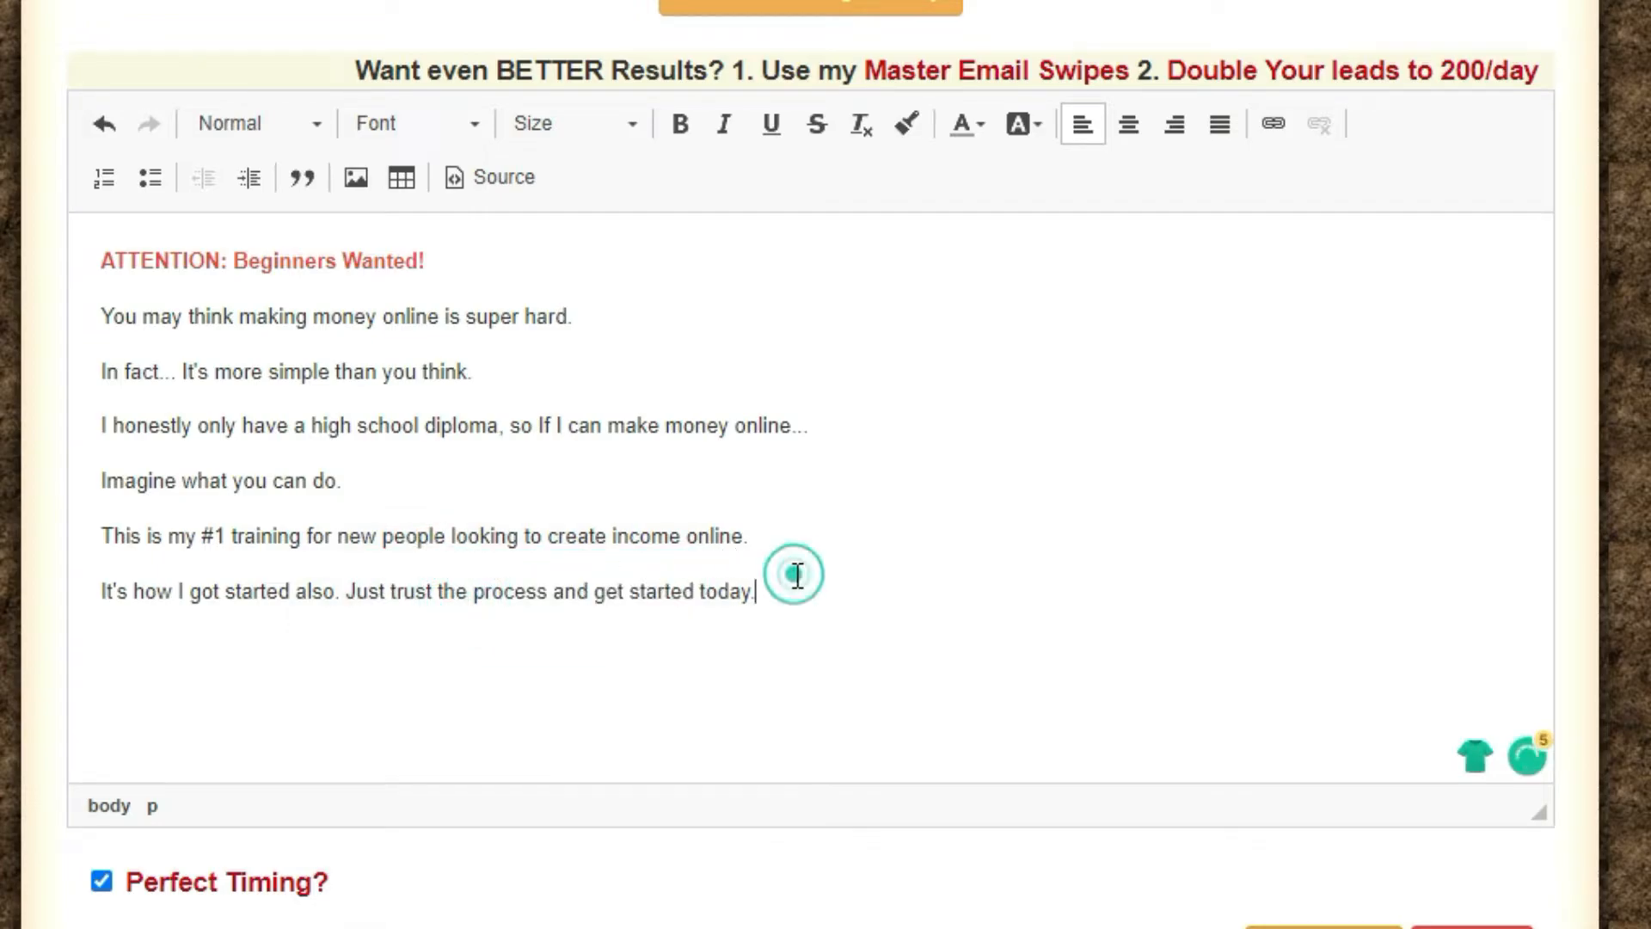
{"action": "type", "text": "You "}
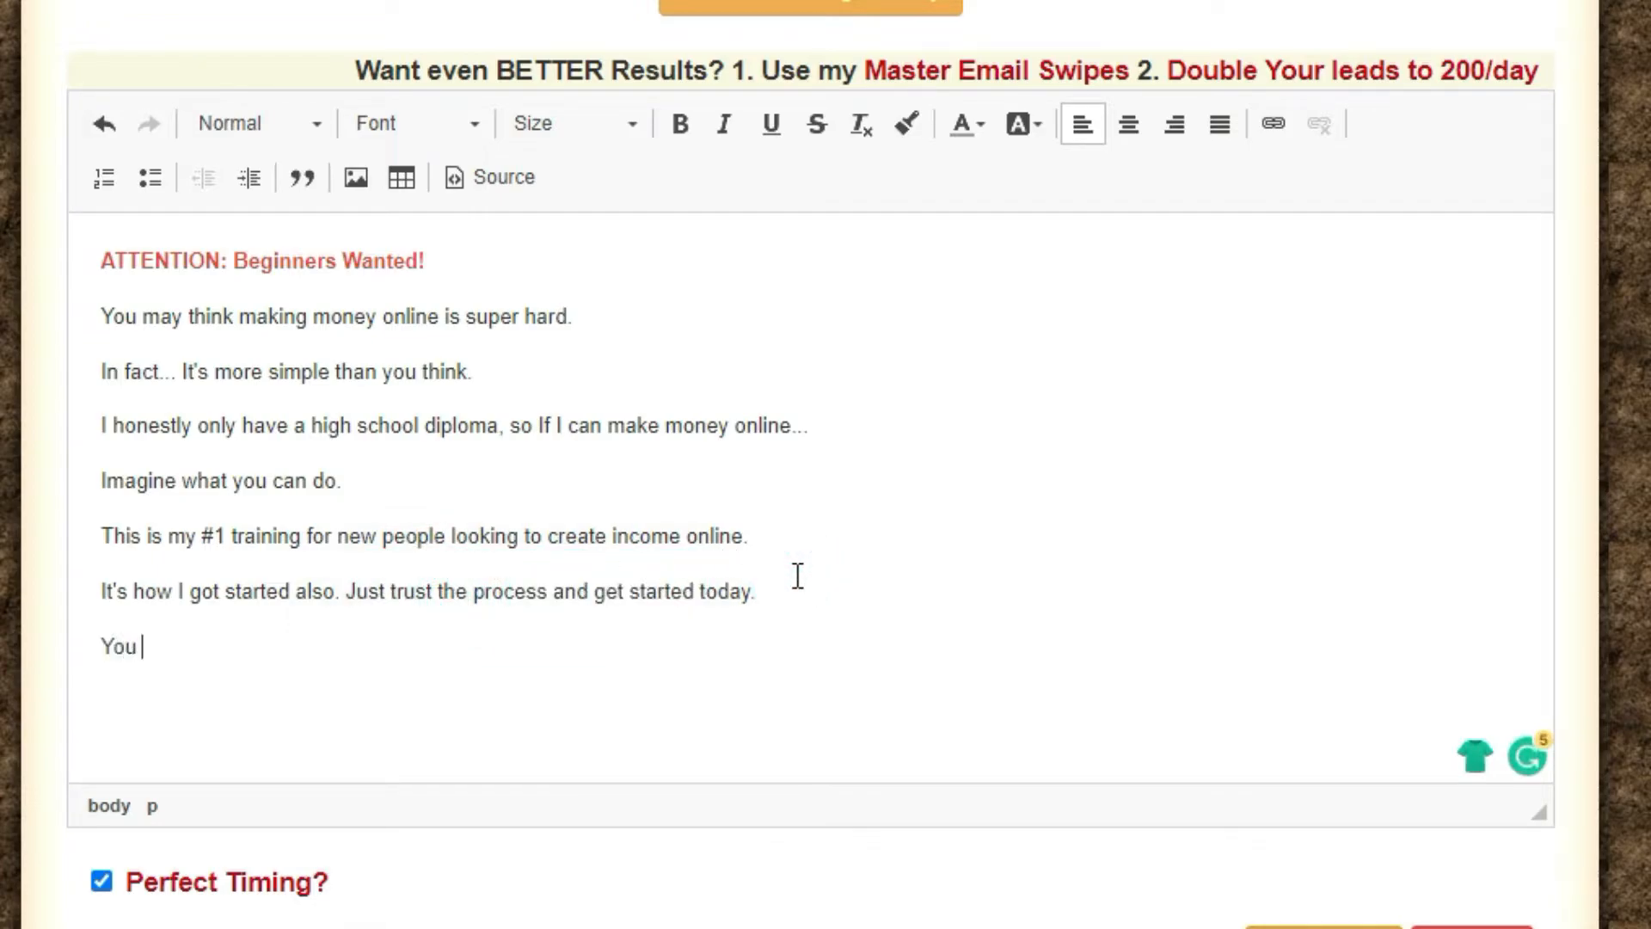
{"action": "type", "text": "friend in business."}
{"action": "key", "text": "Return"}
{"action": "type", "text": "- Royal Ward"}
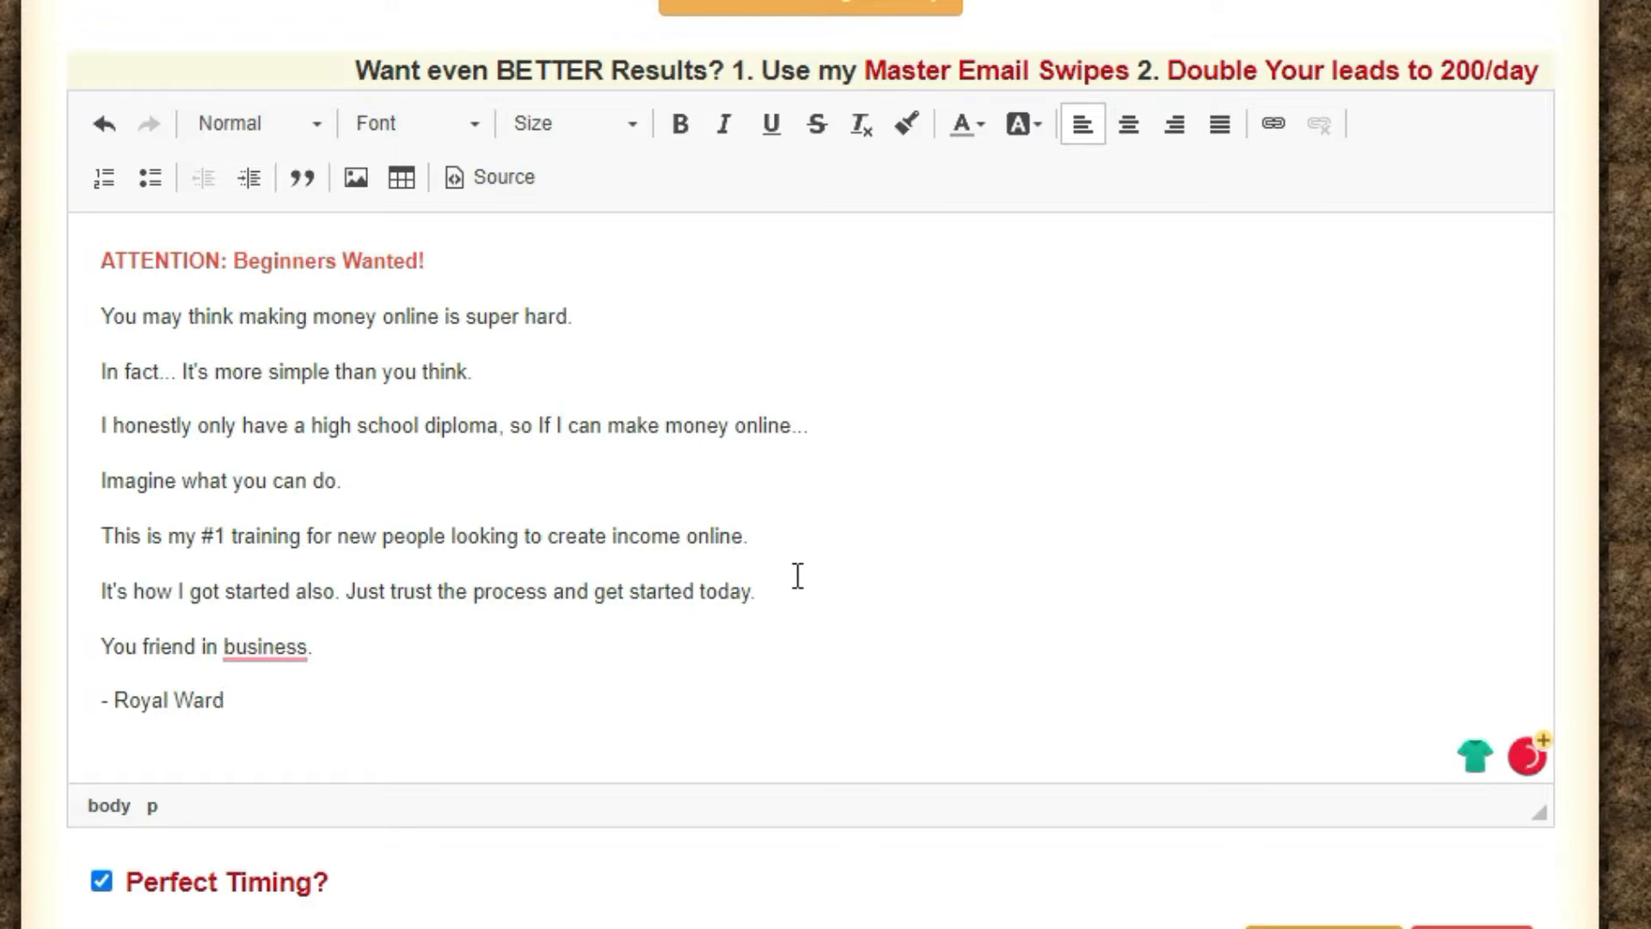
{"action": "key", "text": "Return"}
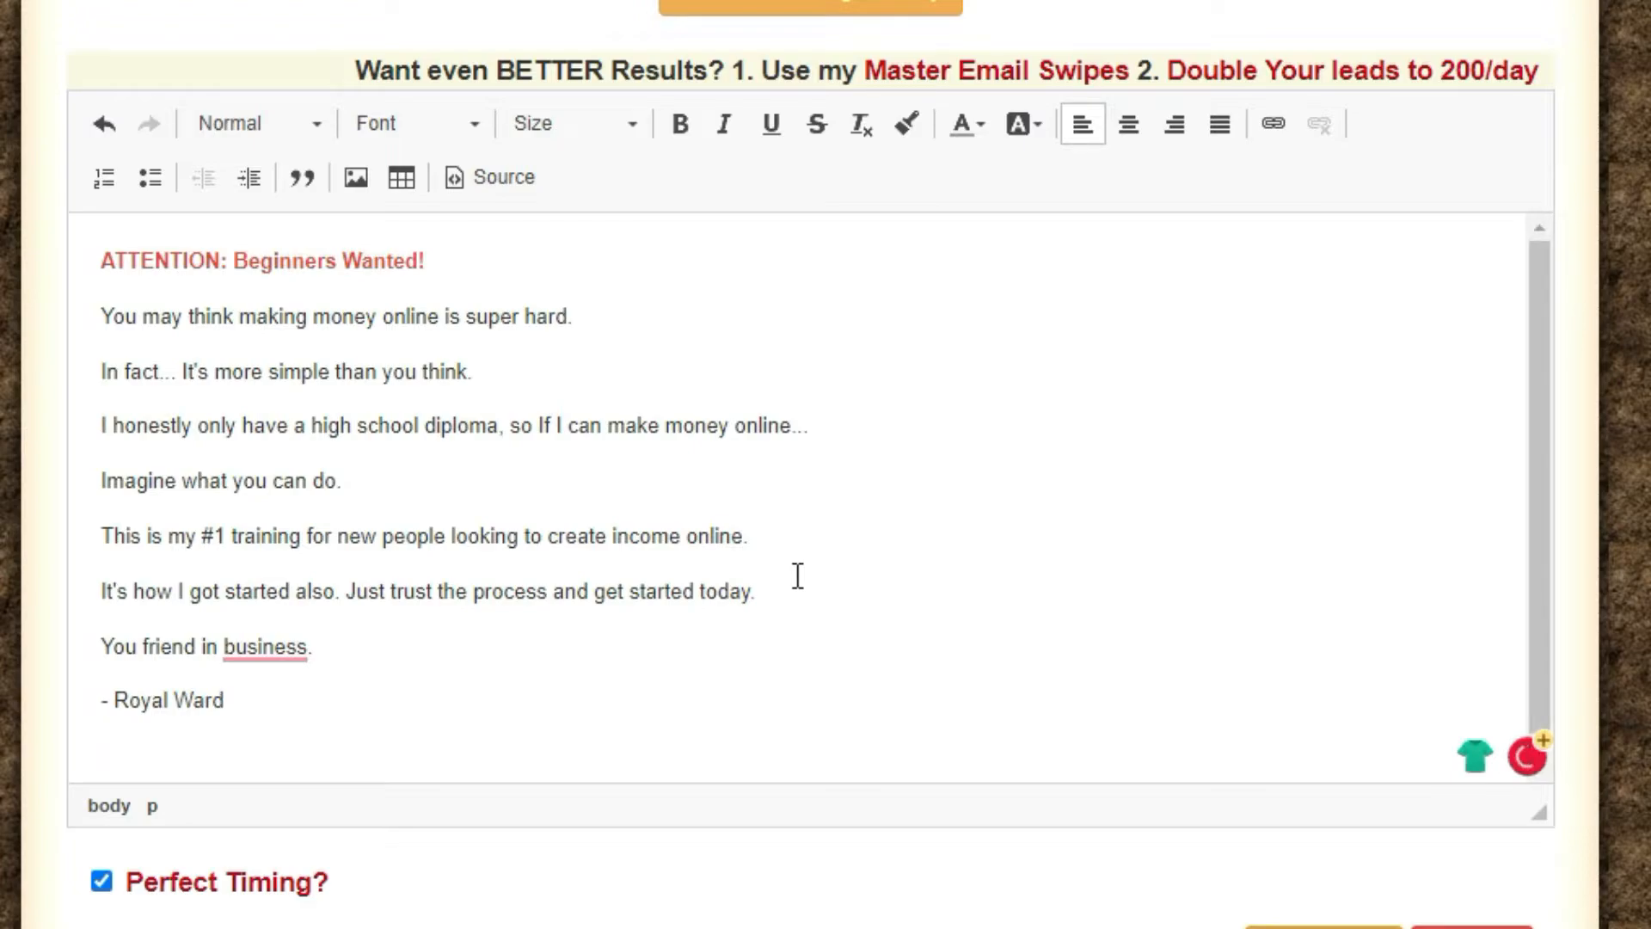
Step: Add the line "P.S: Subscribe to my Youtube Channel here!" and correct the closing to "Your friend in business."
{"action": "type", "text": "P.S: Subscribe to my Youtu"}
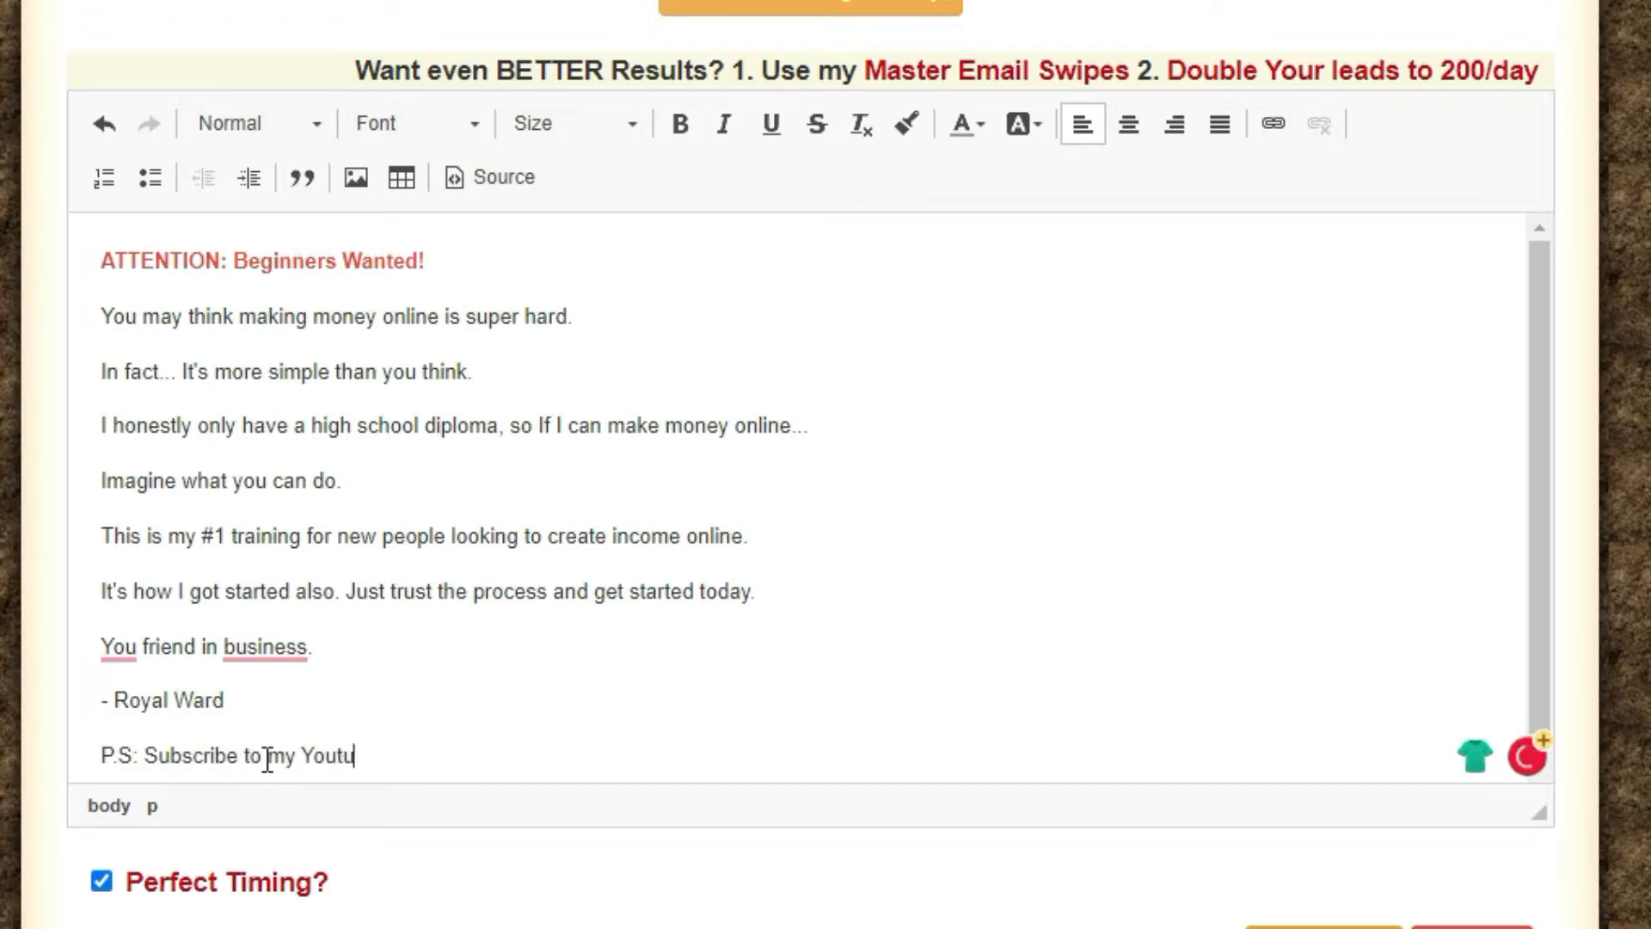
{"action": "type", "text": "be Chennel here"}
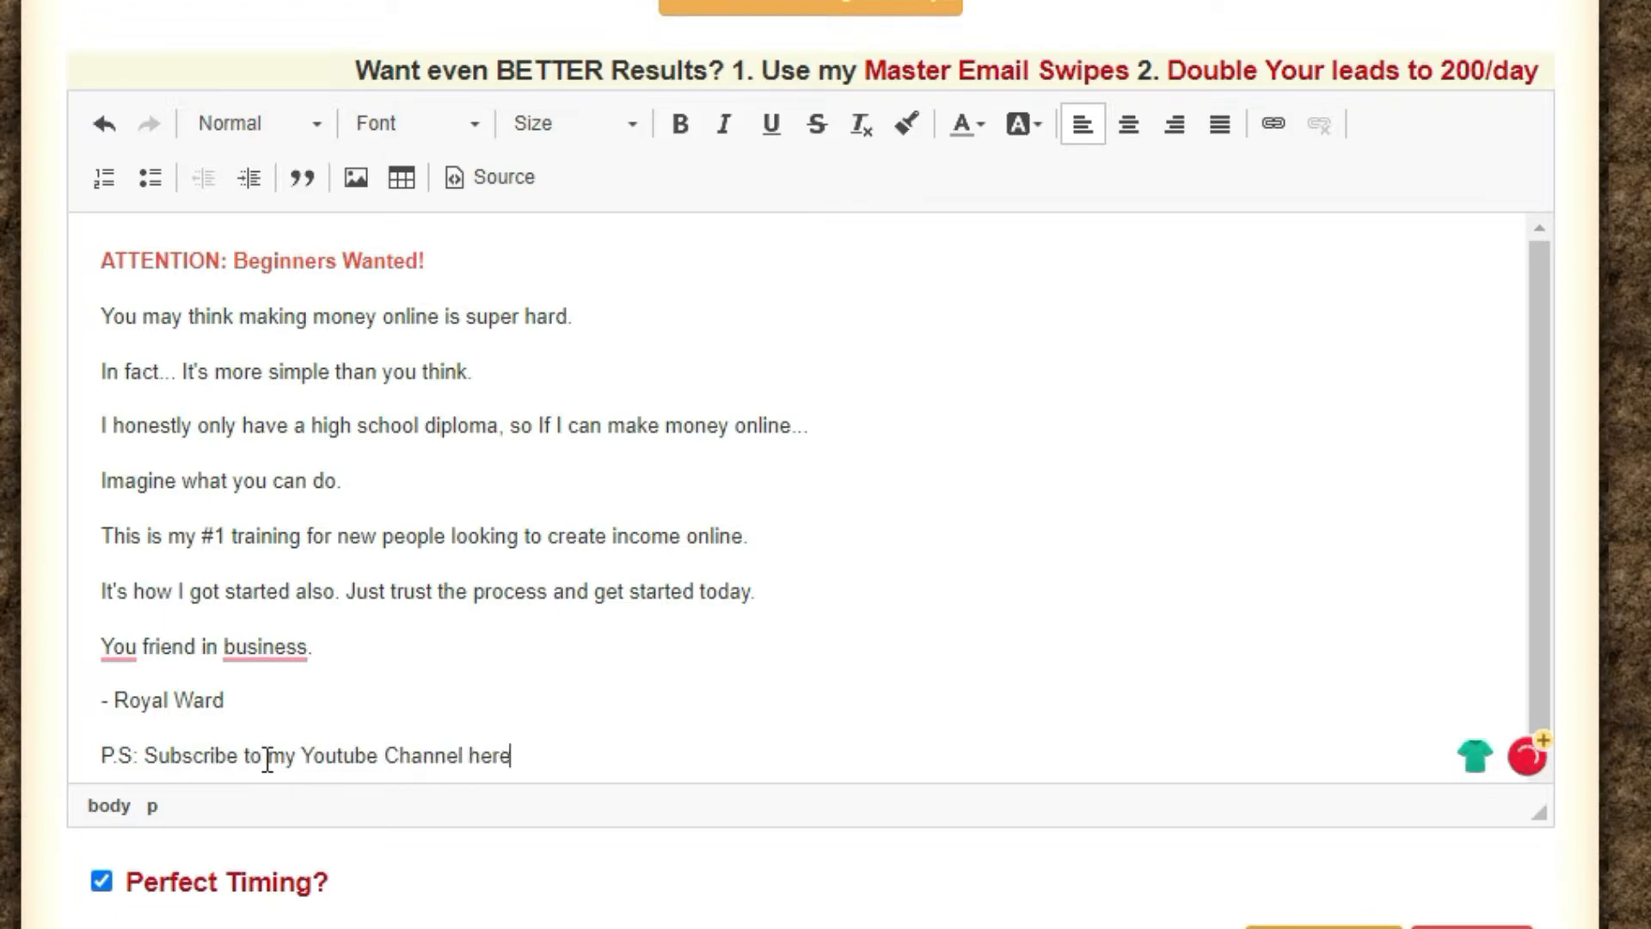
{"action": "type", "text": "!"}
{"action": "mouse_move", "coordinate": [125, 645]}
{"action": "left_click", "coordinate": [138, 727]}
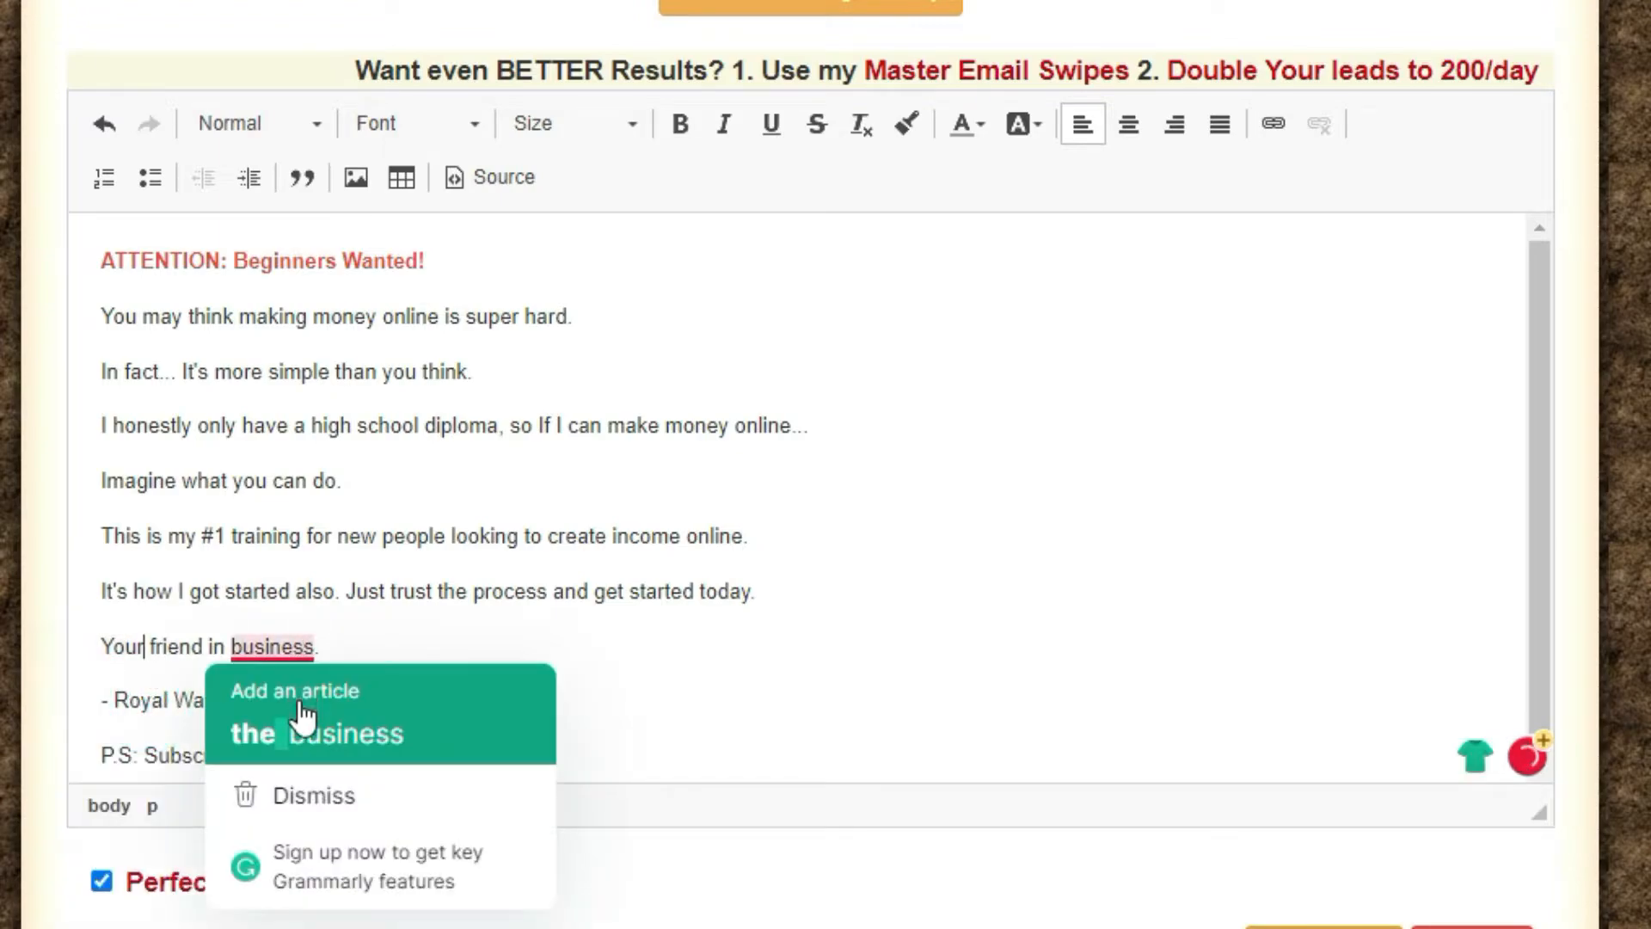
{"action": "left_click", "coordinate": [362, 630]}
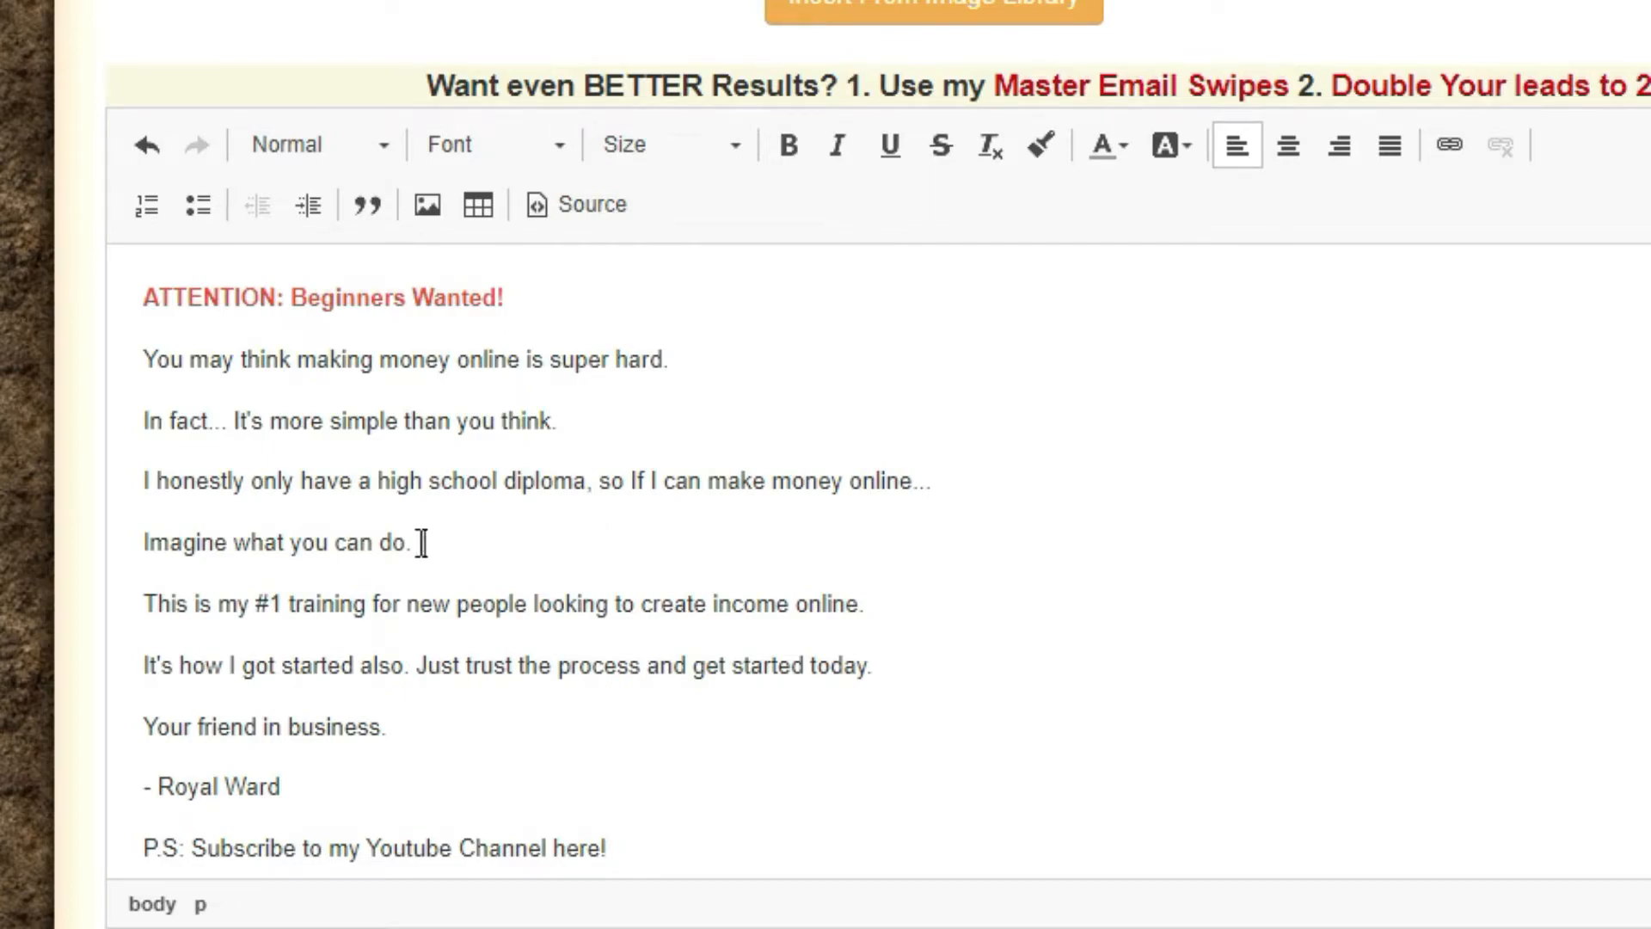
Step: Make the paragraph "Imagine what you can do." bold
{"action": "left_click_drag", "start_coordinate": [418, 542], "coordinate": [142, 542]}
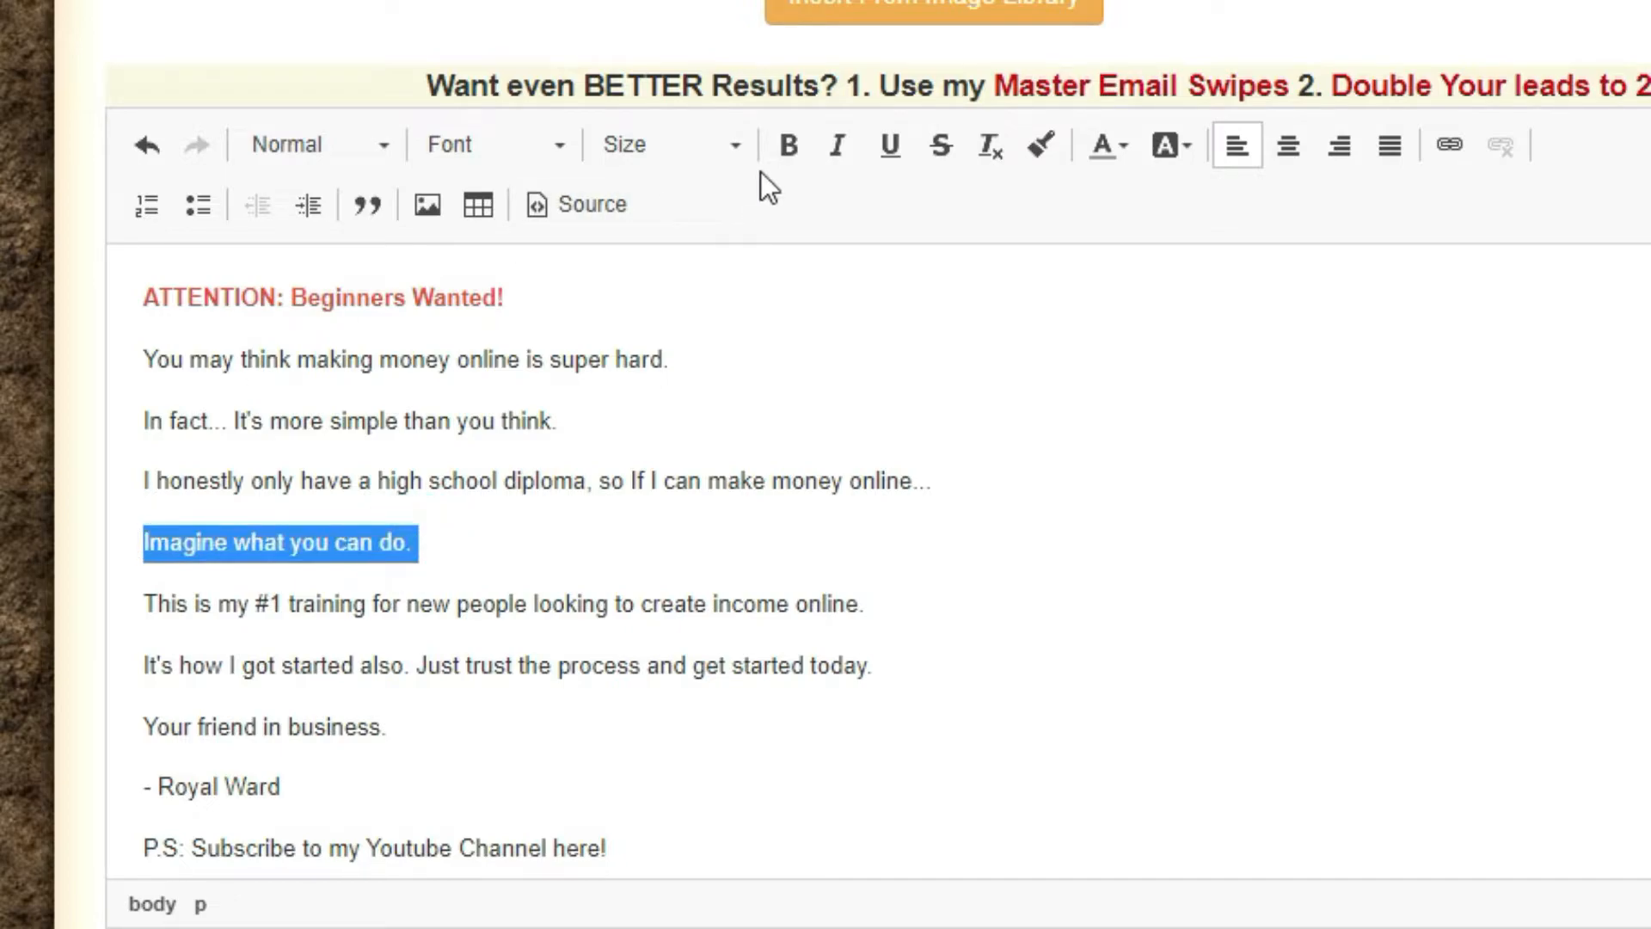
{"action": "left_click", "coordinate": [786, 148]}
{"action": "left_click", "coordinate": [648, 482]}
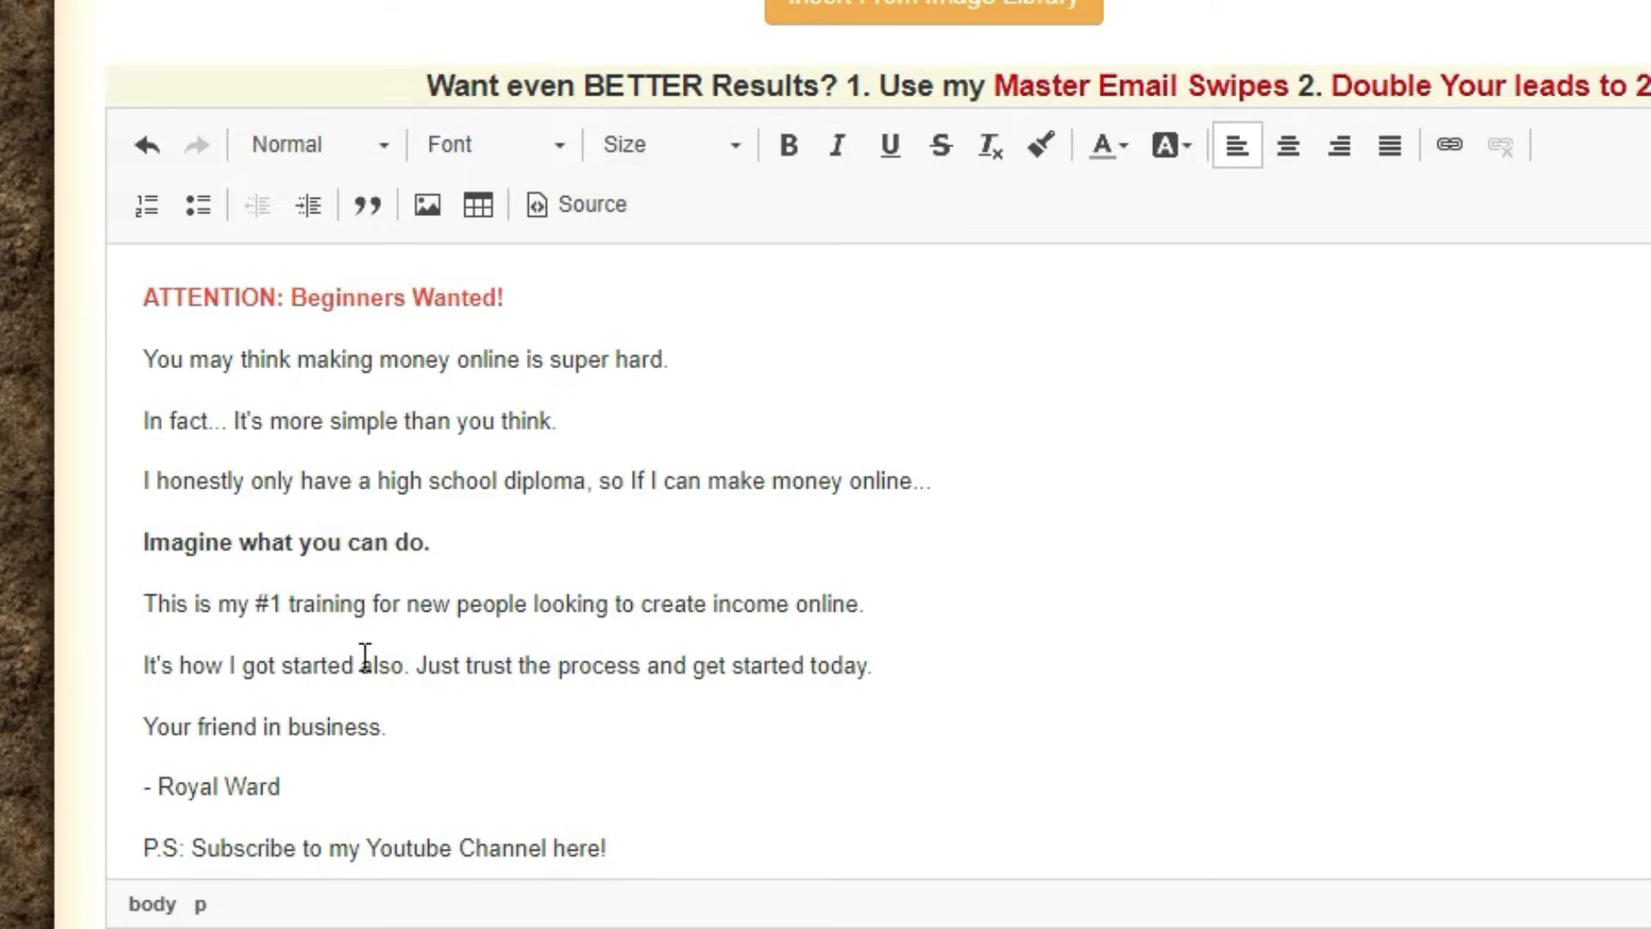
Step: Insert the paragraph "Don't be afraid to reach out to me with questions." above the closing line
{"action": "left_click", "coordinate": [143, 726]}
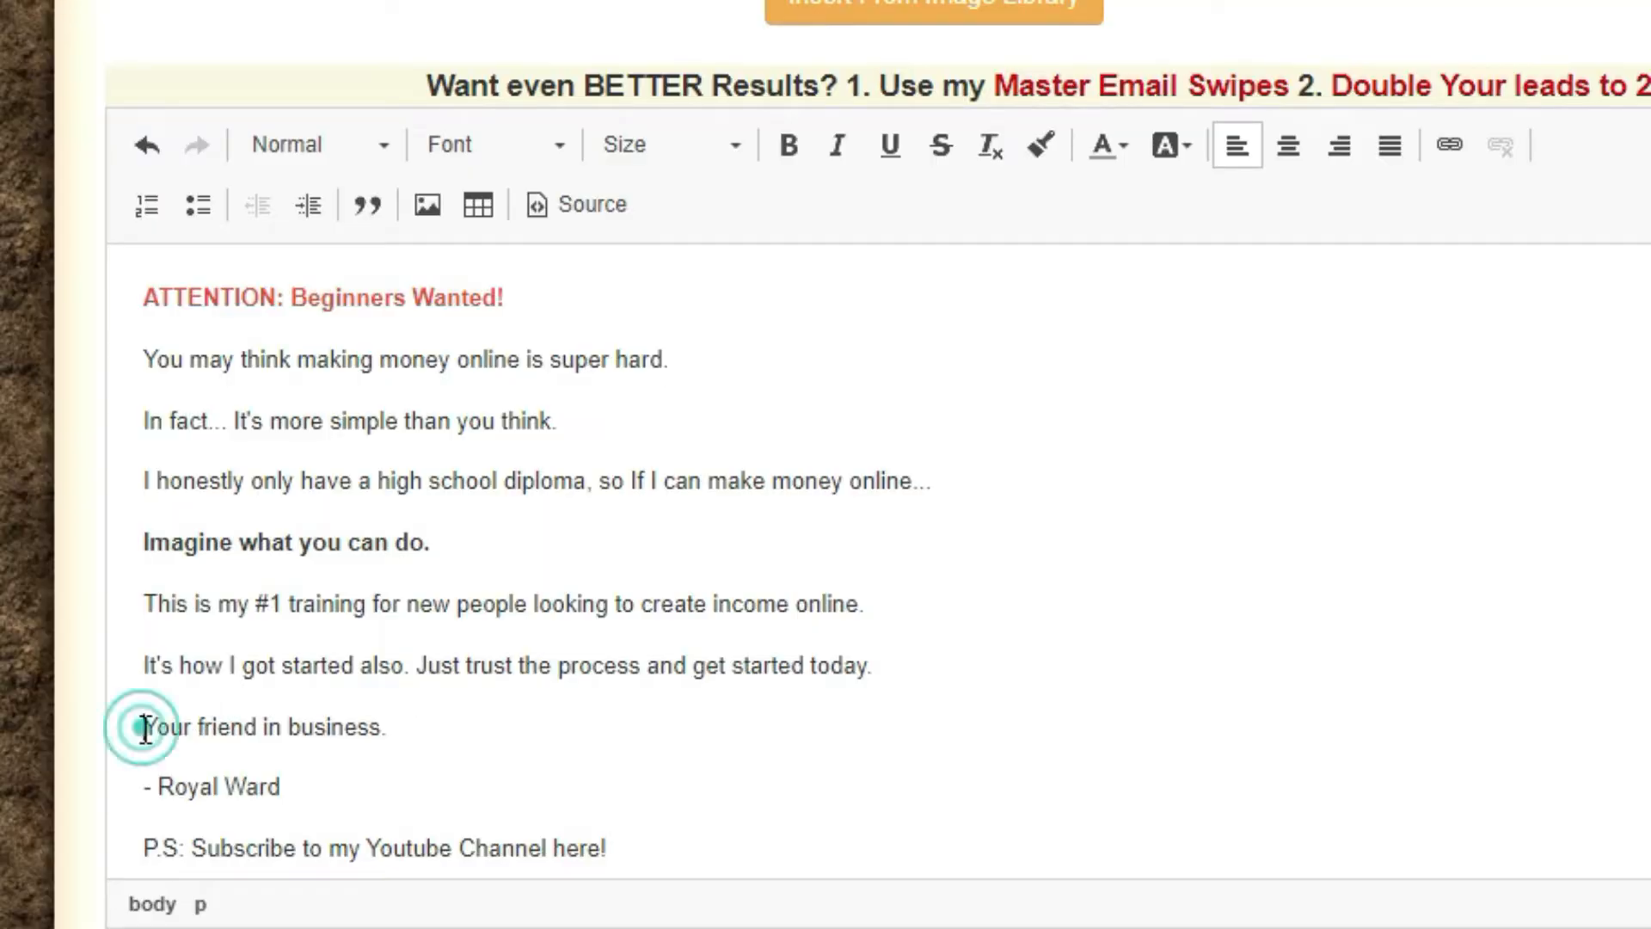
{"action": "type", "text": "Don't be a"}
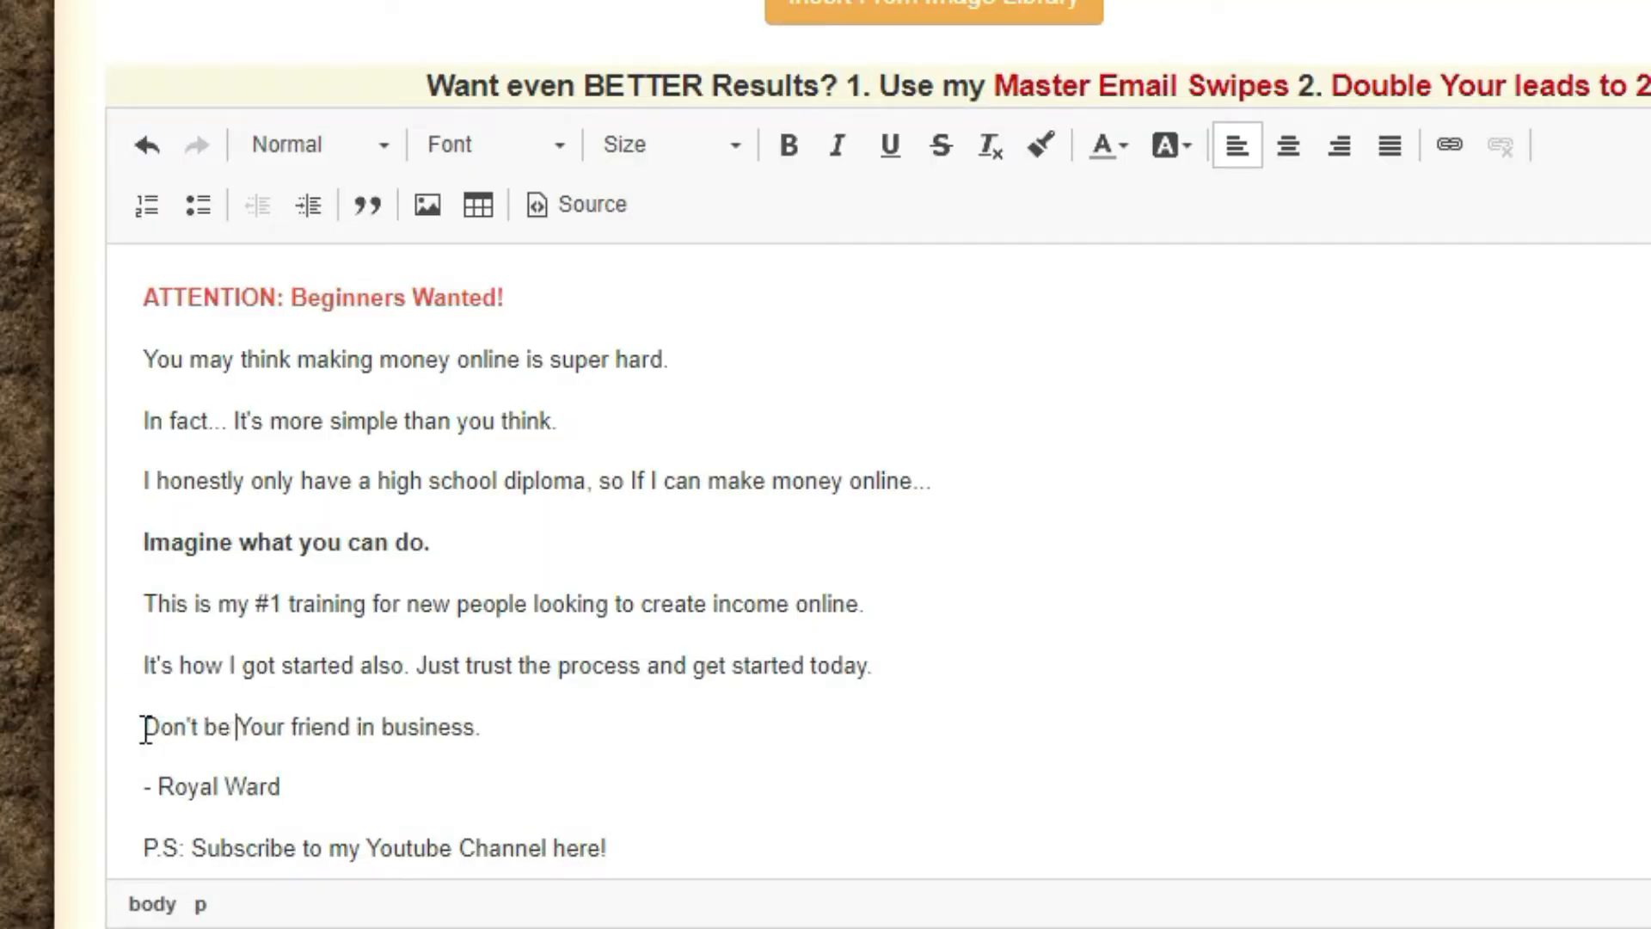
{"action": "type", "text": "fraid to re"}
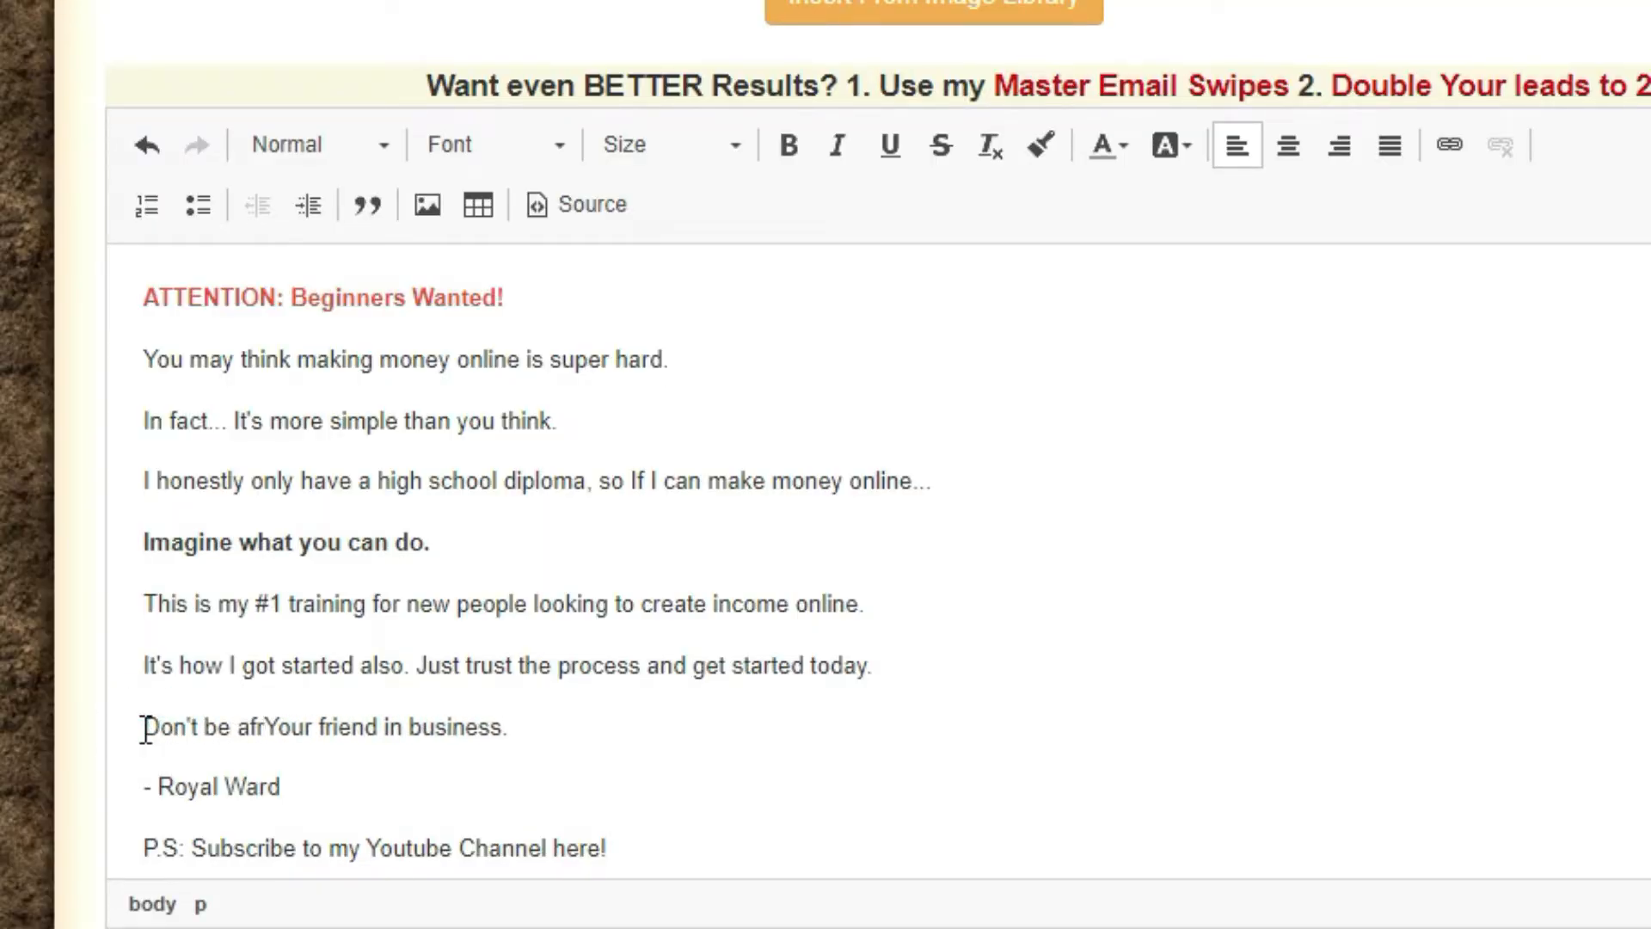
{"action": "type", "text": "ach out to me "}
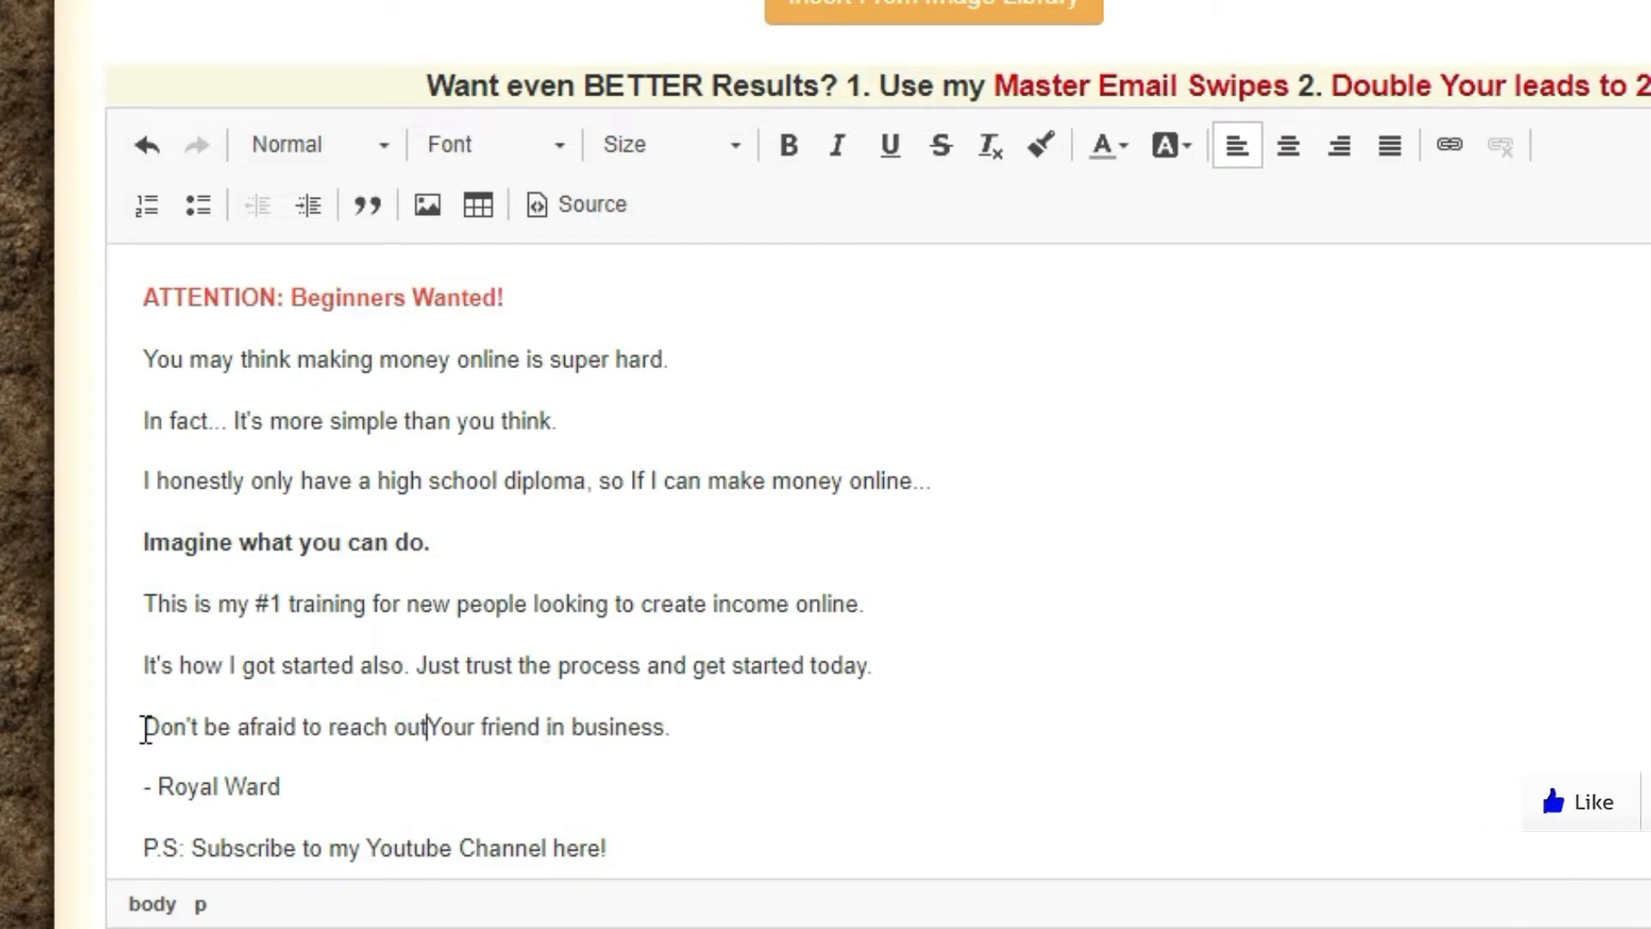
{"action": "type", "text": "with qe"}
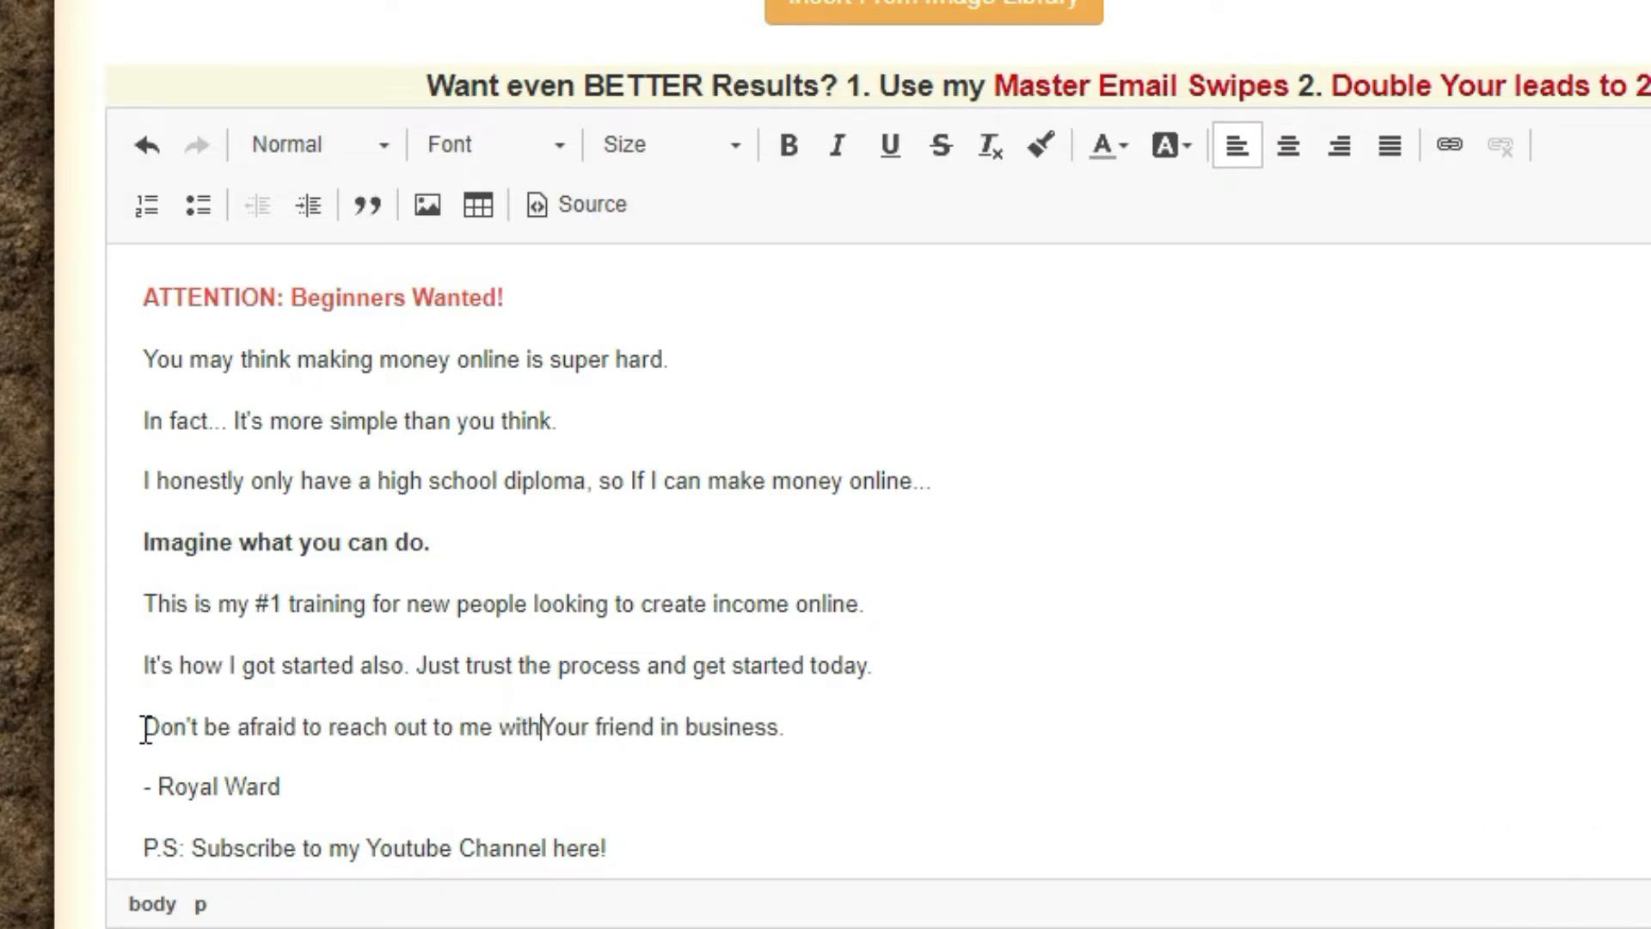
{"action": "key", "text": "BackSpace"}
{"action": "type", "text": "uestion"}
Step: Make the sentence "Don't be afraid to reach out to me with questions." bold
{"action": "left_click_drag", "start_coordinate": [724, 721], "coordinate": [110, 748]}
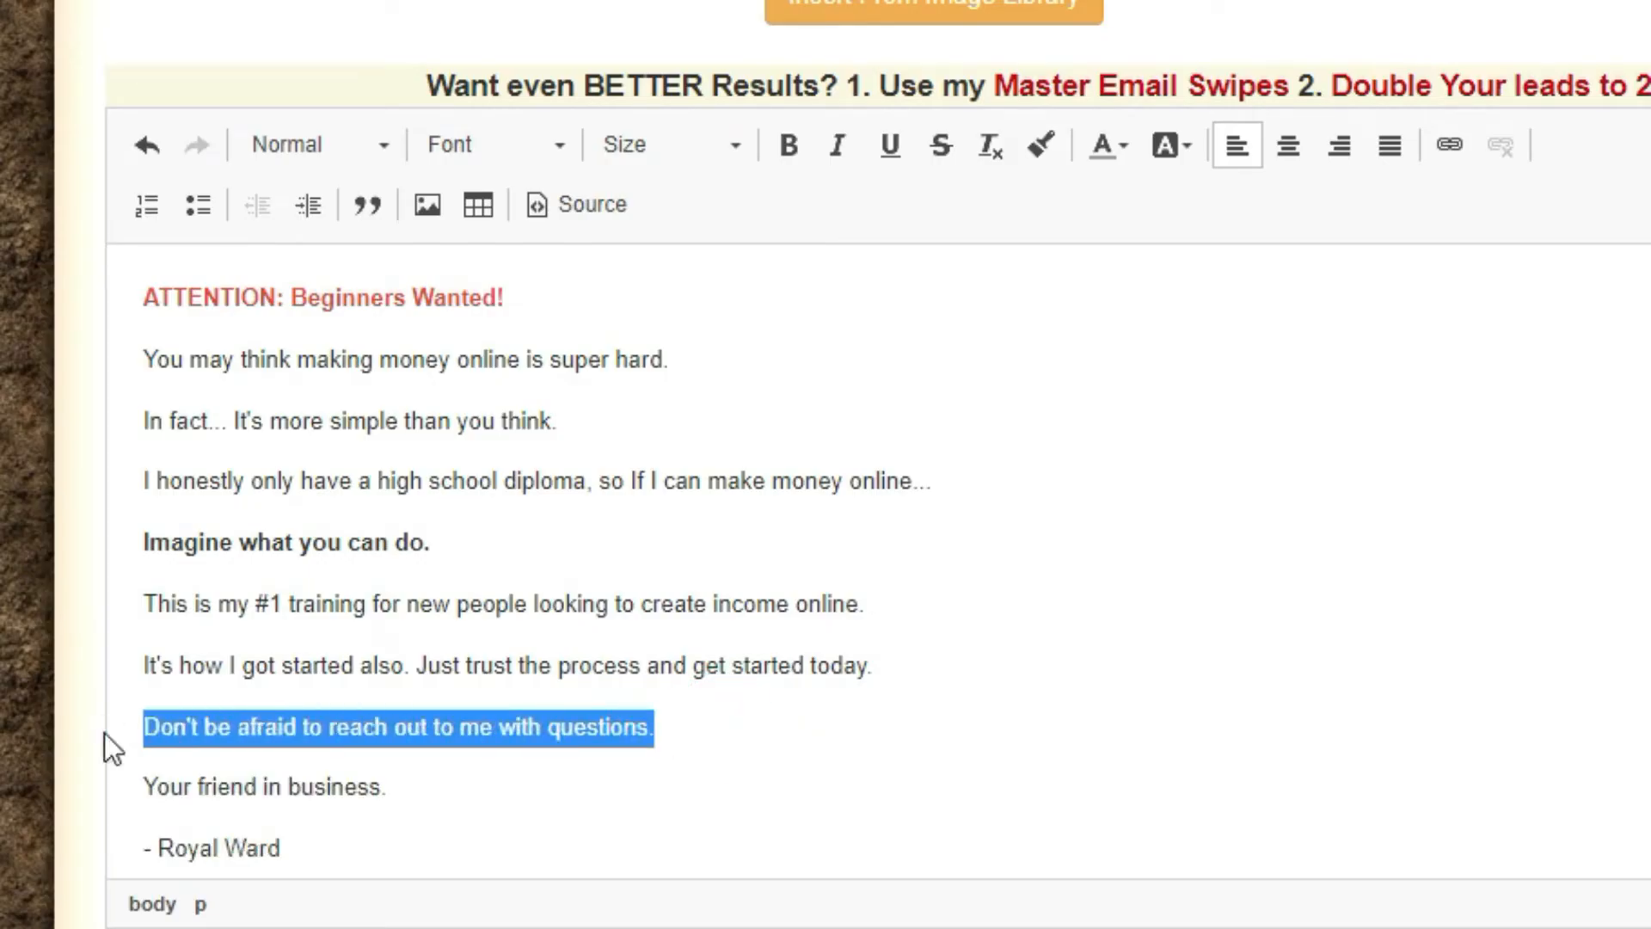
{"action": "left_click", "coordinate": [788, 167]}
{"action": "left_click", "coordinate": [721, 295]}
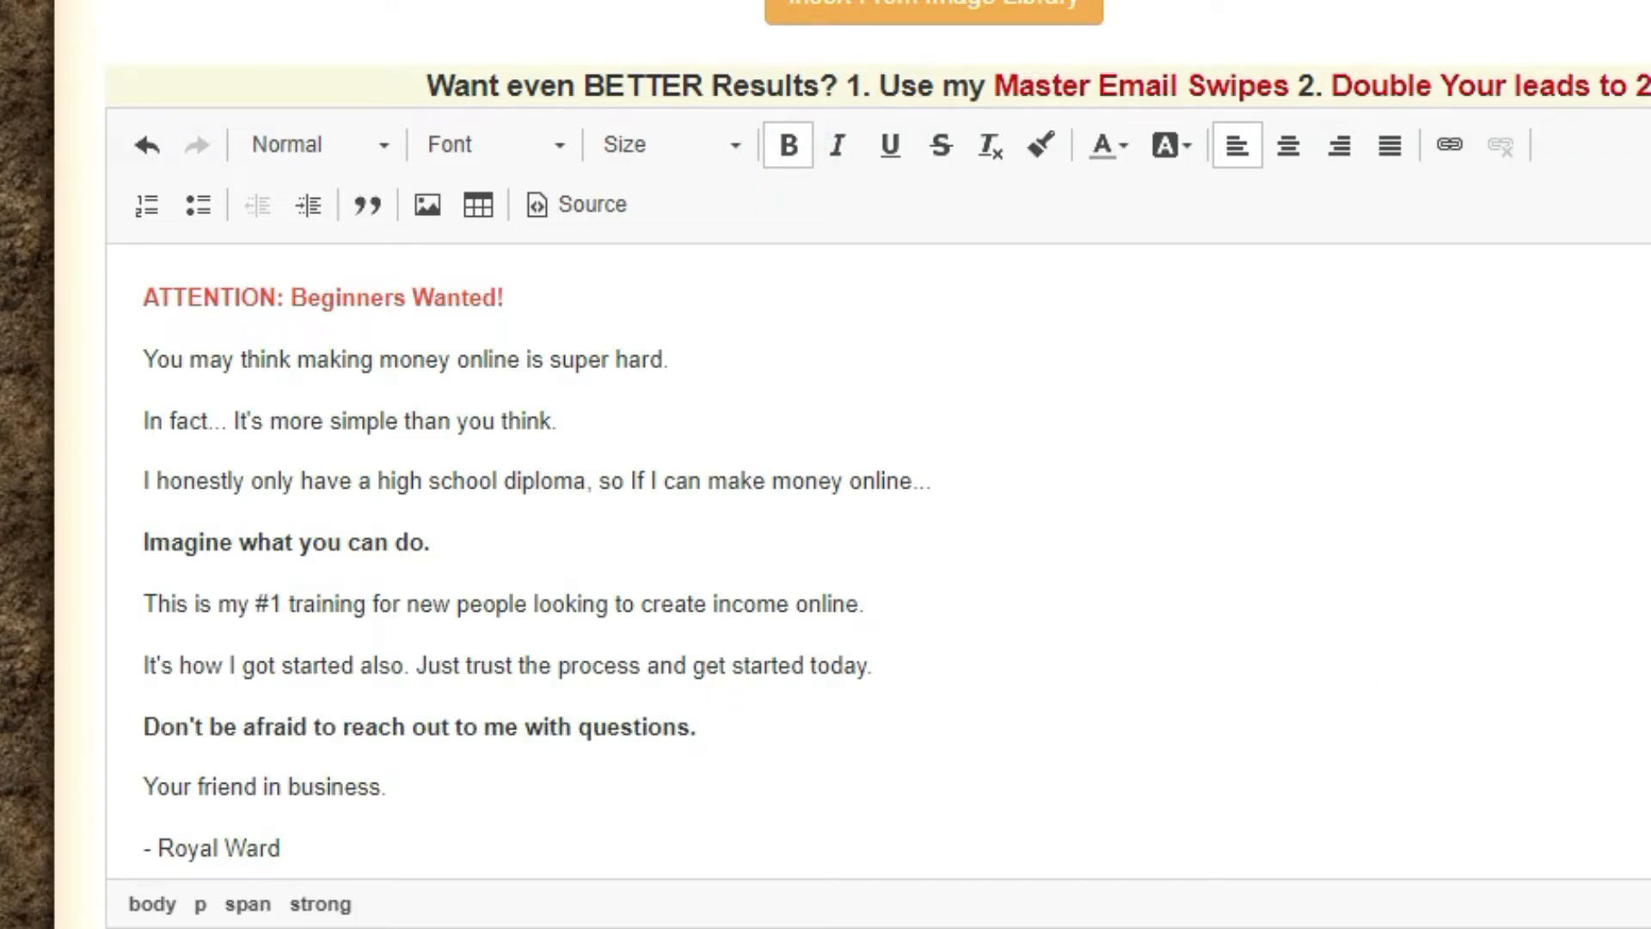
Step: Copy the YouTube invite page's address and select "Subscribe to my Youtube Channel here!" in the P.S. line
{"action": "scroll", "coordinate": [537, 559], "scroll_direction": "down", "scroll_amount": 1}
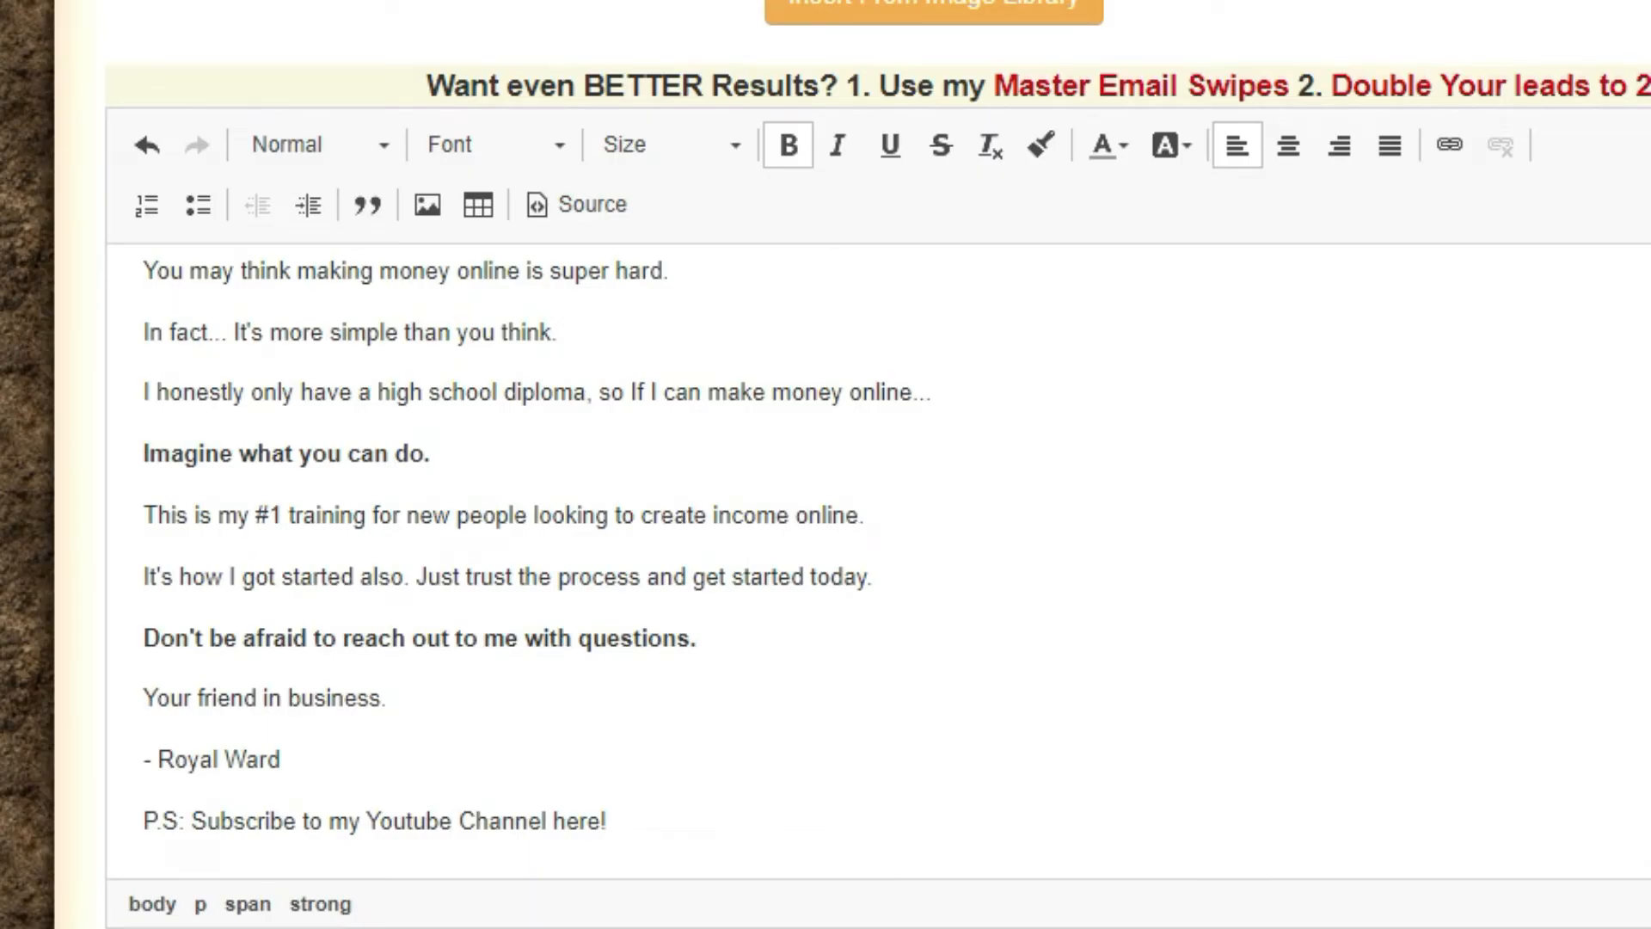
{"action": "type", "text": "youtube"}
{"action": "right_click", "coordinate": [309, 1]}
{"action": "left_click", "coordinate": [417, 125]}
{"action": "left_click_drag", "start_coordinate": [198, 819], "coordinate": [613, 815]}
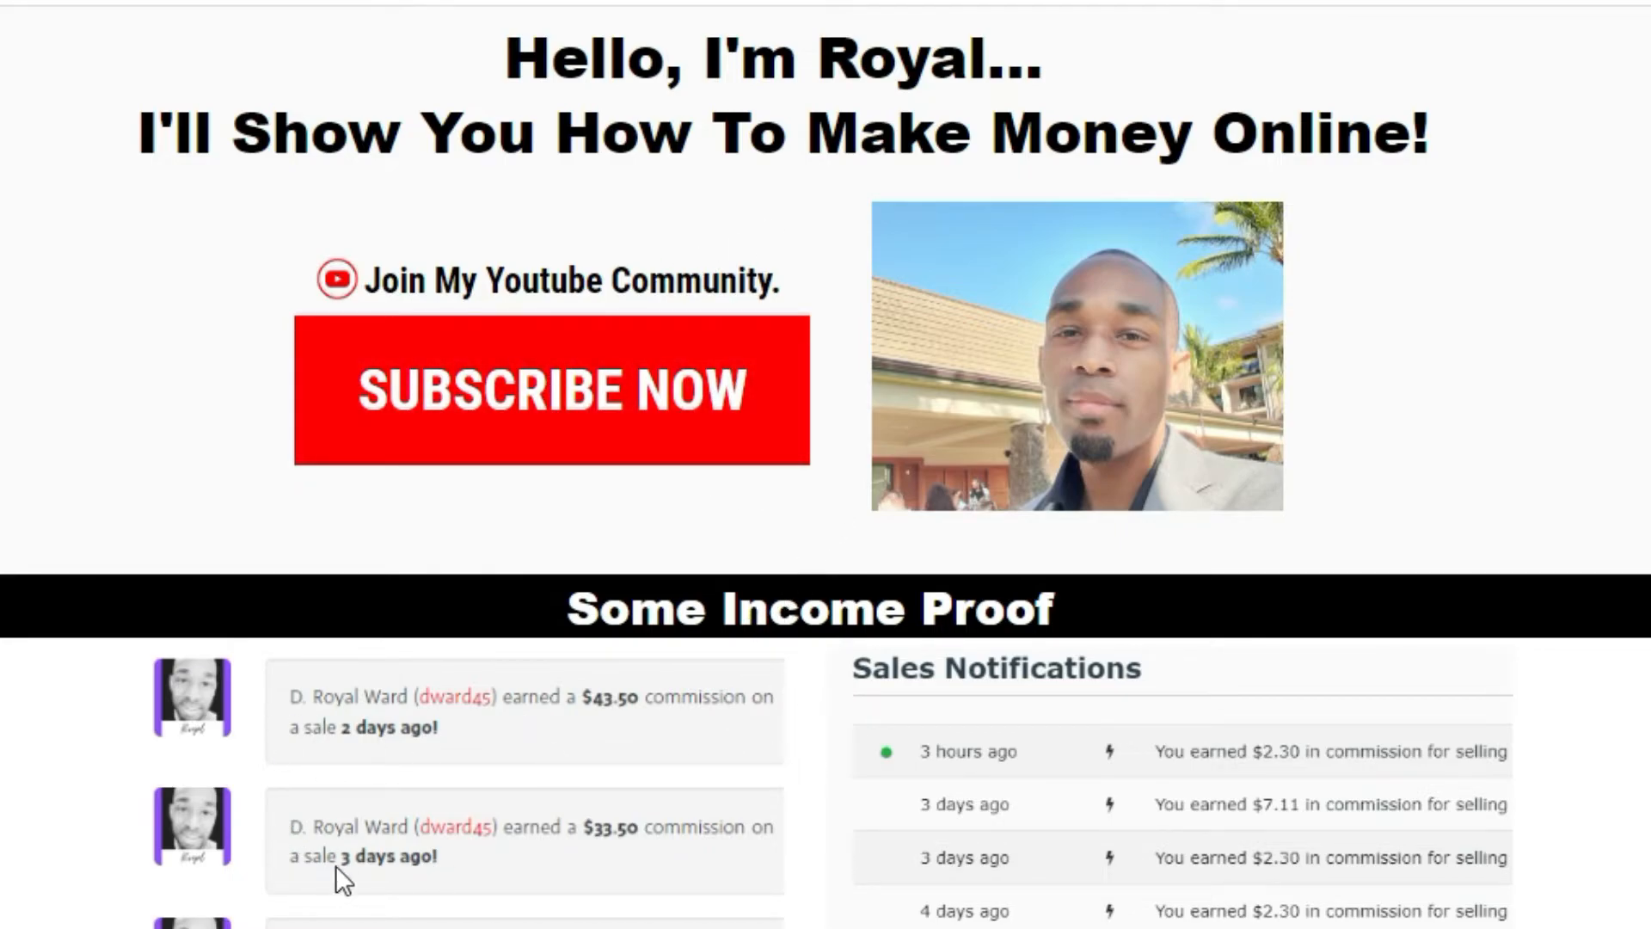
Step: Look through the YouTube invite page's income proof section and the content below it
{"action": "scroll", "coordinate": [1290, 789], "scroll_direction": "down", "scroll_amount": 6}
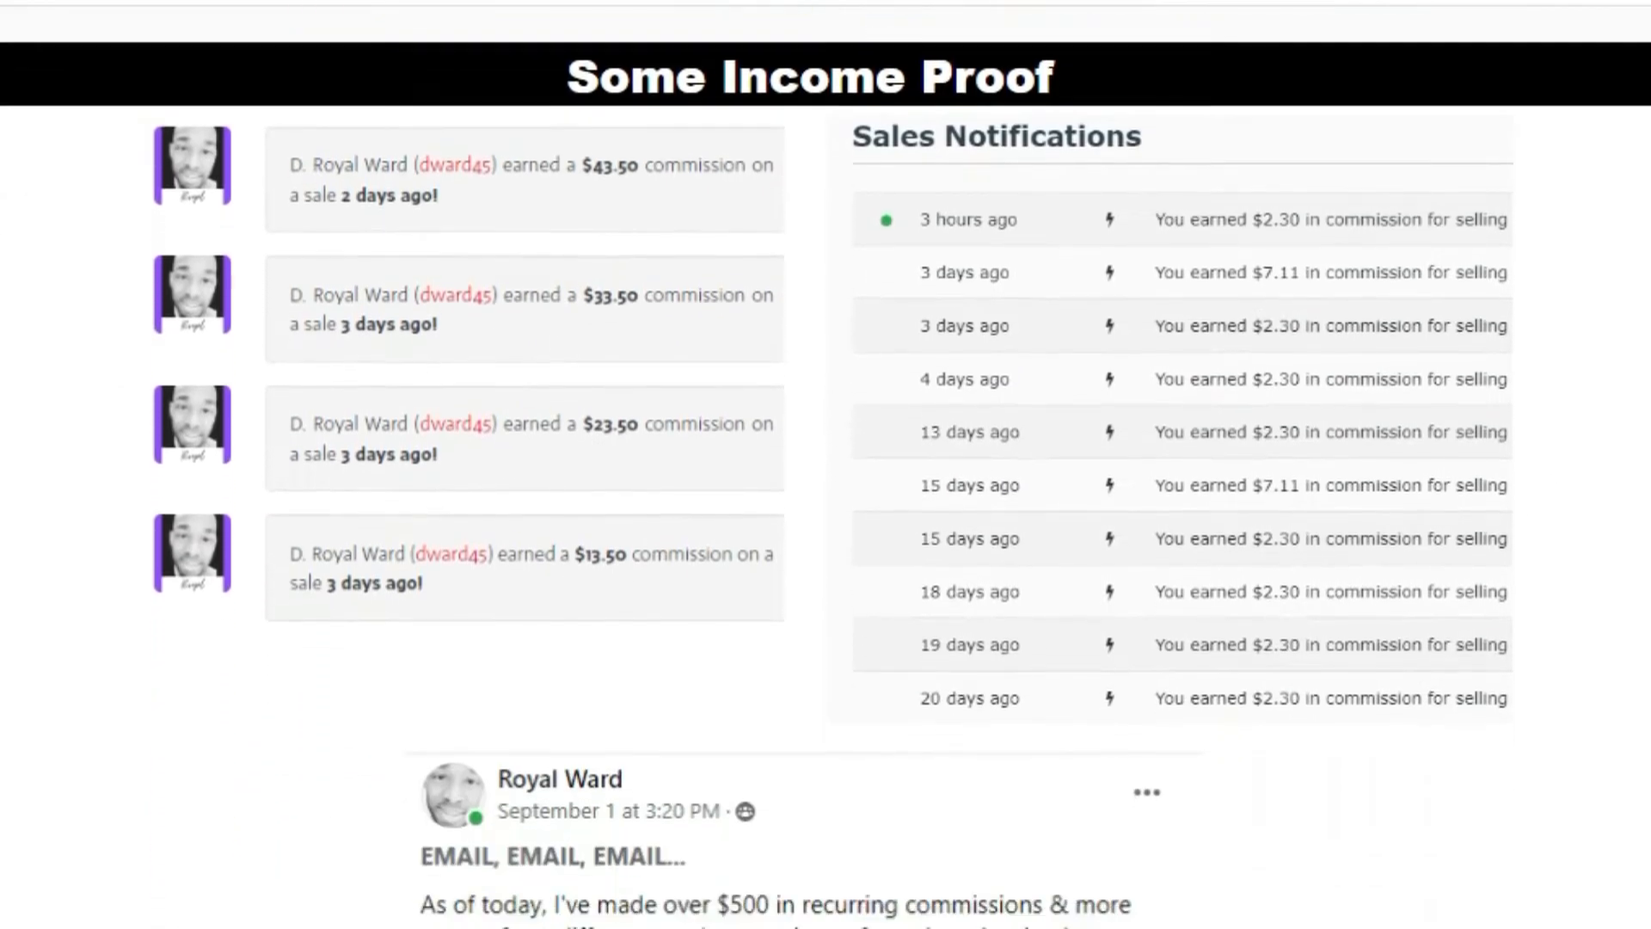
{"action": "scroll", "coordinate": [826, 465], "scroll_direction": "down", "scroll_amount": 10}
{"action": "scroll", "coordinate": [257, 349], "scroll_direction": "down", "scroll_amount": 5}
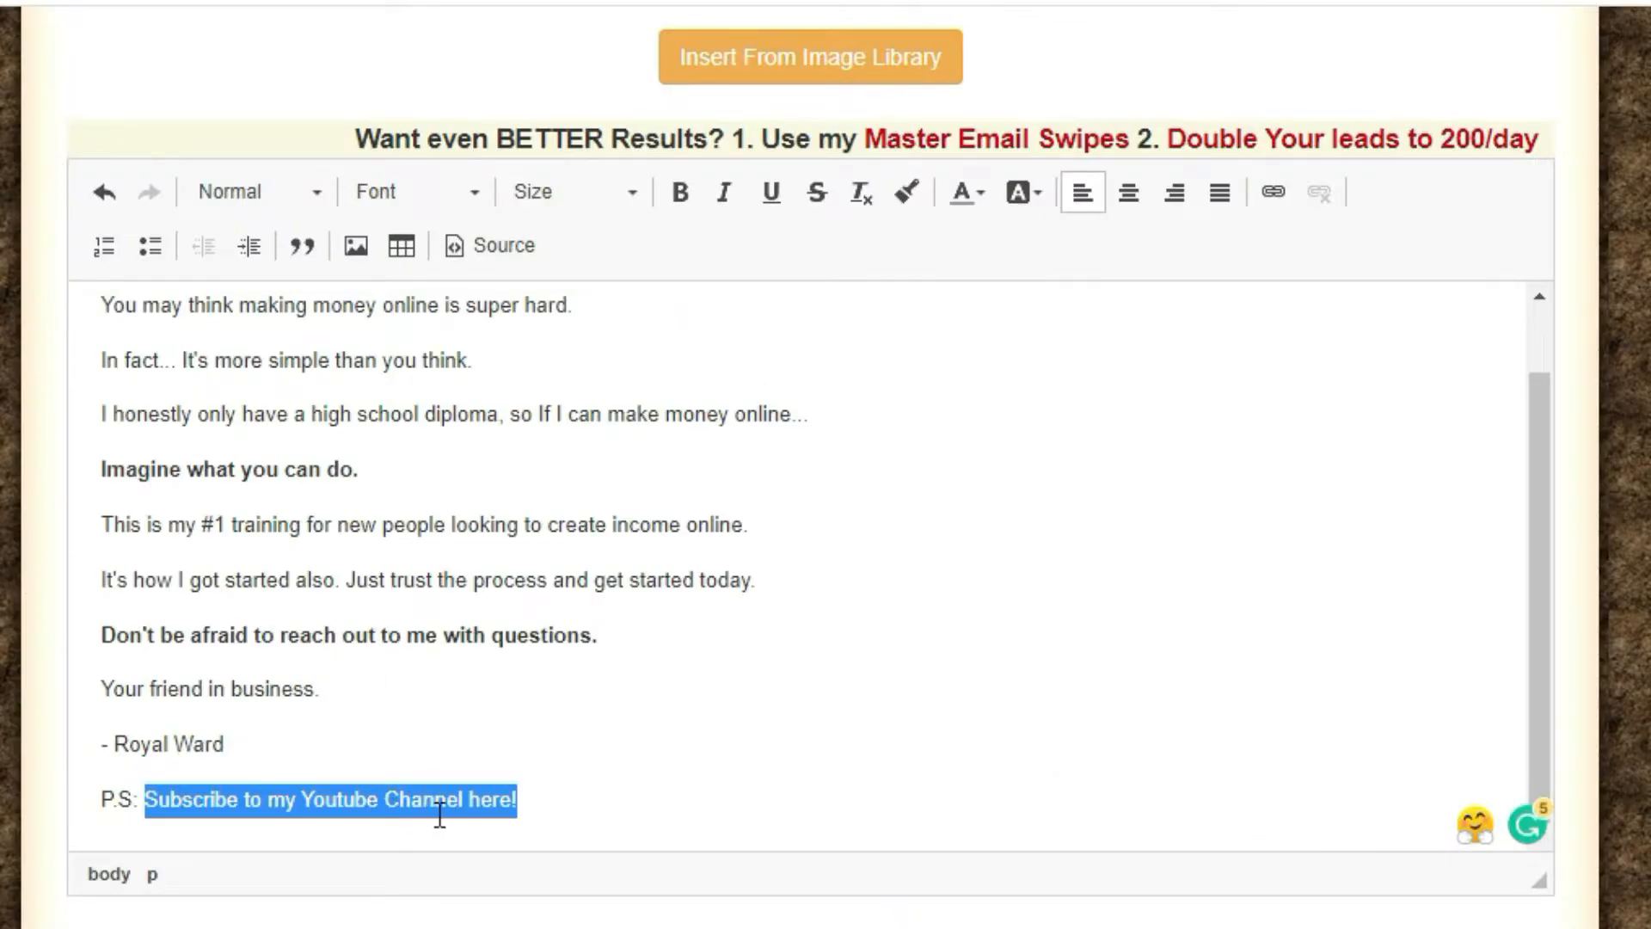
{"action": "left_click", "coordinate": [970, 184]}
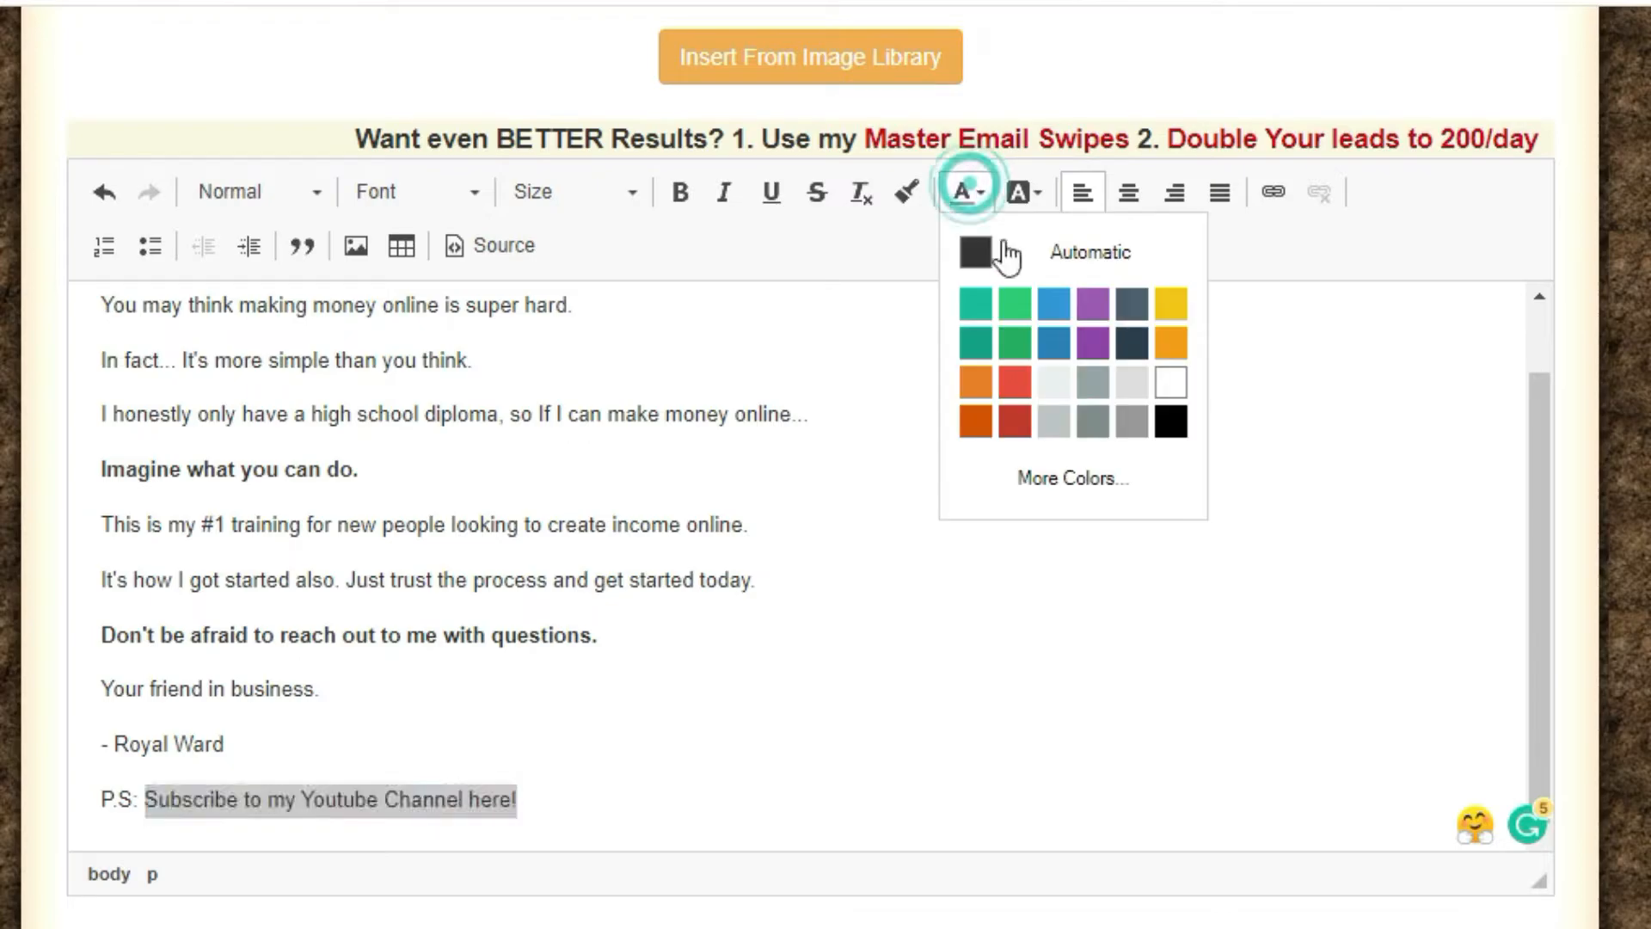
{"action": "left_click", "coordinate": [1055, 297]}
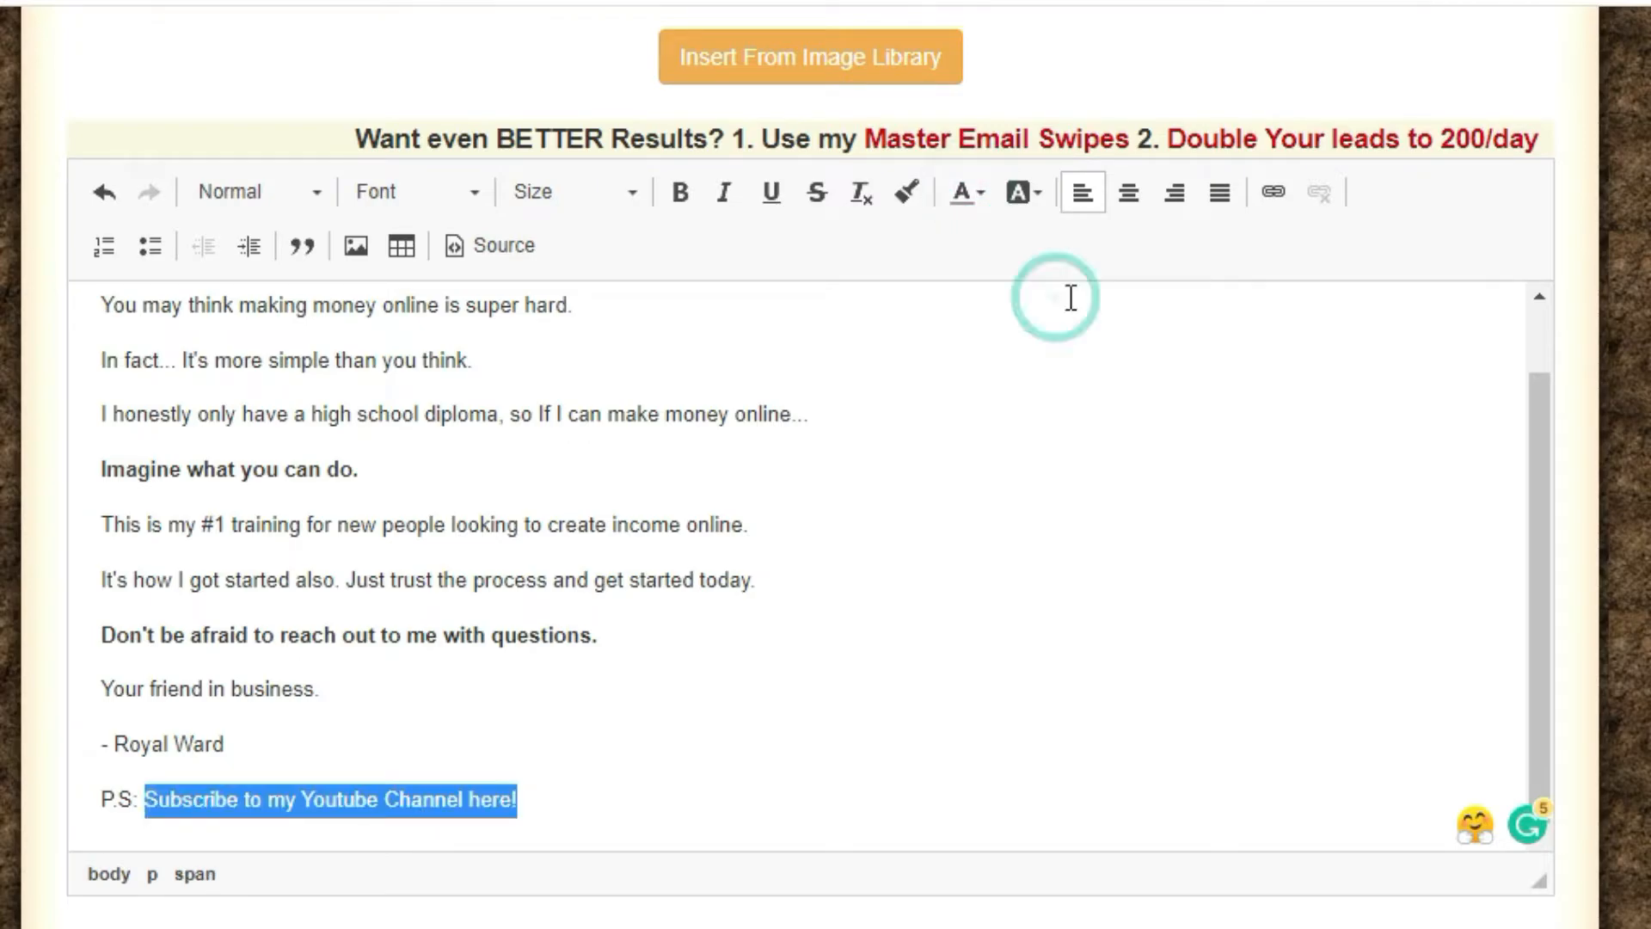
{"action": "left_click", "coordinate": [1268, 196]}
{"action": "left_click", "coordinate": [834, 639]}
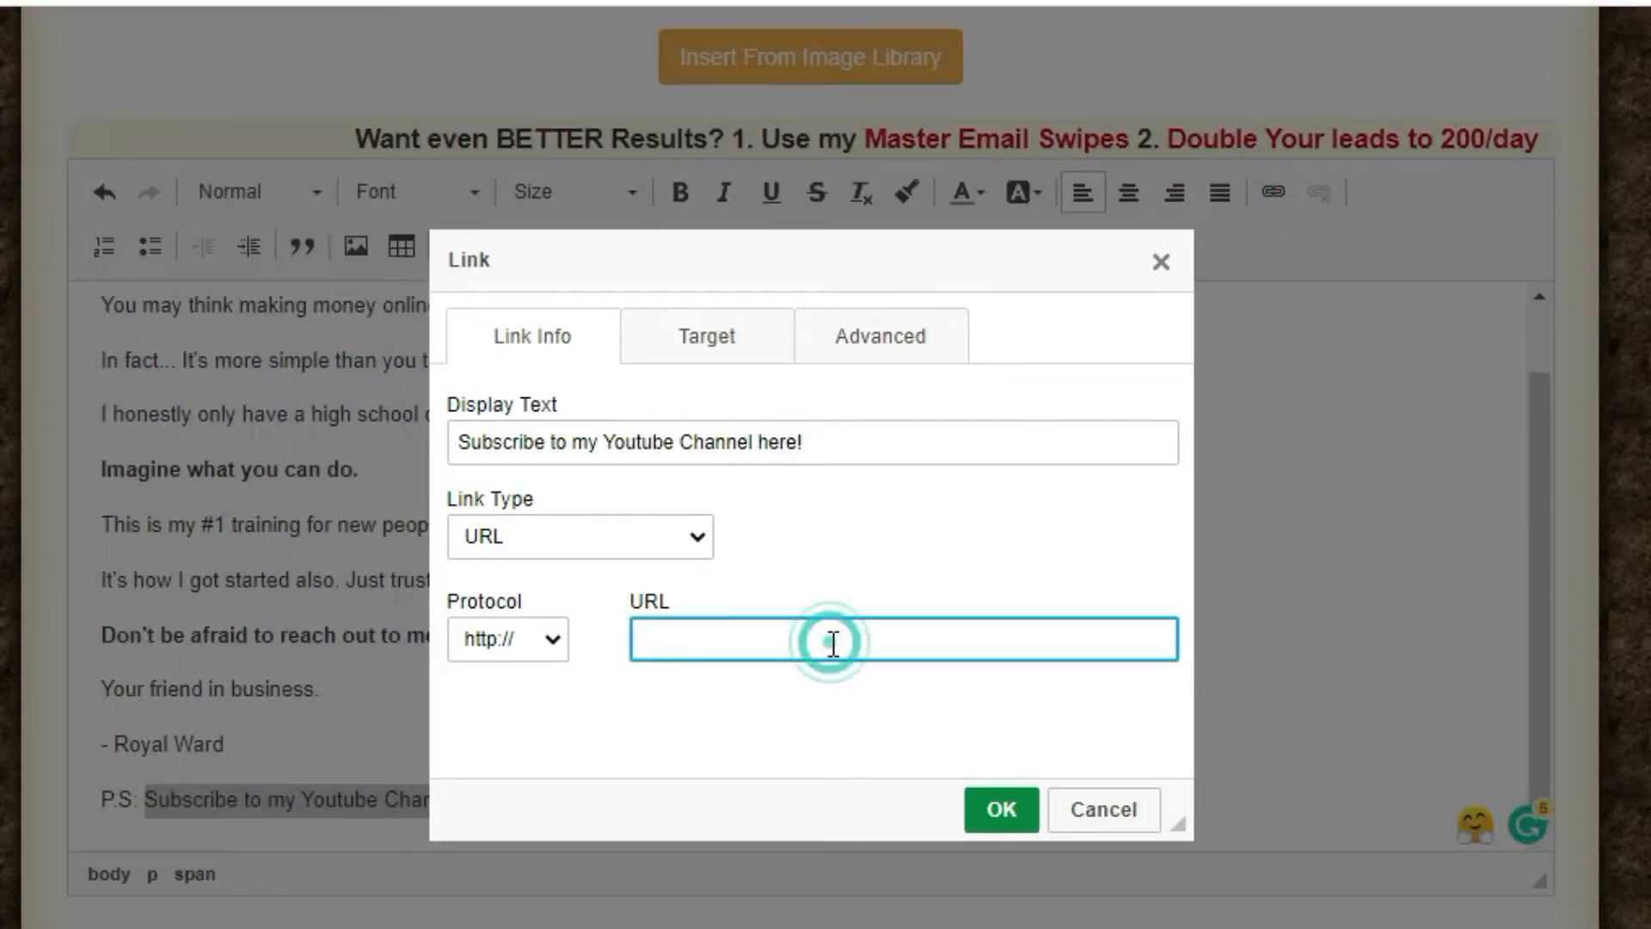
{"action": "type", "text": "youtubeinvite.gr8.com"}
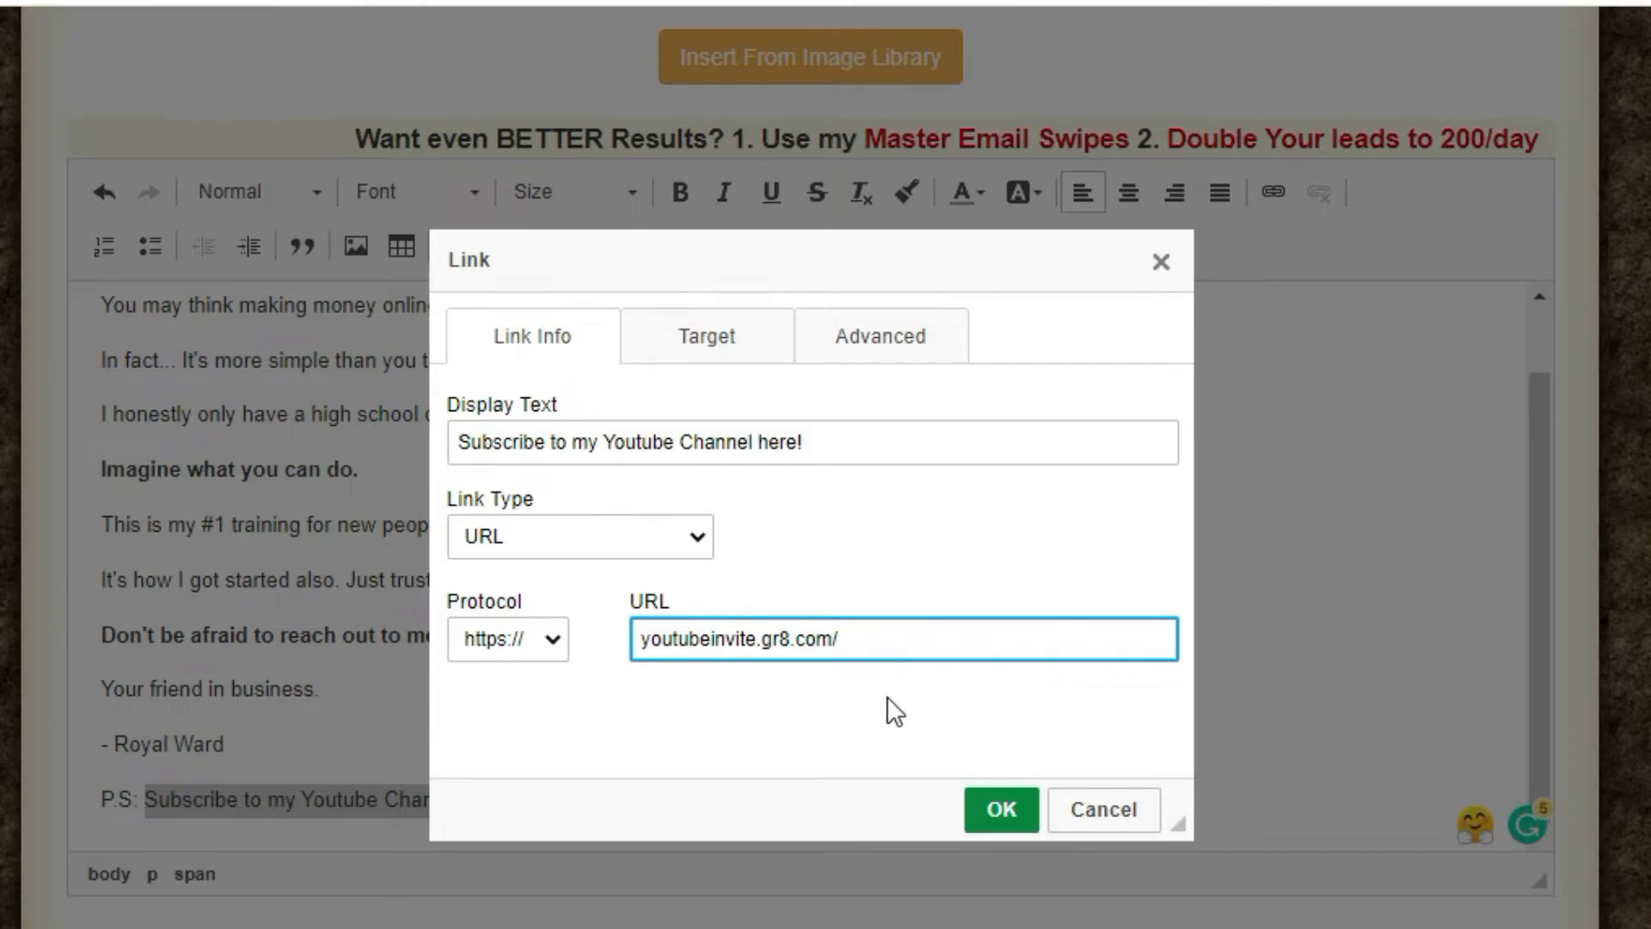
{"action": "left_click", "coordinate": [997, 806]}
{"action": "left_click", "coordinate": [998, 800]}
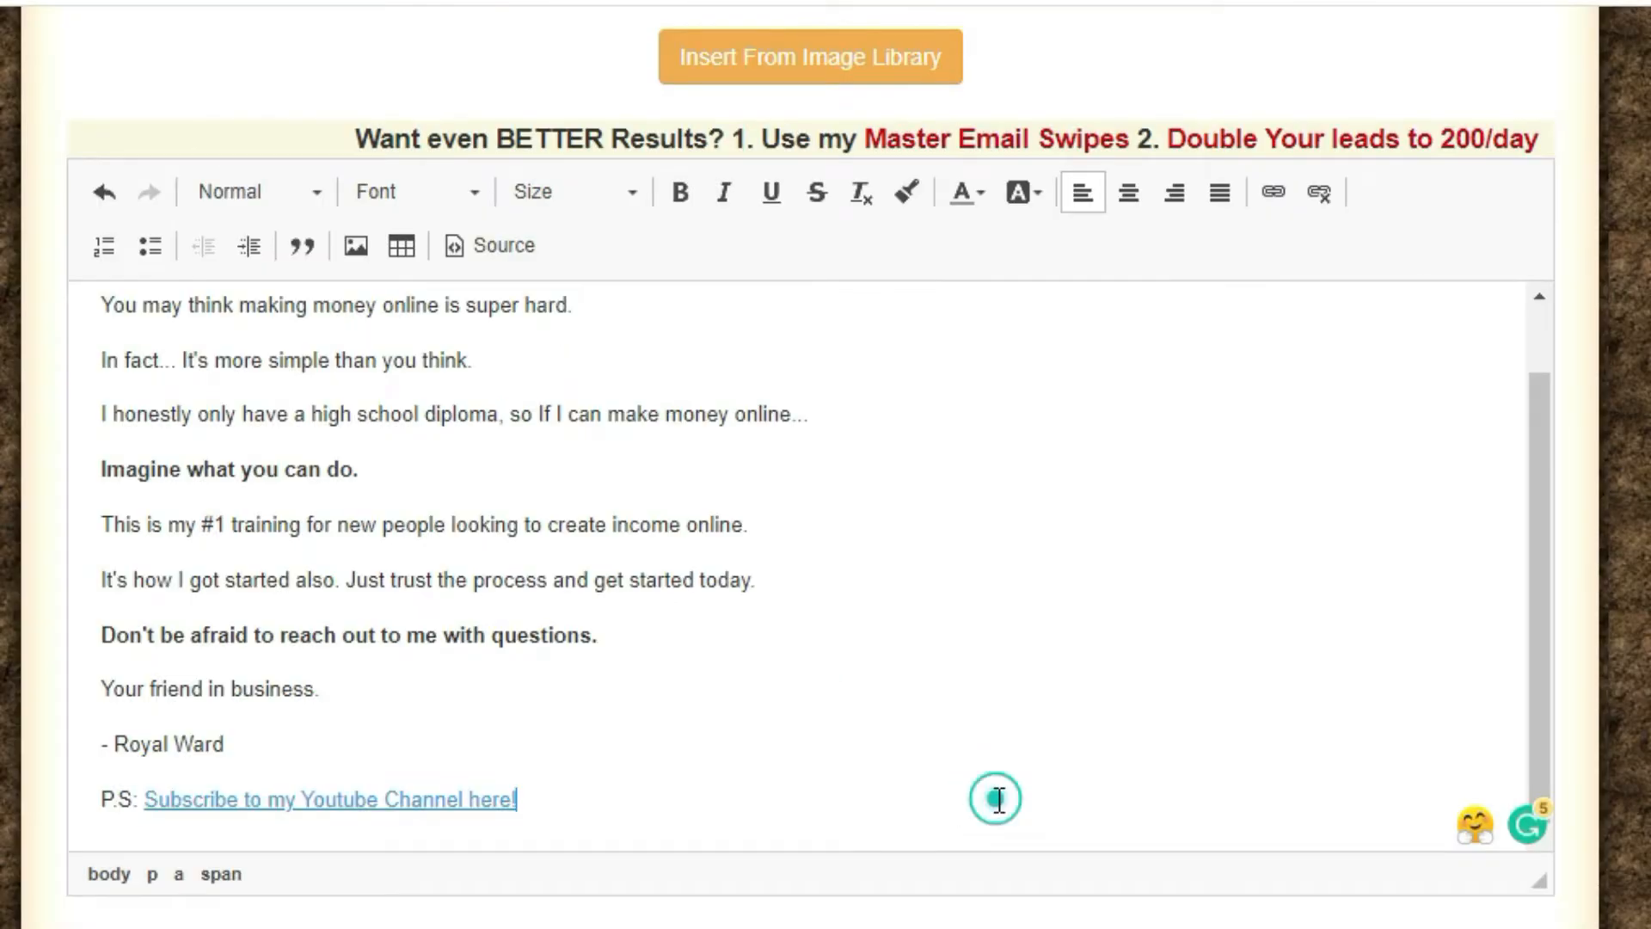
Step: Make the entire P.S. line bold, including its linked text
{"action": "left_click_drag", "start_coordinate": [543, 814], "coordinate": [100, 800]}
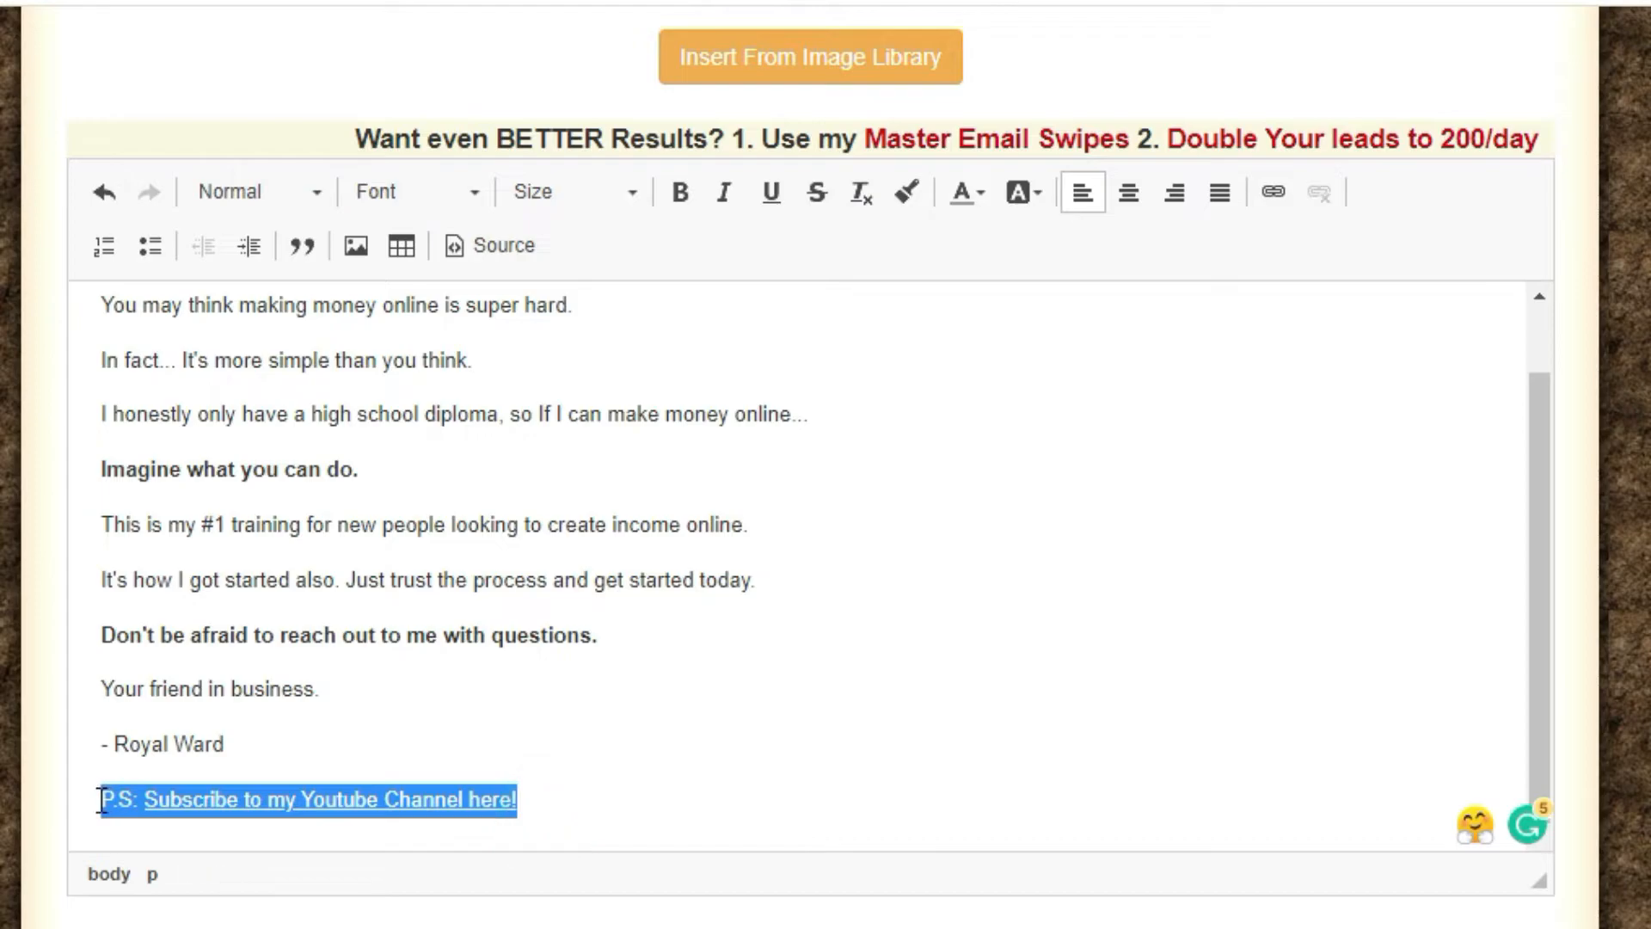
{"action": "left_click", "coordinate": [678, 193]}
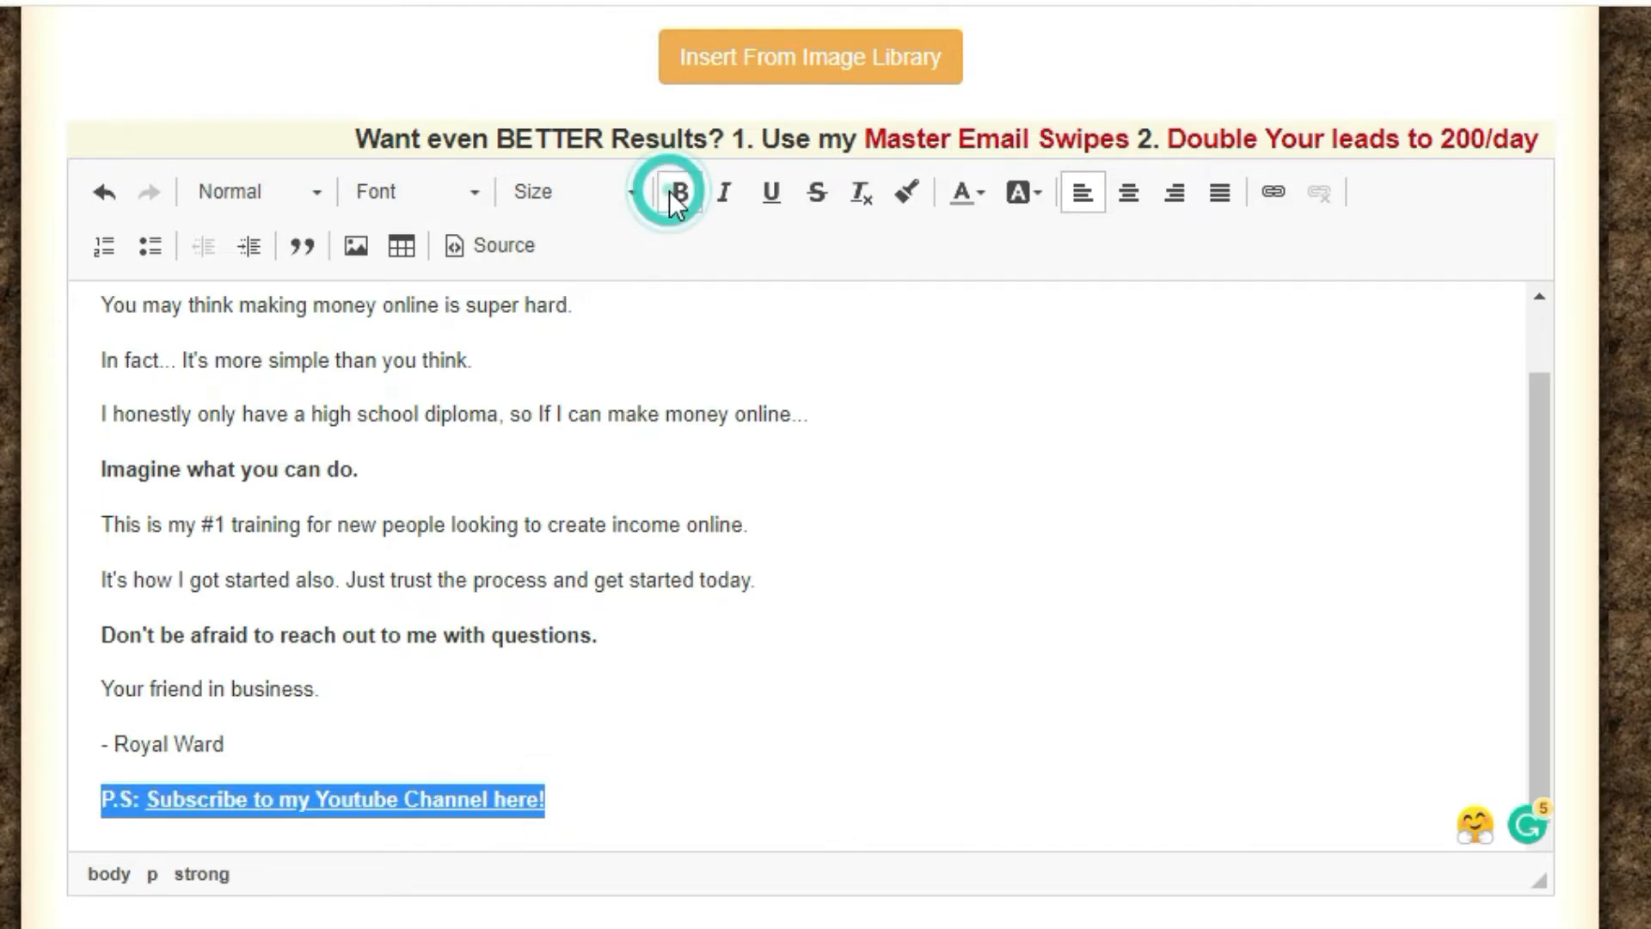
Step: Add ">> Click Here Now!" in bold after "Imagine what you can do."
{"action": "left_click", "coordinate": [395, 463]}
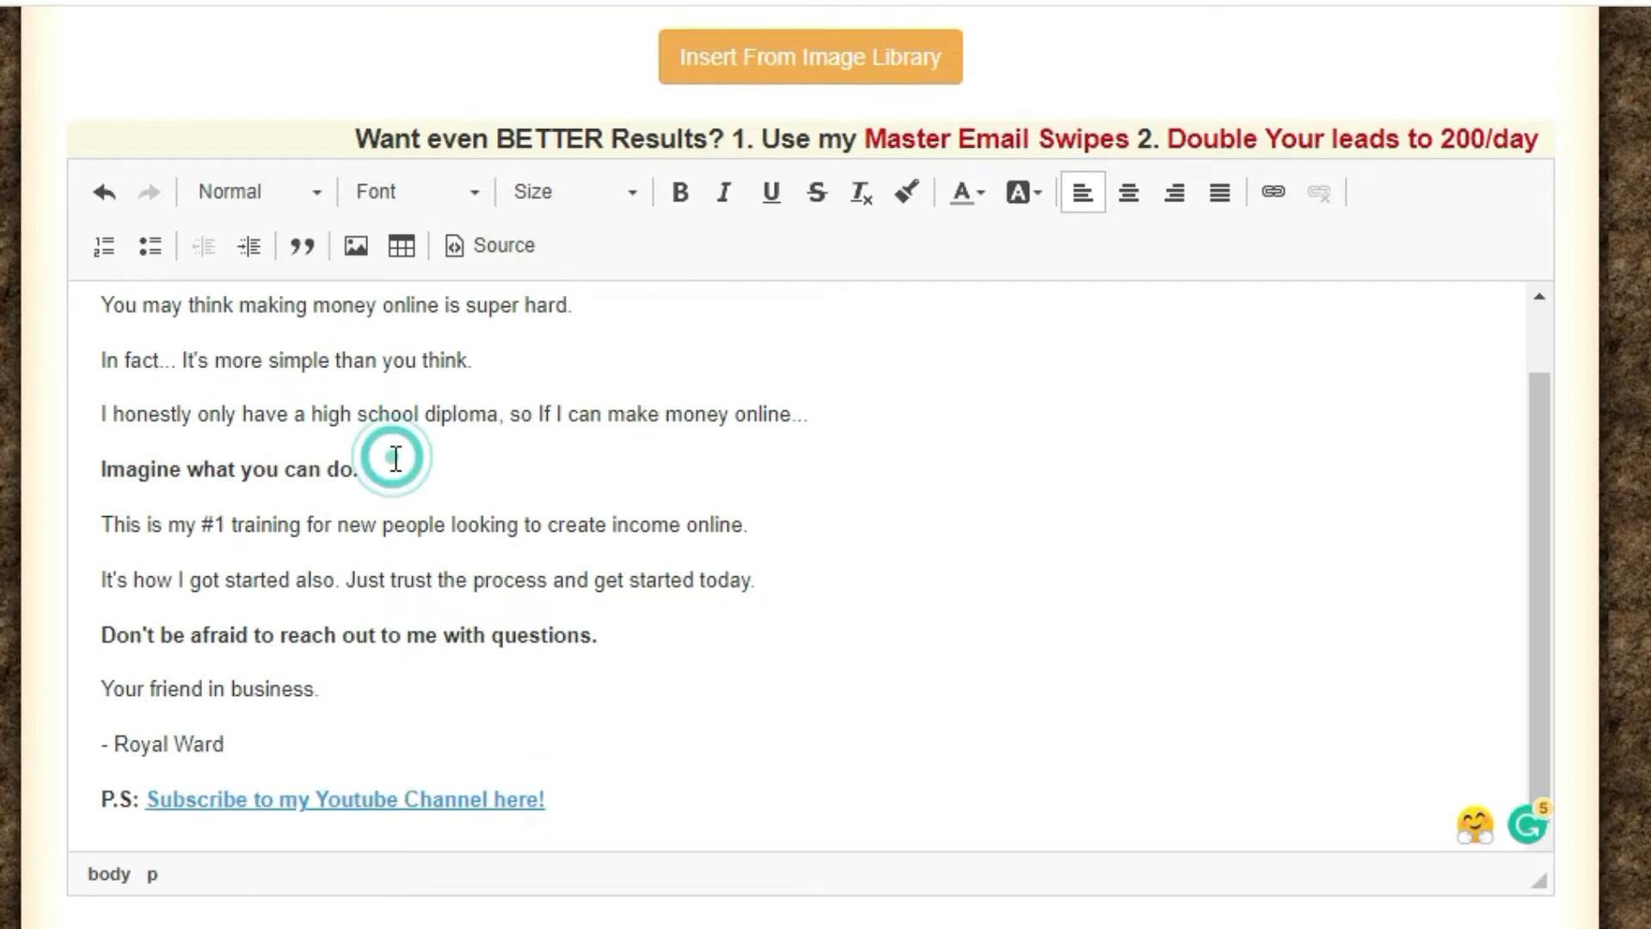
{"action": "type", "text": "Cli"}
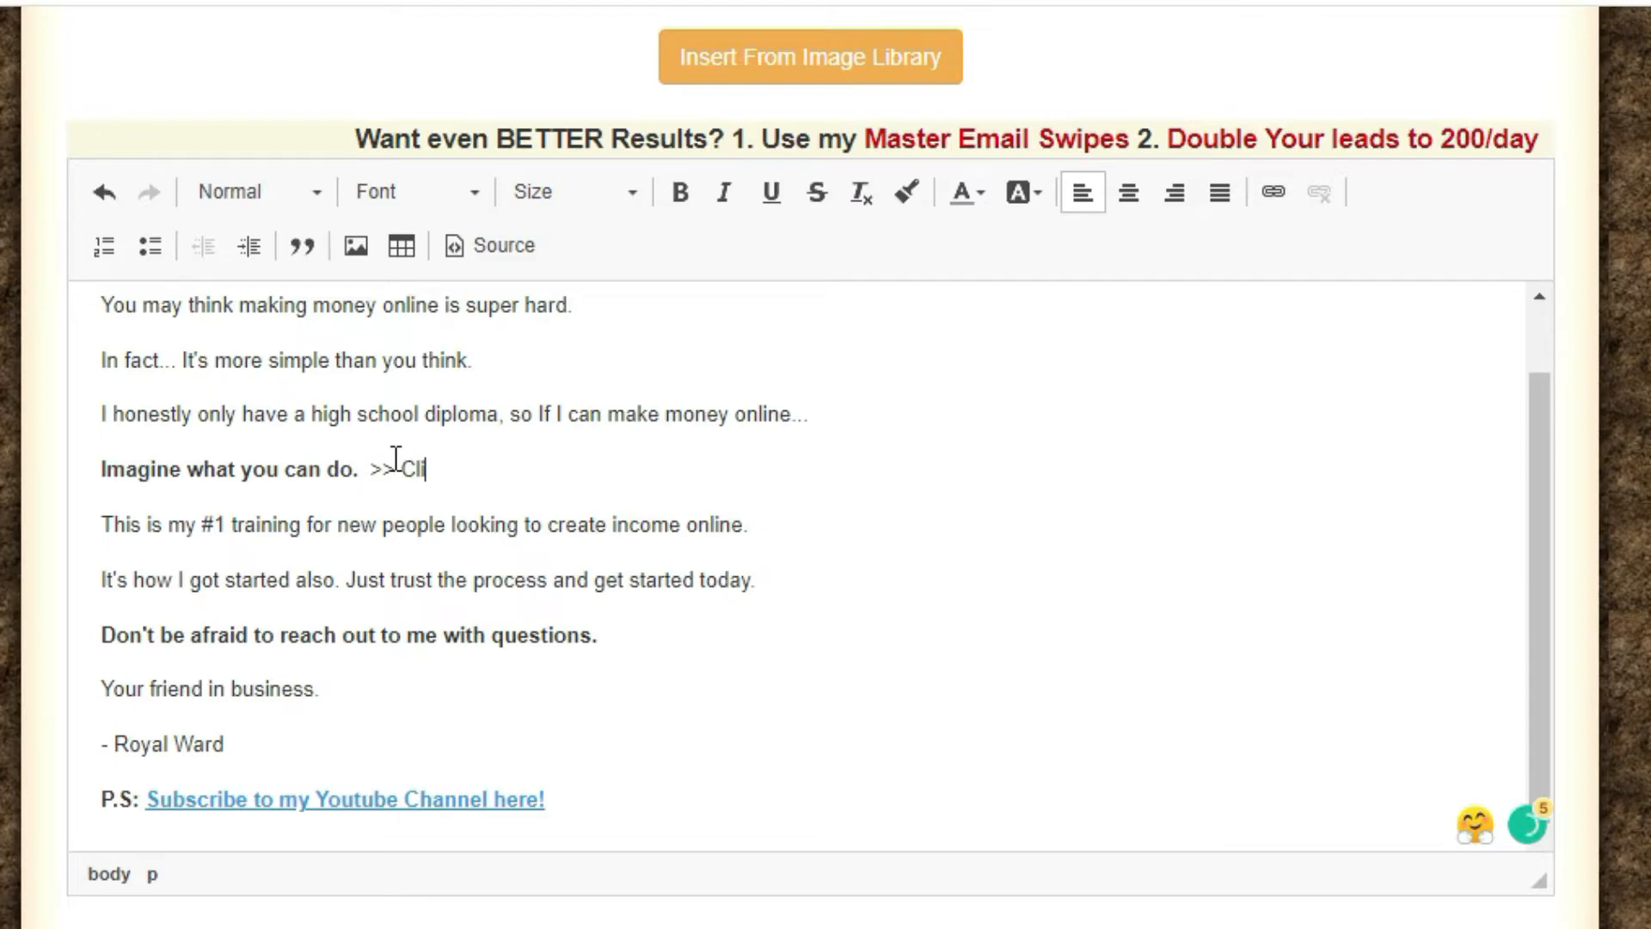
{"action": "type", "text": "ck Here Now!"}
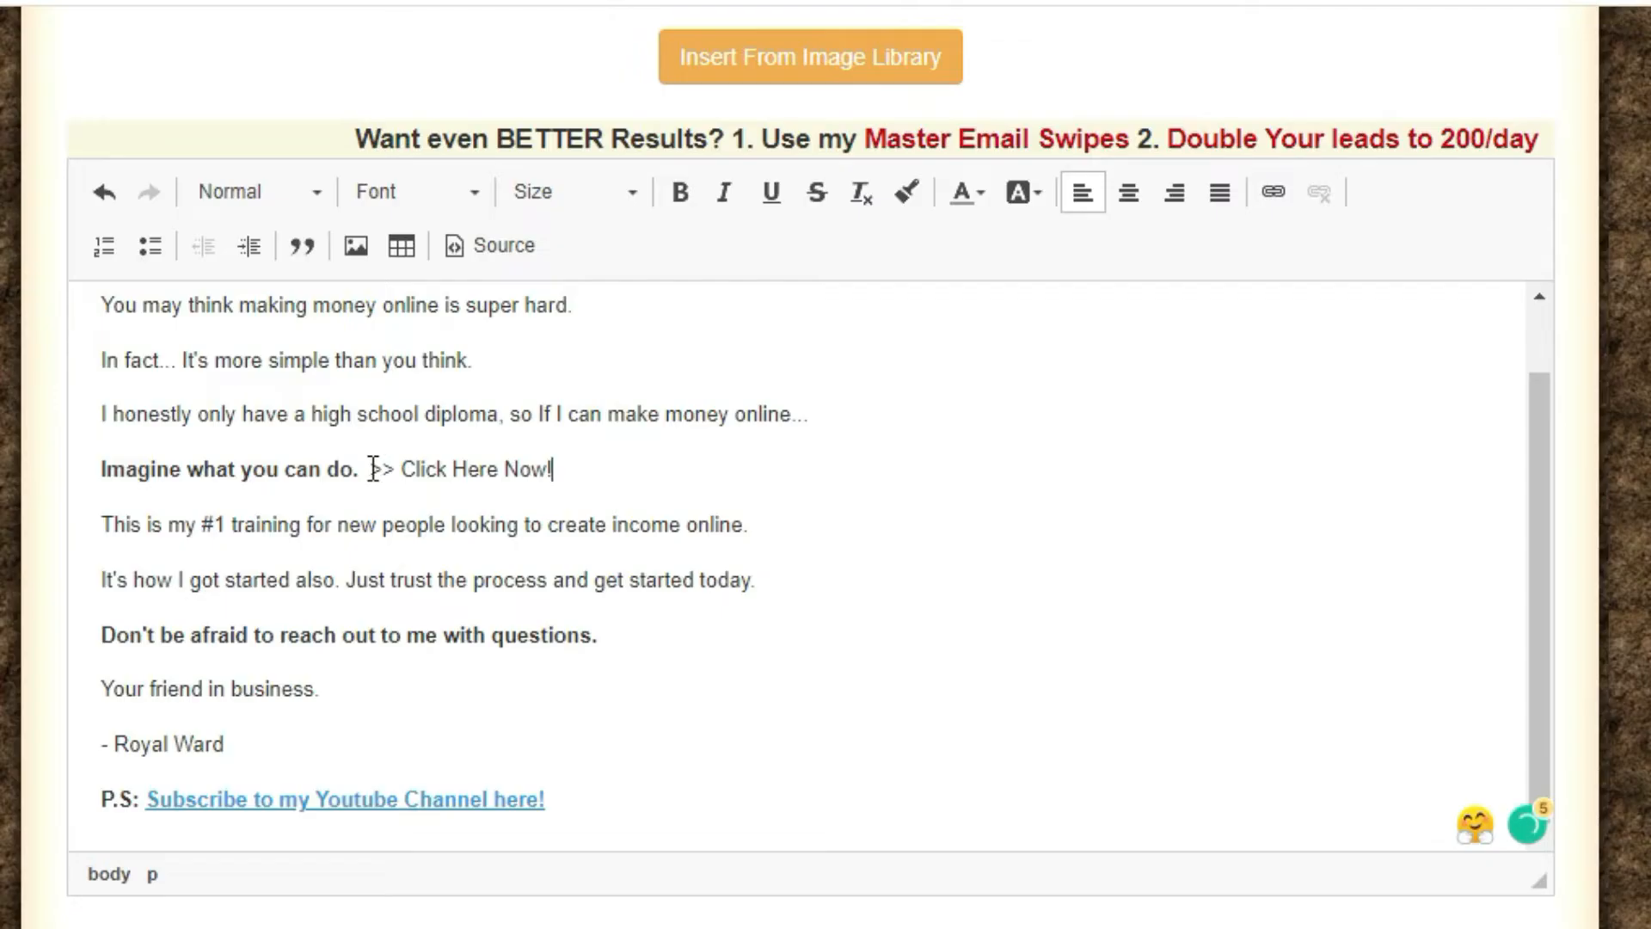
{"action": "left_click_drag", "start_coordinate": [370, 469], "coordinate": [720, 461]}
{"action": "left_click", "coordinate": [680, 192]}
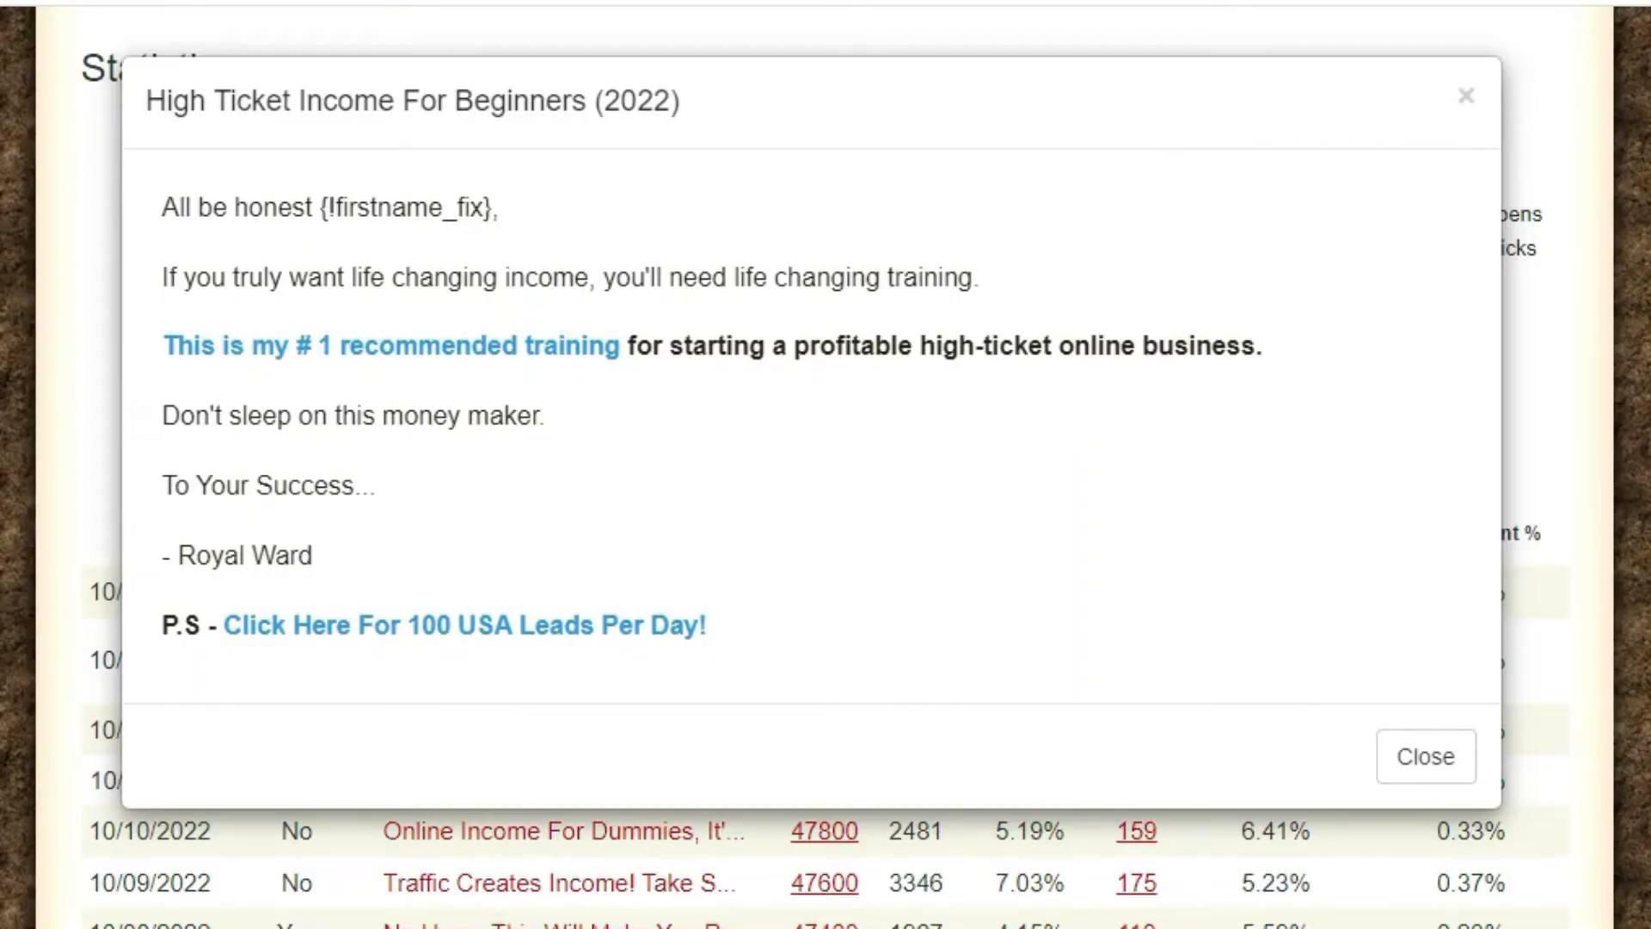
Step: Color "Click Here Now!" blue and link it to the #1 recommended training address copied from the earlier high-ticket email
{"action": "right_click", "coordinate": [590, 342]}
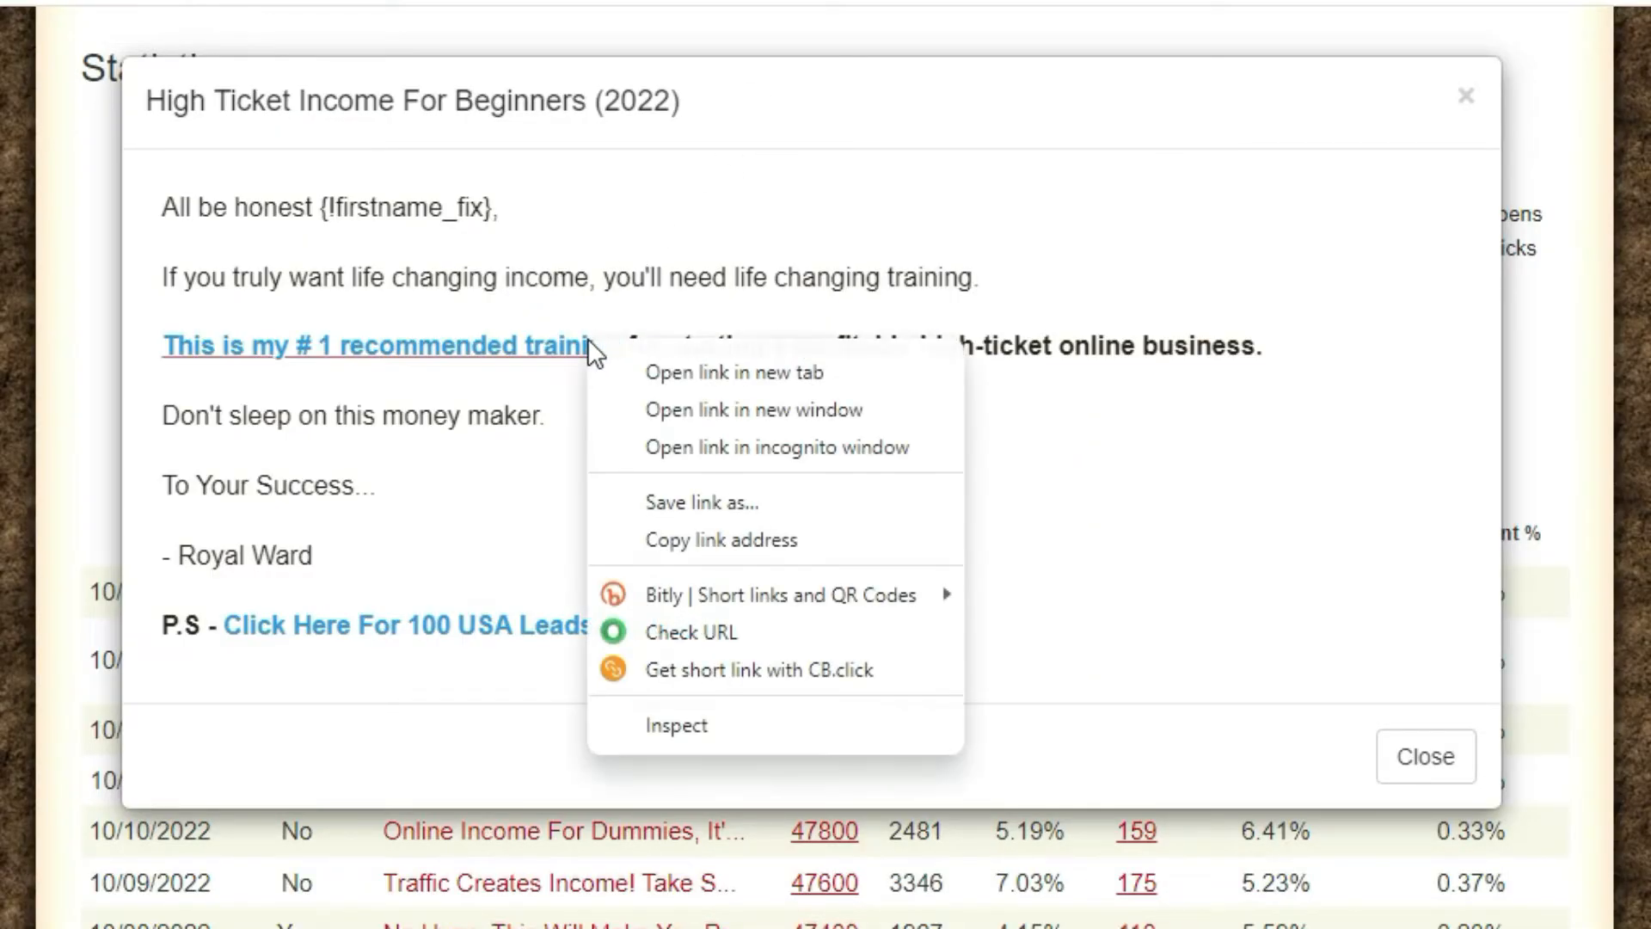
{"action": "left_click", "coordinate": [704, 540]}
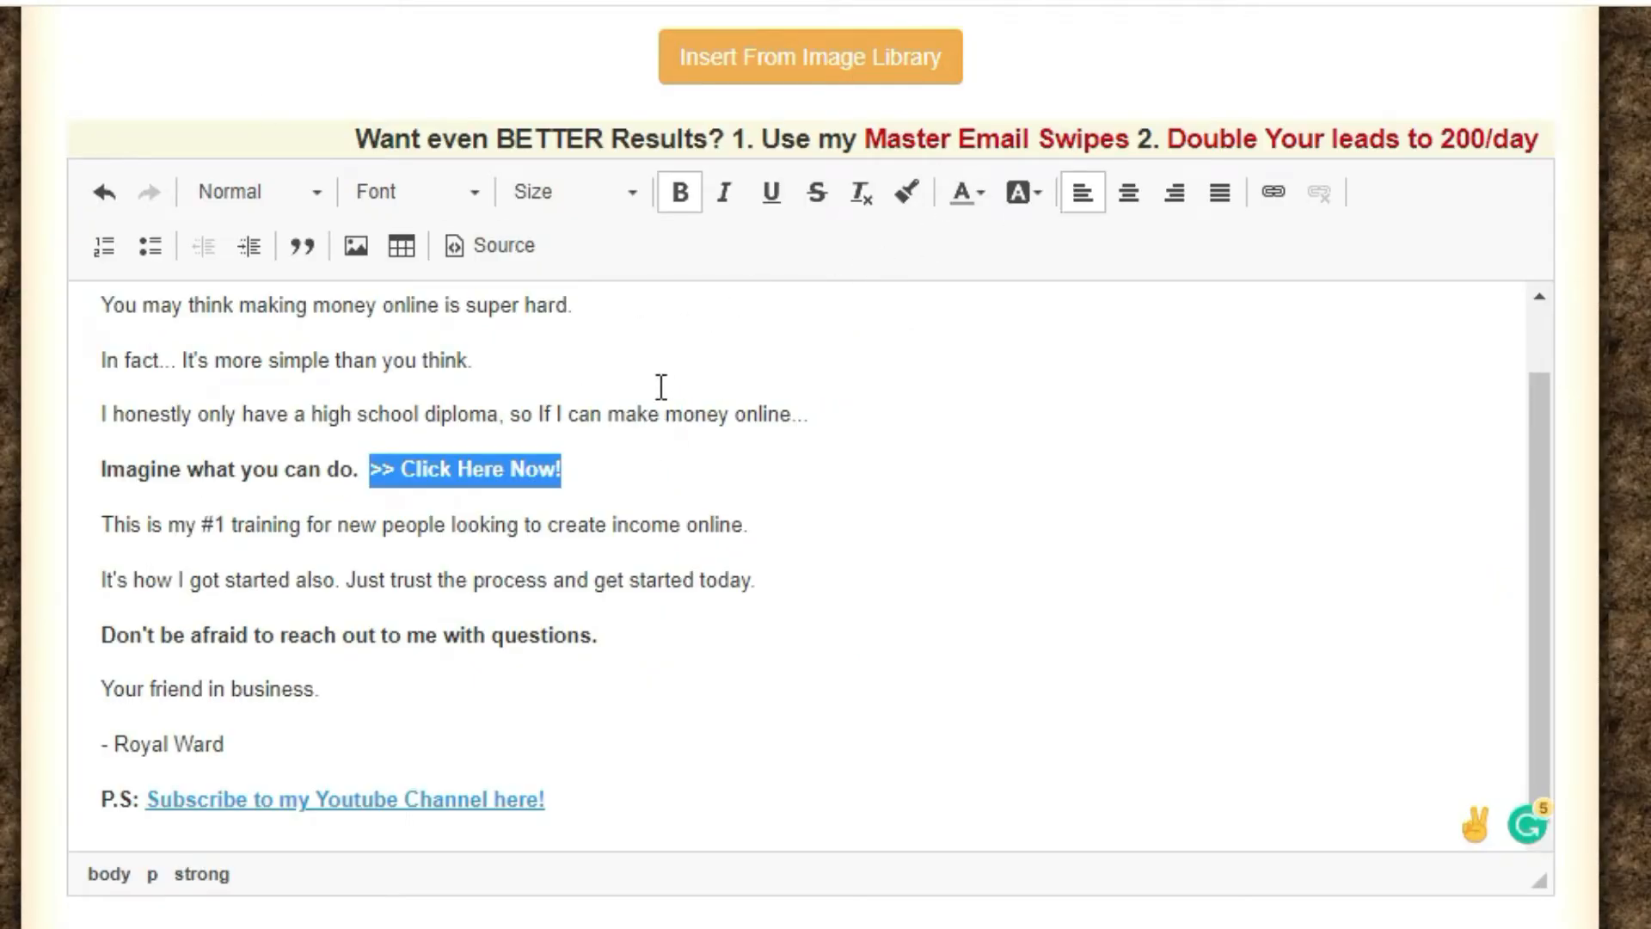
{"action": "left_click", "coordinate": [658, 479]}
{"action": "left_click_drag", "start_coordinate": [579, 471], "coordinate": [400, 472]}
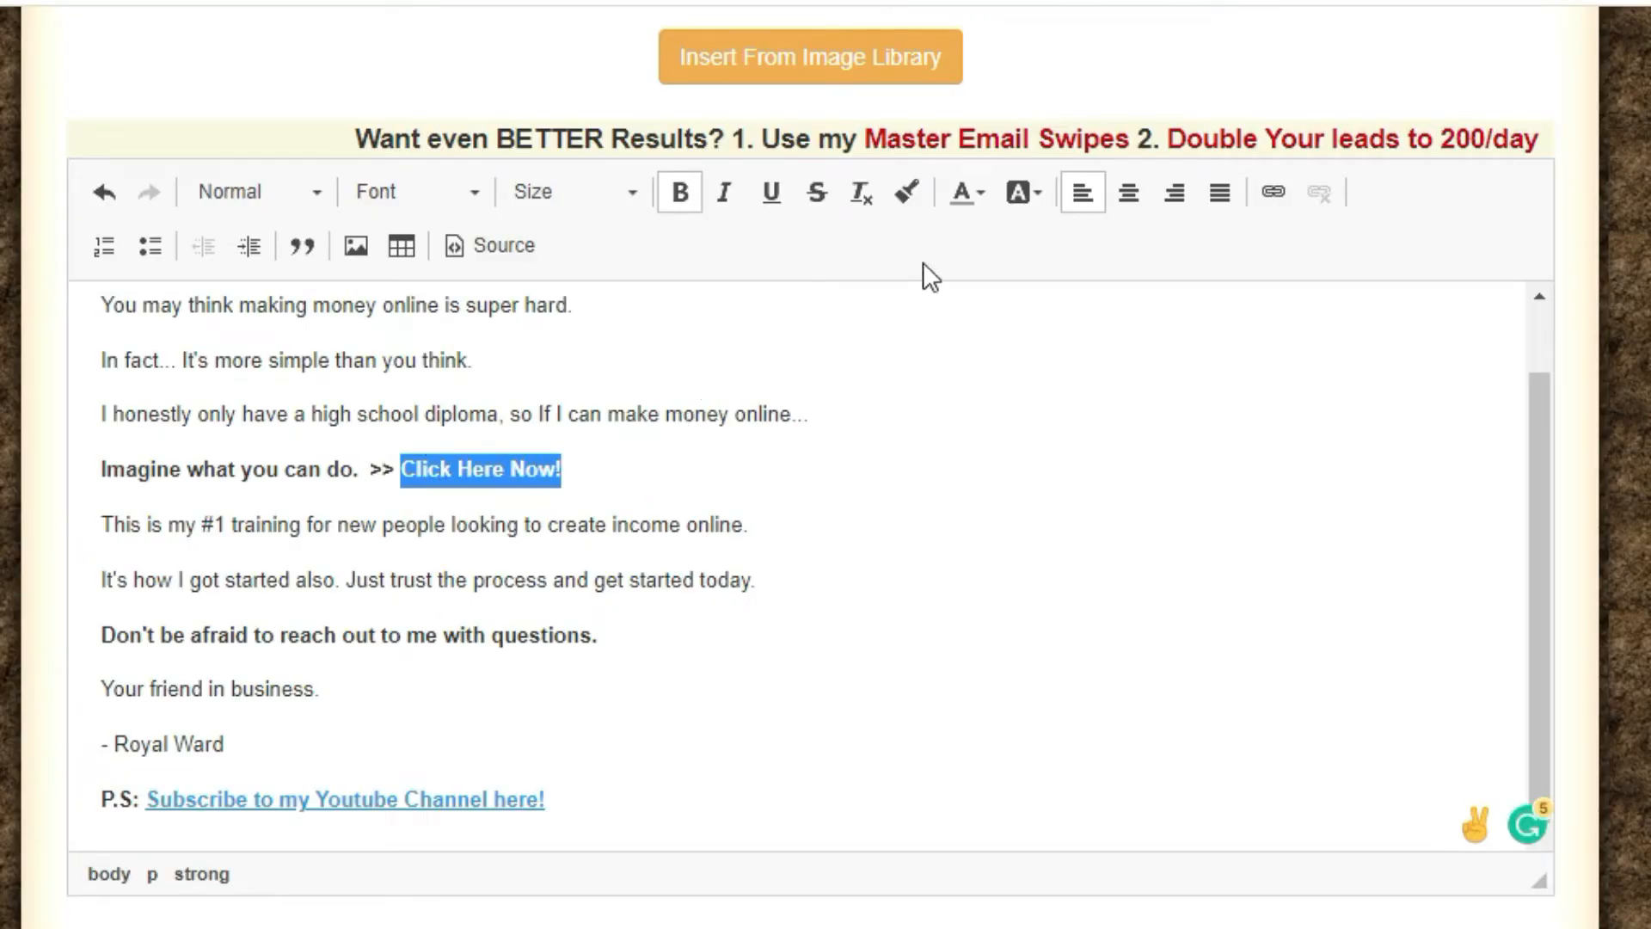
{"action": "left_click", "coordinate": [981, 194]}
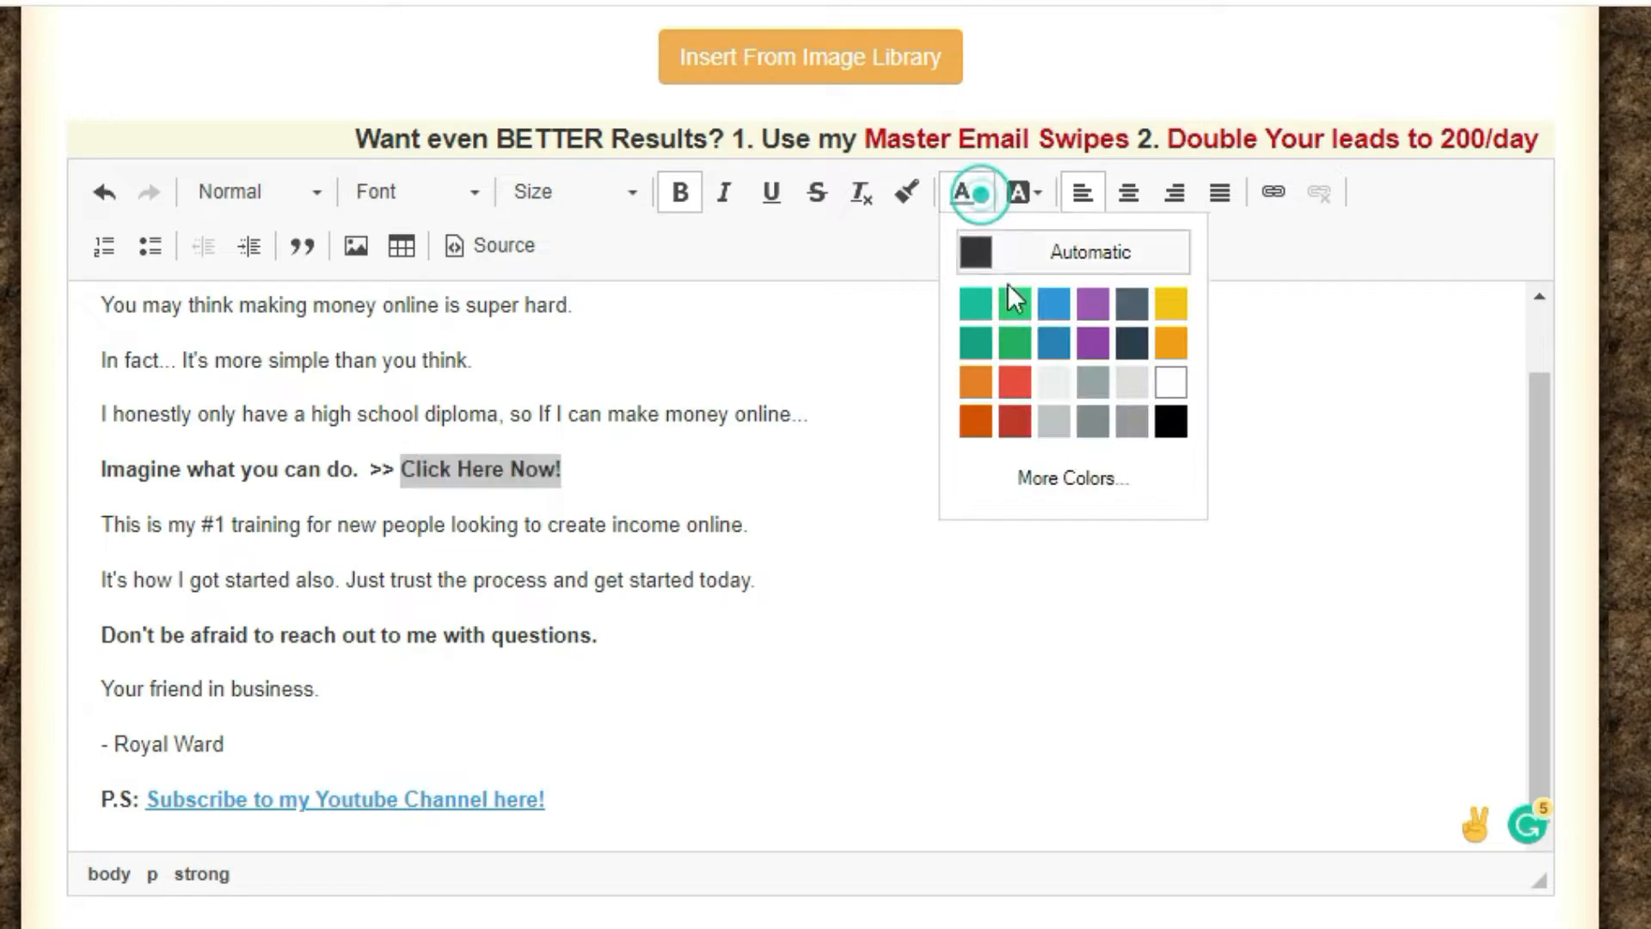
{"action": "left_click", "coordinate": [1054, 305]}
{"action": "left_click", "coordinate": [1273, 194]}
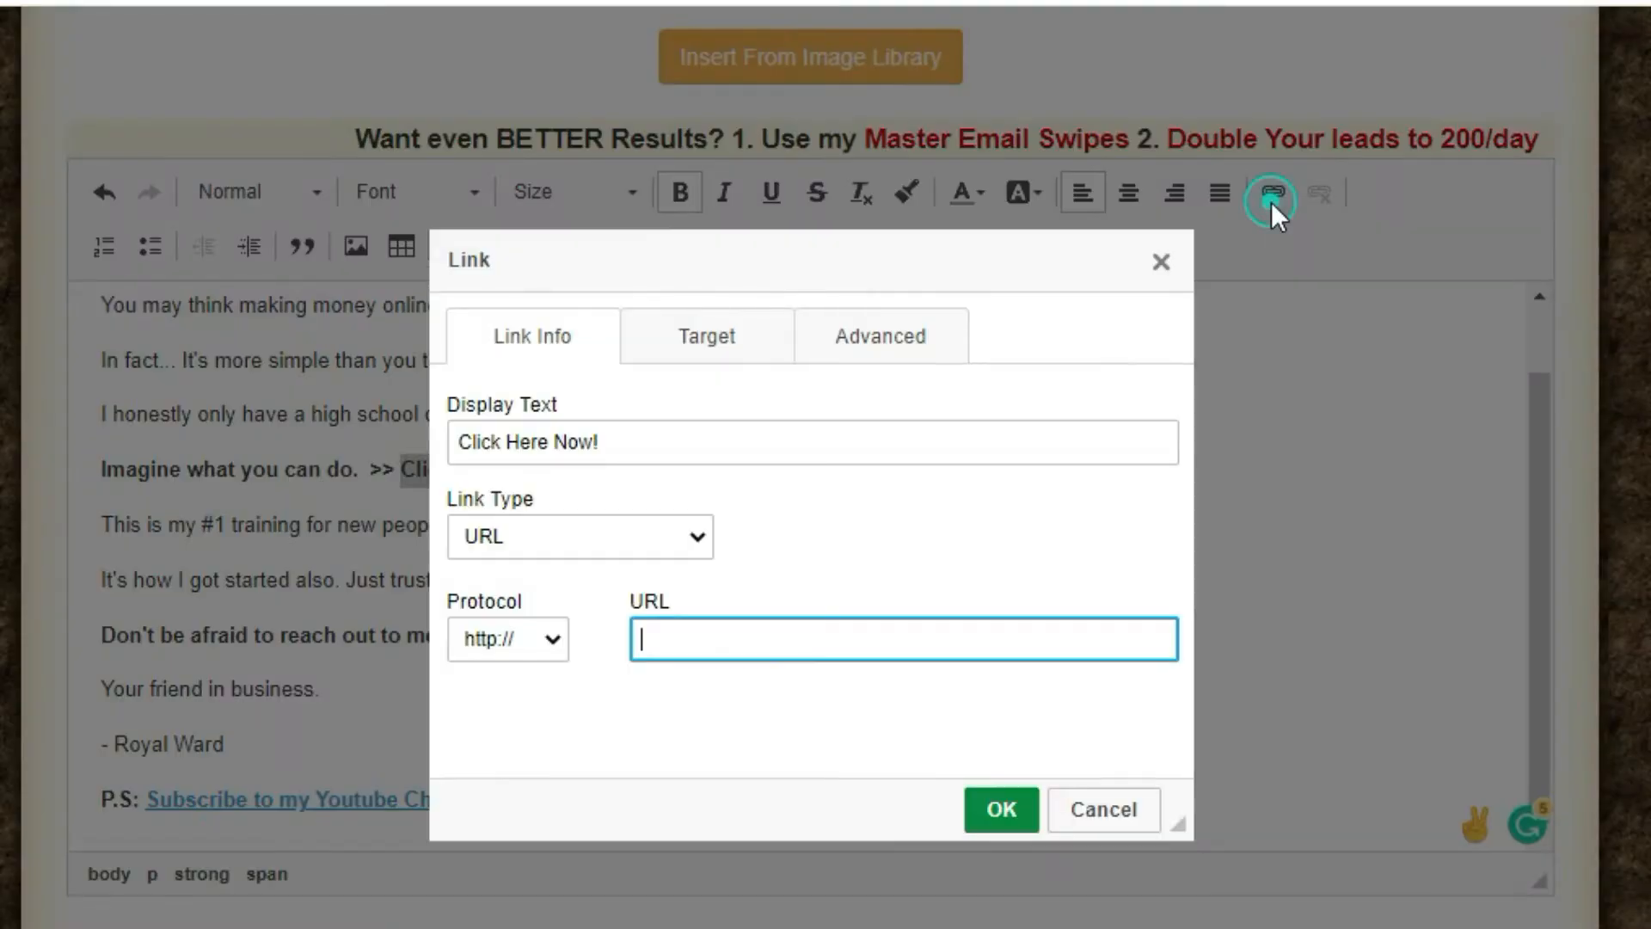
{"action": "left_click", "coordinate": [914, 637]}
{"action": "key", "text": "ctrl+v"}
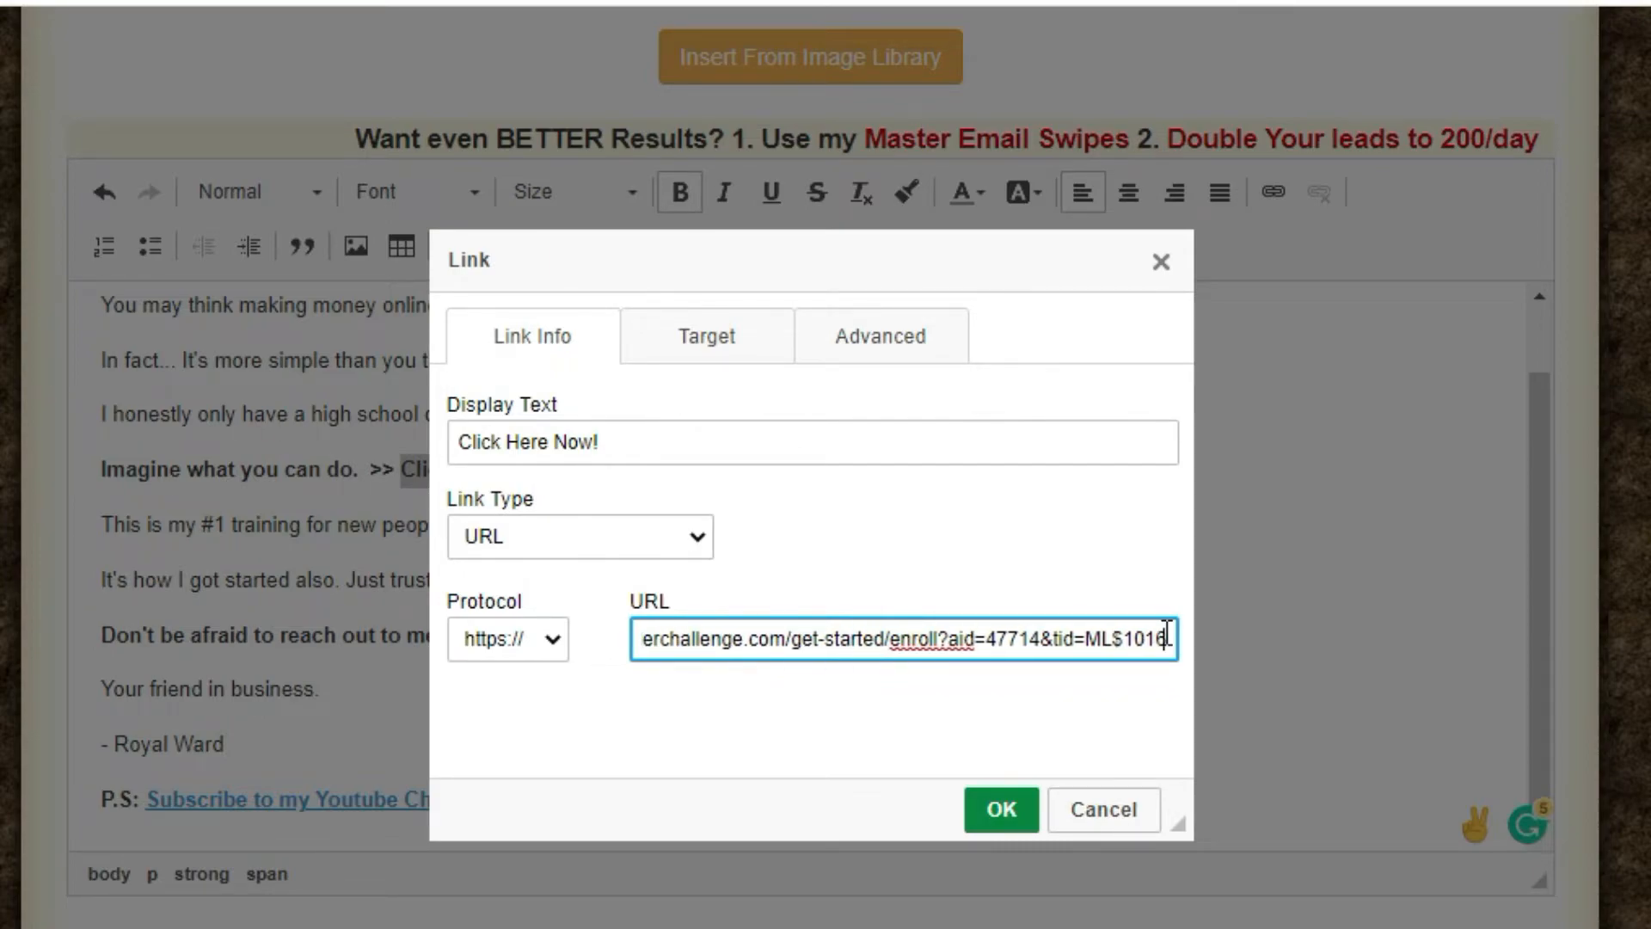
{"action": "left_click", "coordinate": [994, 813]}
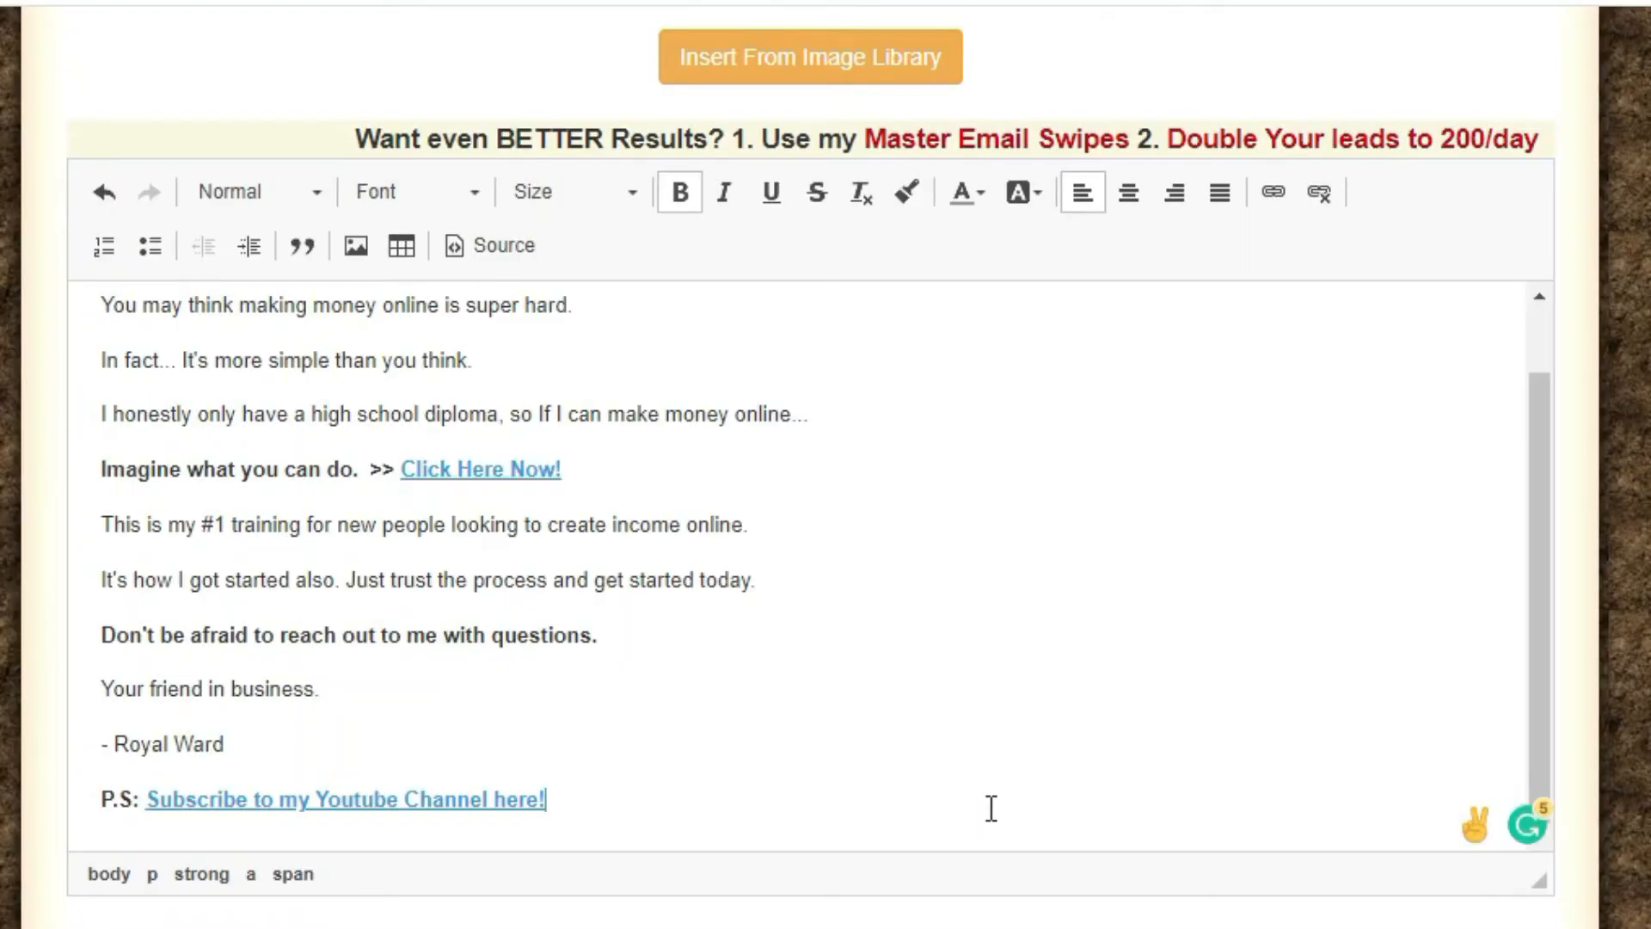
Step: Preview the finished email and test its "Click Here Now!" link
{"action": "left_click", "coordinate": [1358, 927]}
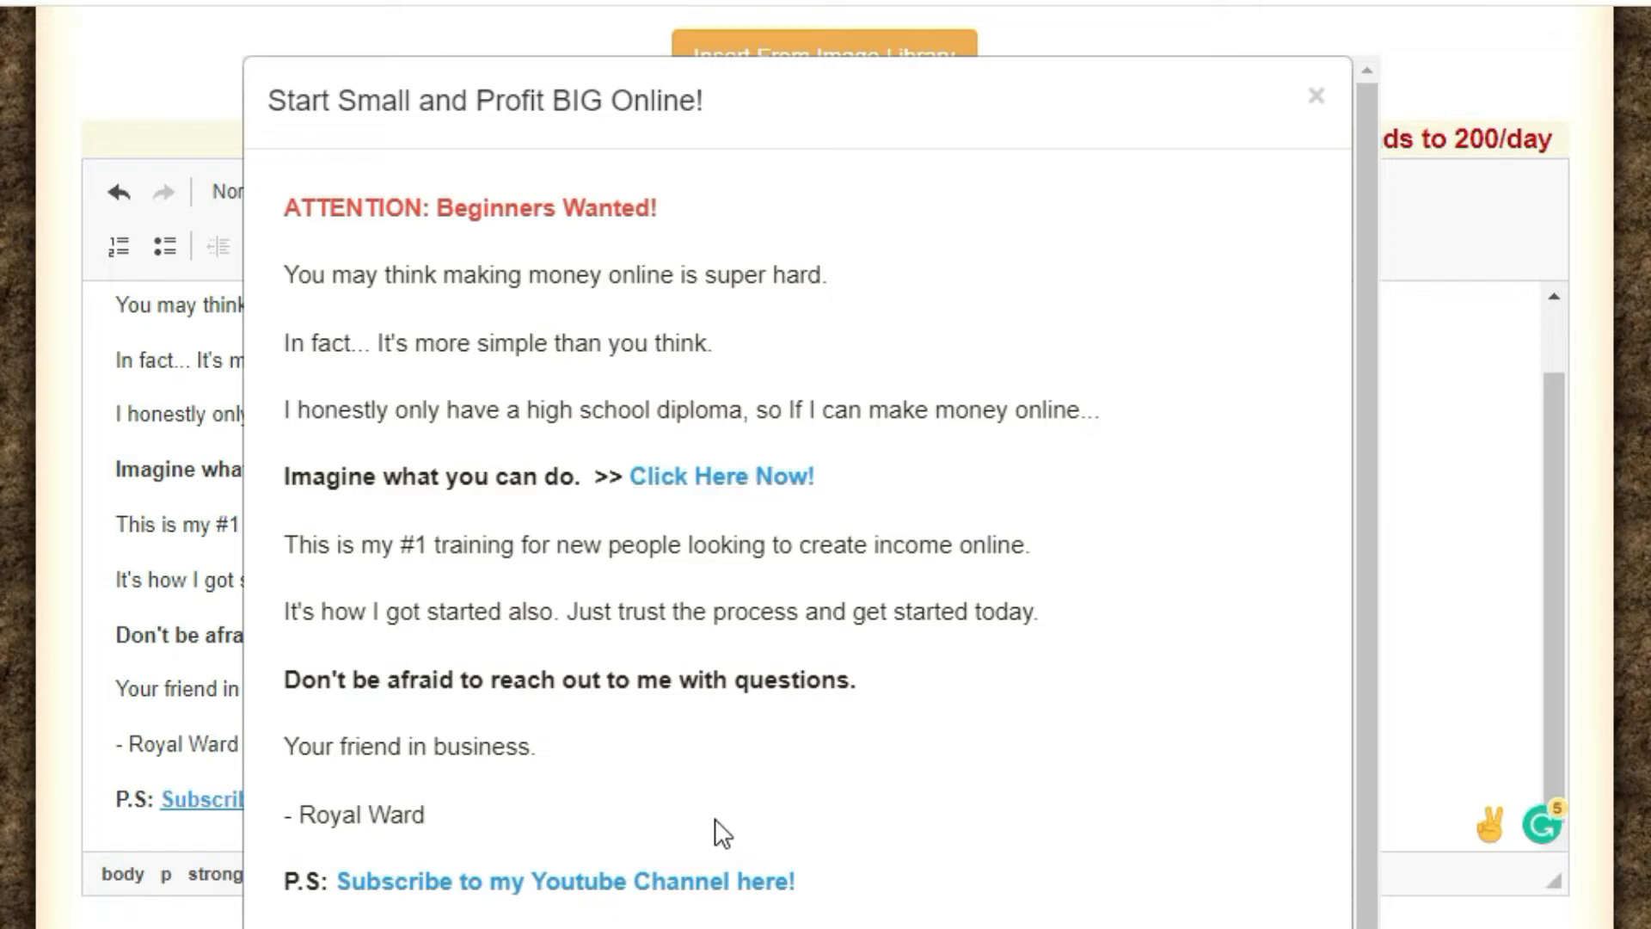
{"action": "left_click", "coordinate": [751, 474]}
{"action": "left_click", "coordinate": [1275, 926]}
Step: Capitalize "PROFIT" in the email subject so it reads "Start Small and PROFIT BIG Online!"
{"action": "scroll", "coordinate": [811, 465], "scroll_direction": "up", "scroll_amount": 5}
{"action": "scroll", "coordinate": [825, 465], "scroll_direction": "up", "scroll_amount": 15}
{"action": "scroll", "coordinate": [489, 172], "scroll_direction": "down", "scroll_amount": 4}
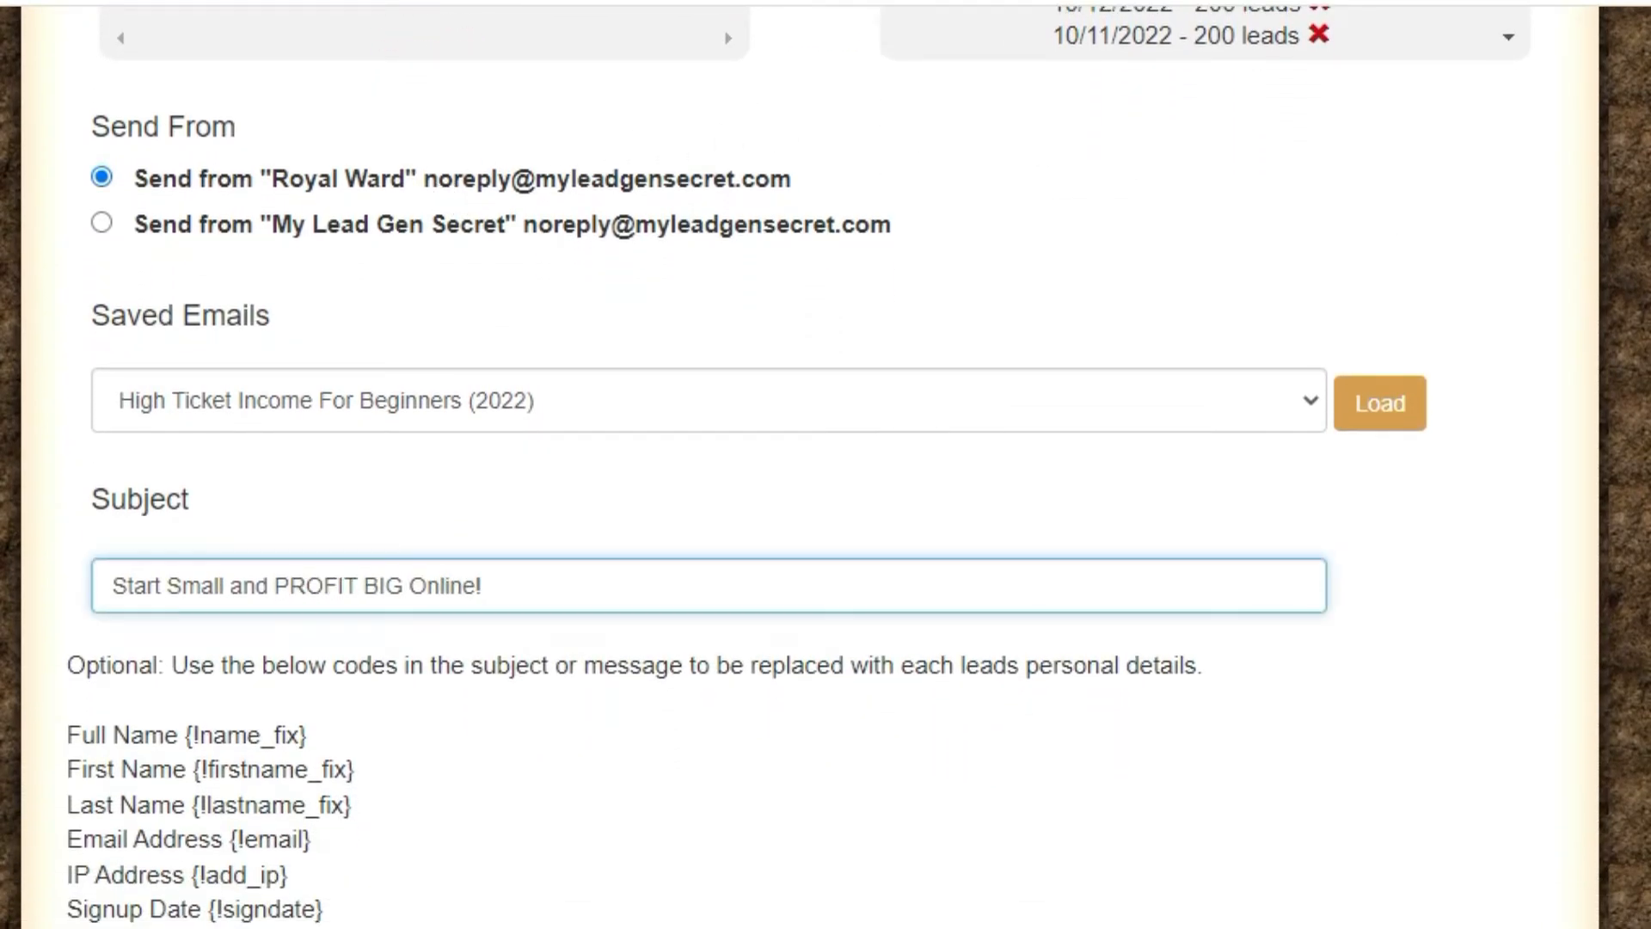
{"action": "scroll", "coordinate": [826, 464], "scroll_direction": "down", "scroll_amount": 3}
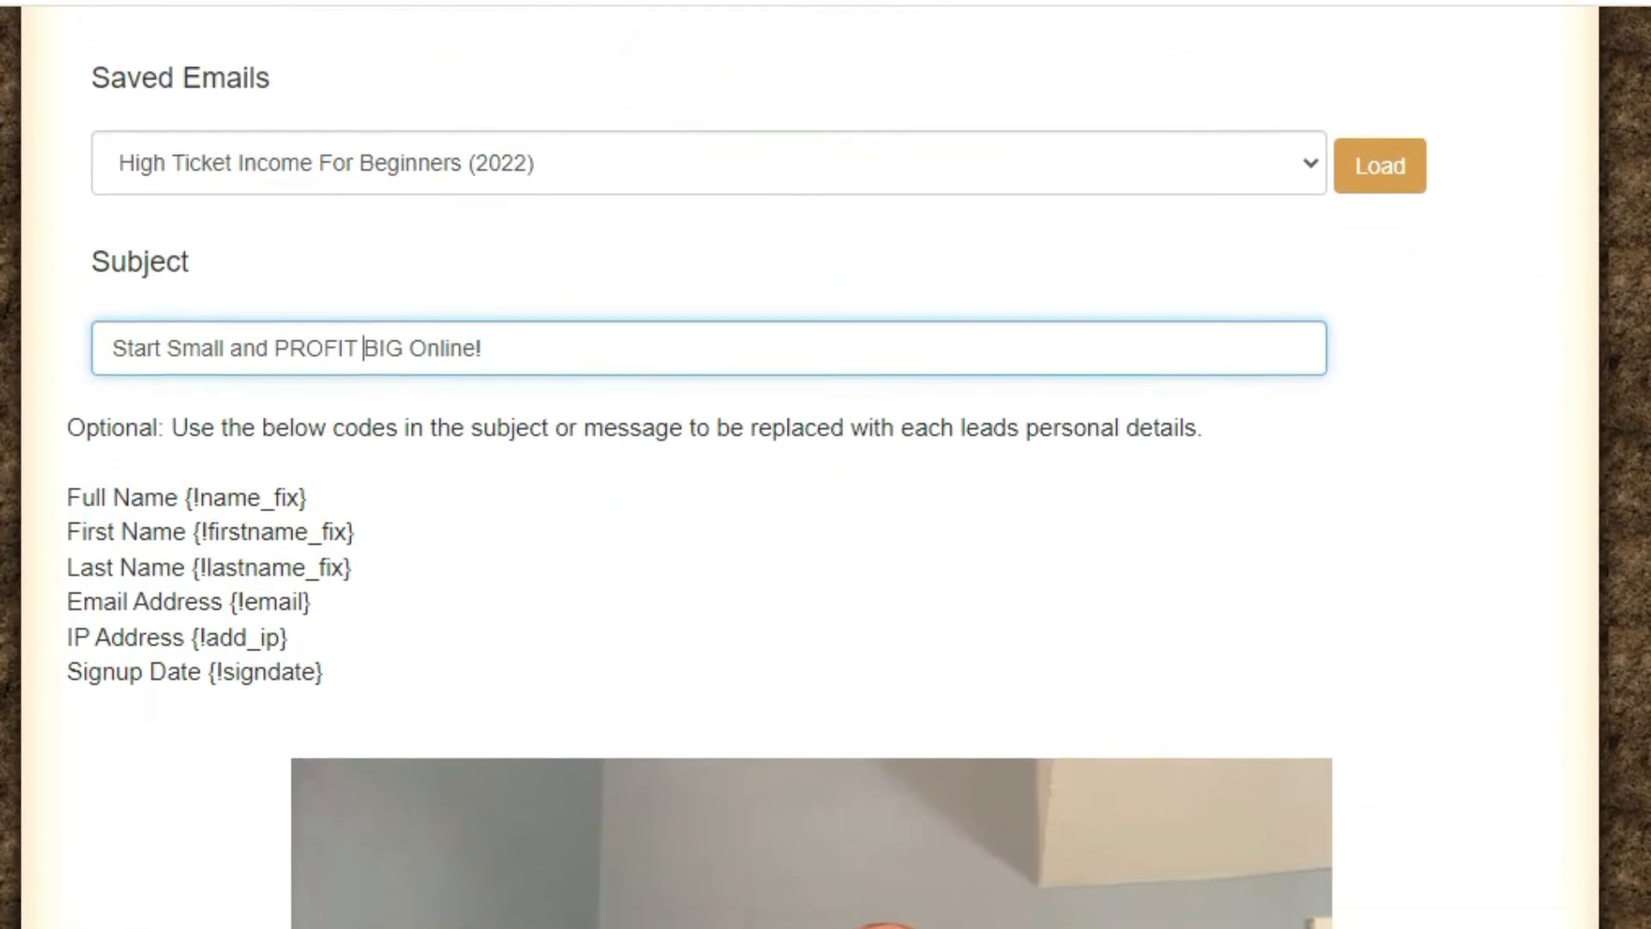
Step: Send the finished email and check the waiting time before the next mailing
{"action": "scroll", "coordinate": [825, 465], "scroll_direction": "down", "scroll_amount": 14}
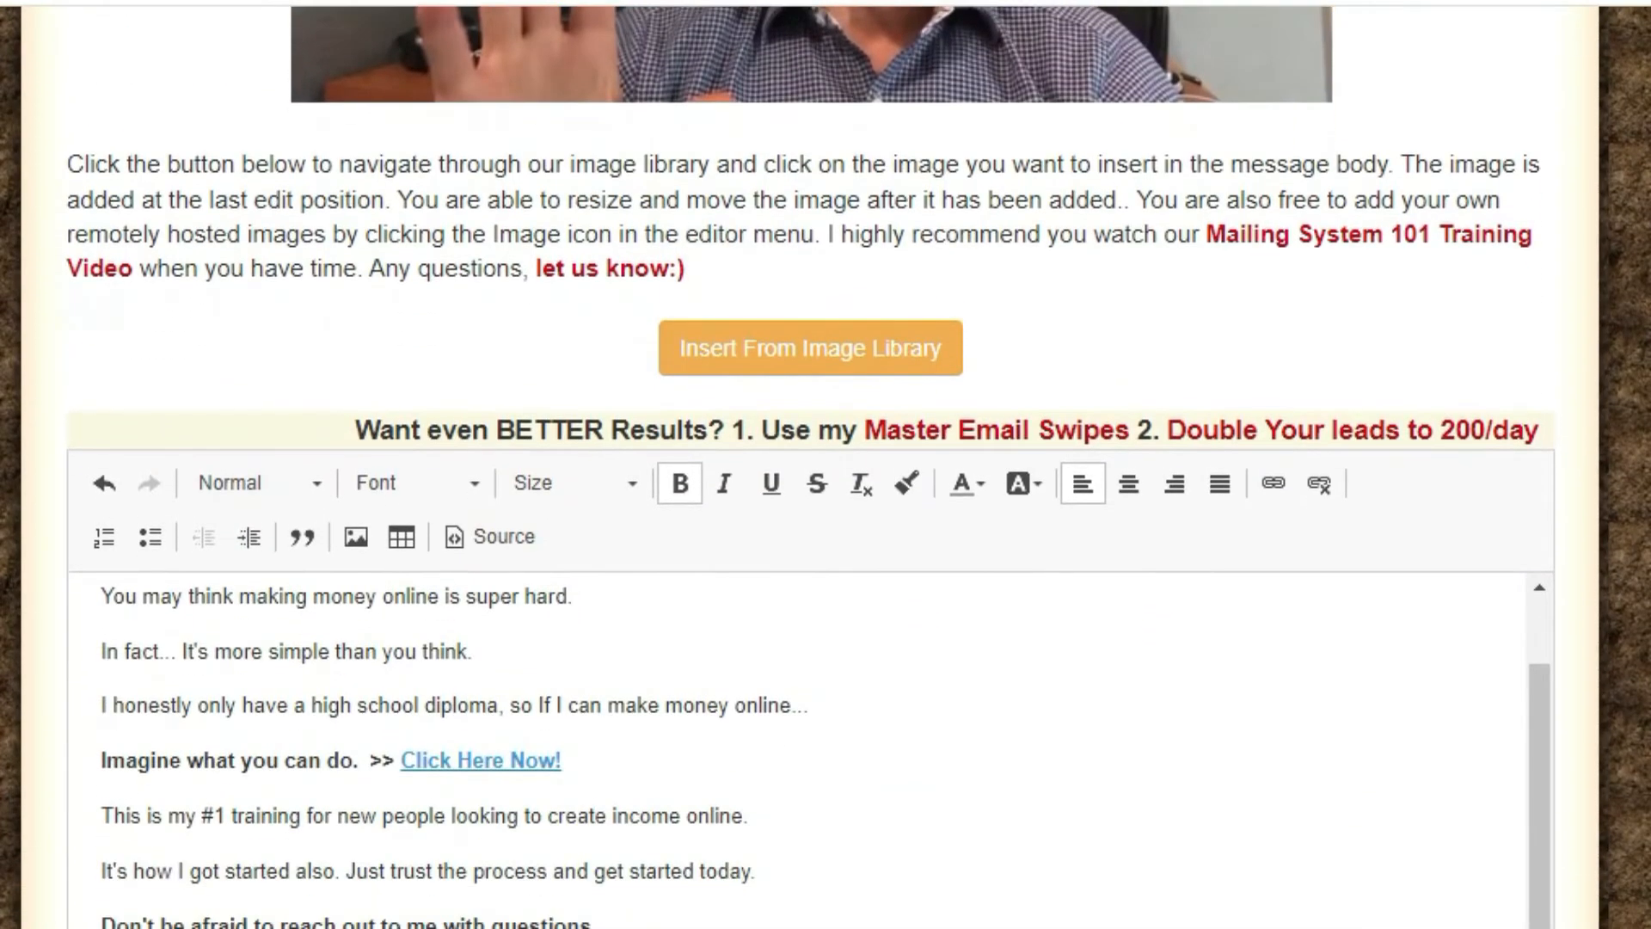
{"action": "scroll", "coordinate": [826, 516], "scroll_direction": "down", "scroll_amount": 5}
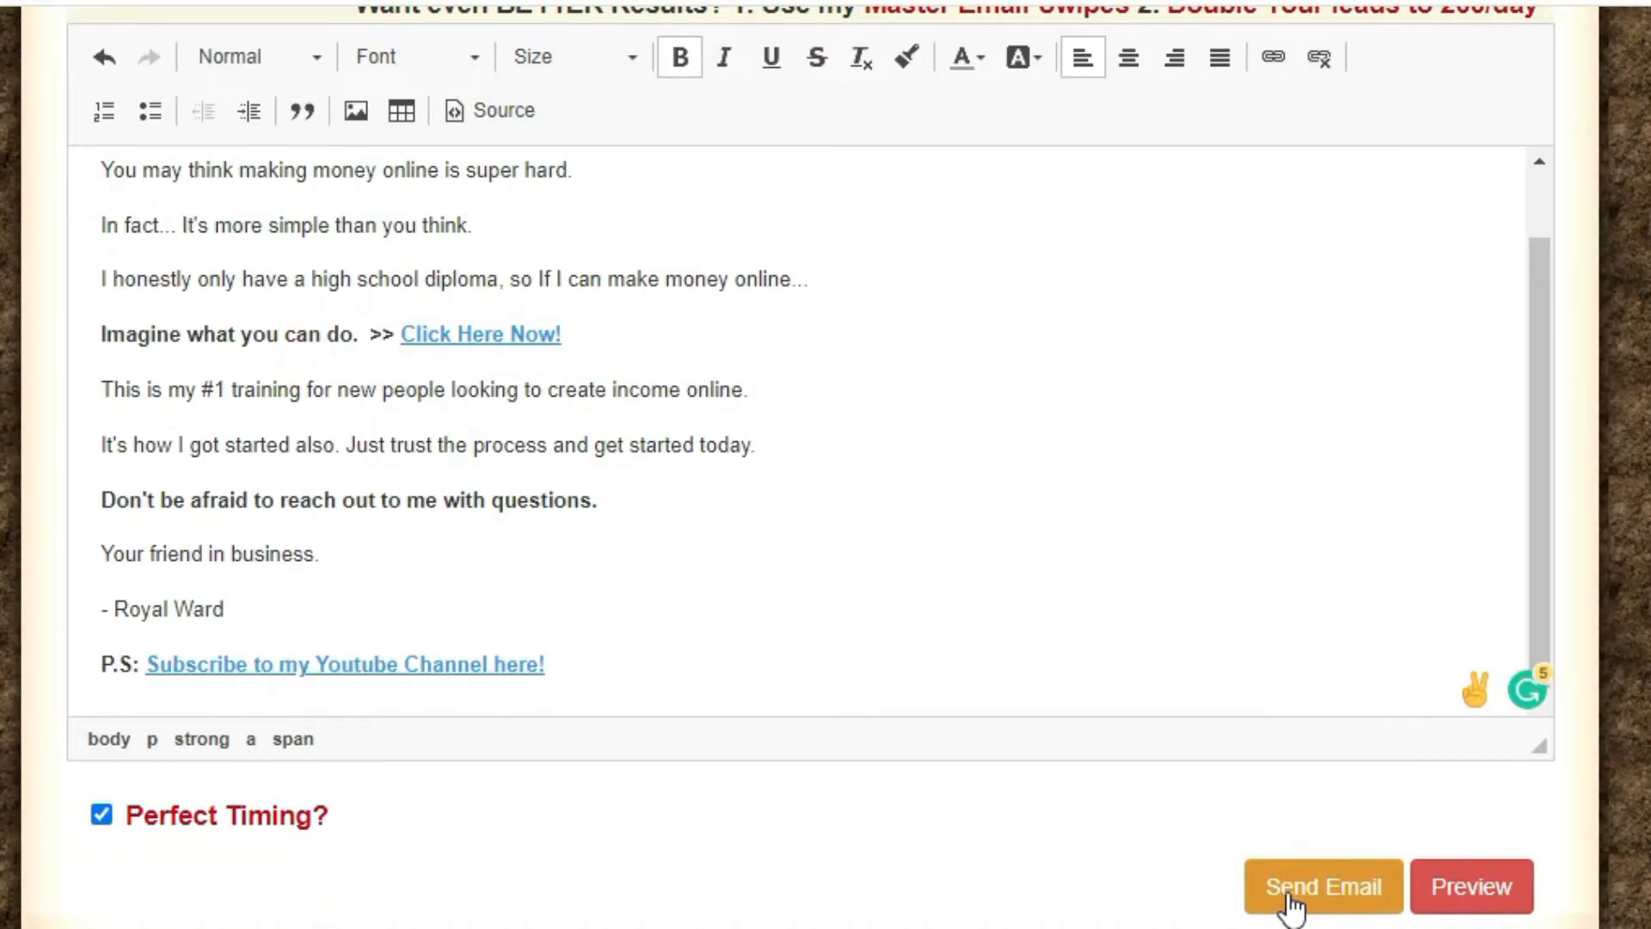
{"action": "left_click", "coordinate": [1290, 899]}
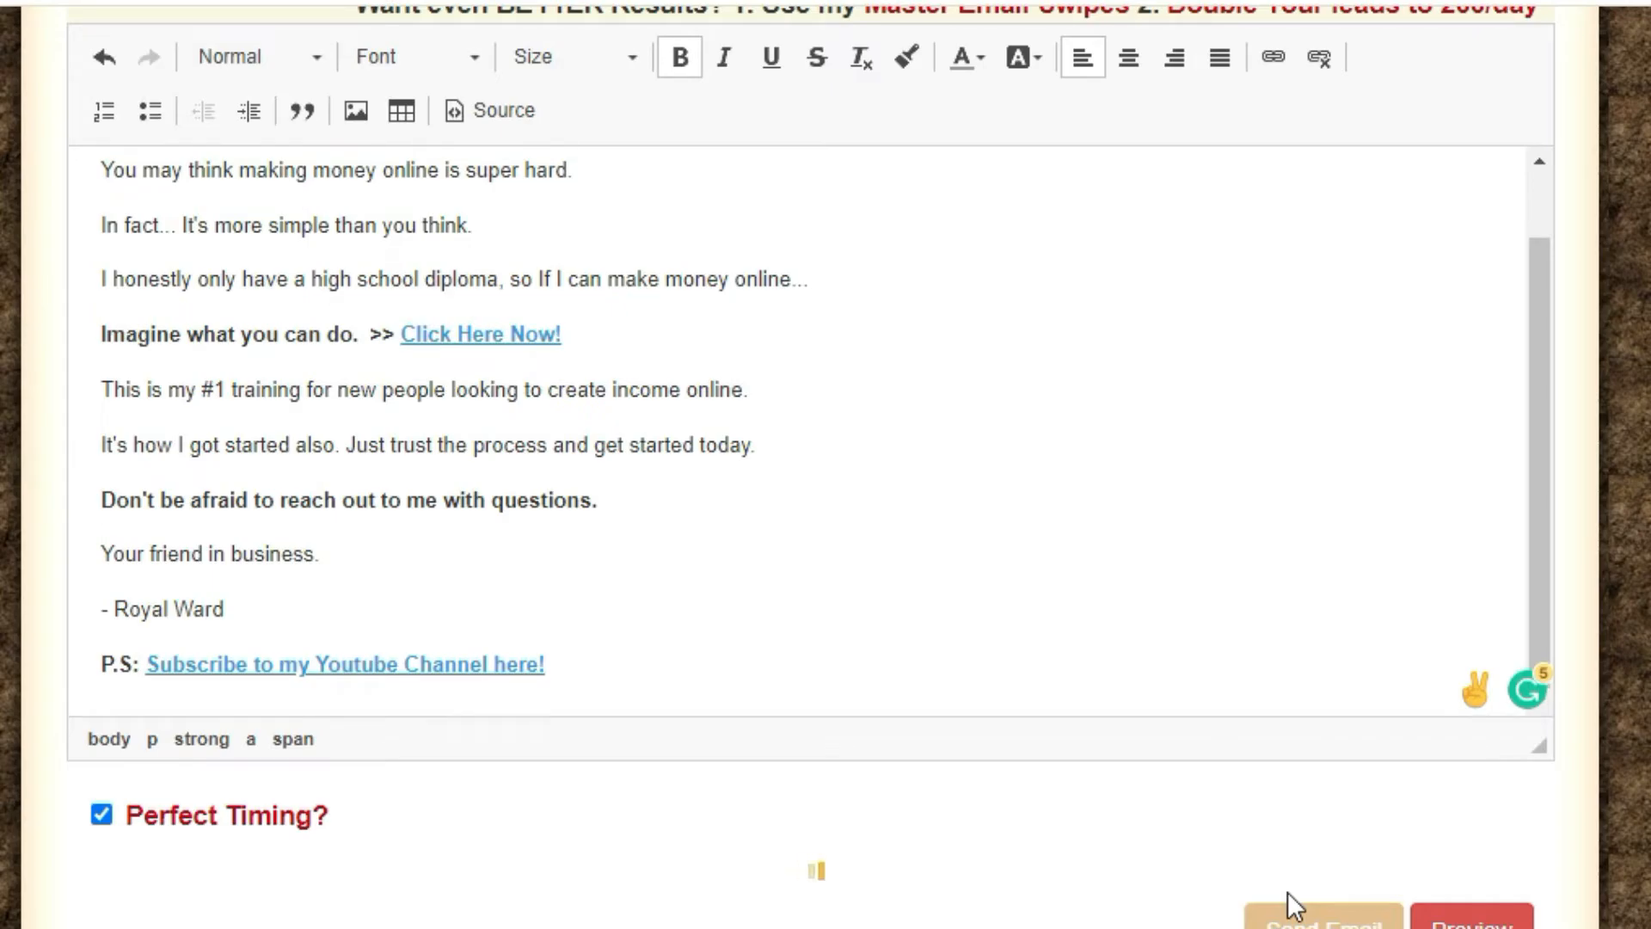
{"action": "scroll", "coordinate": [871, 806], "scroll_direction": "down", "scroll_amount": 2}
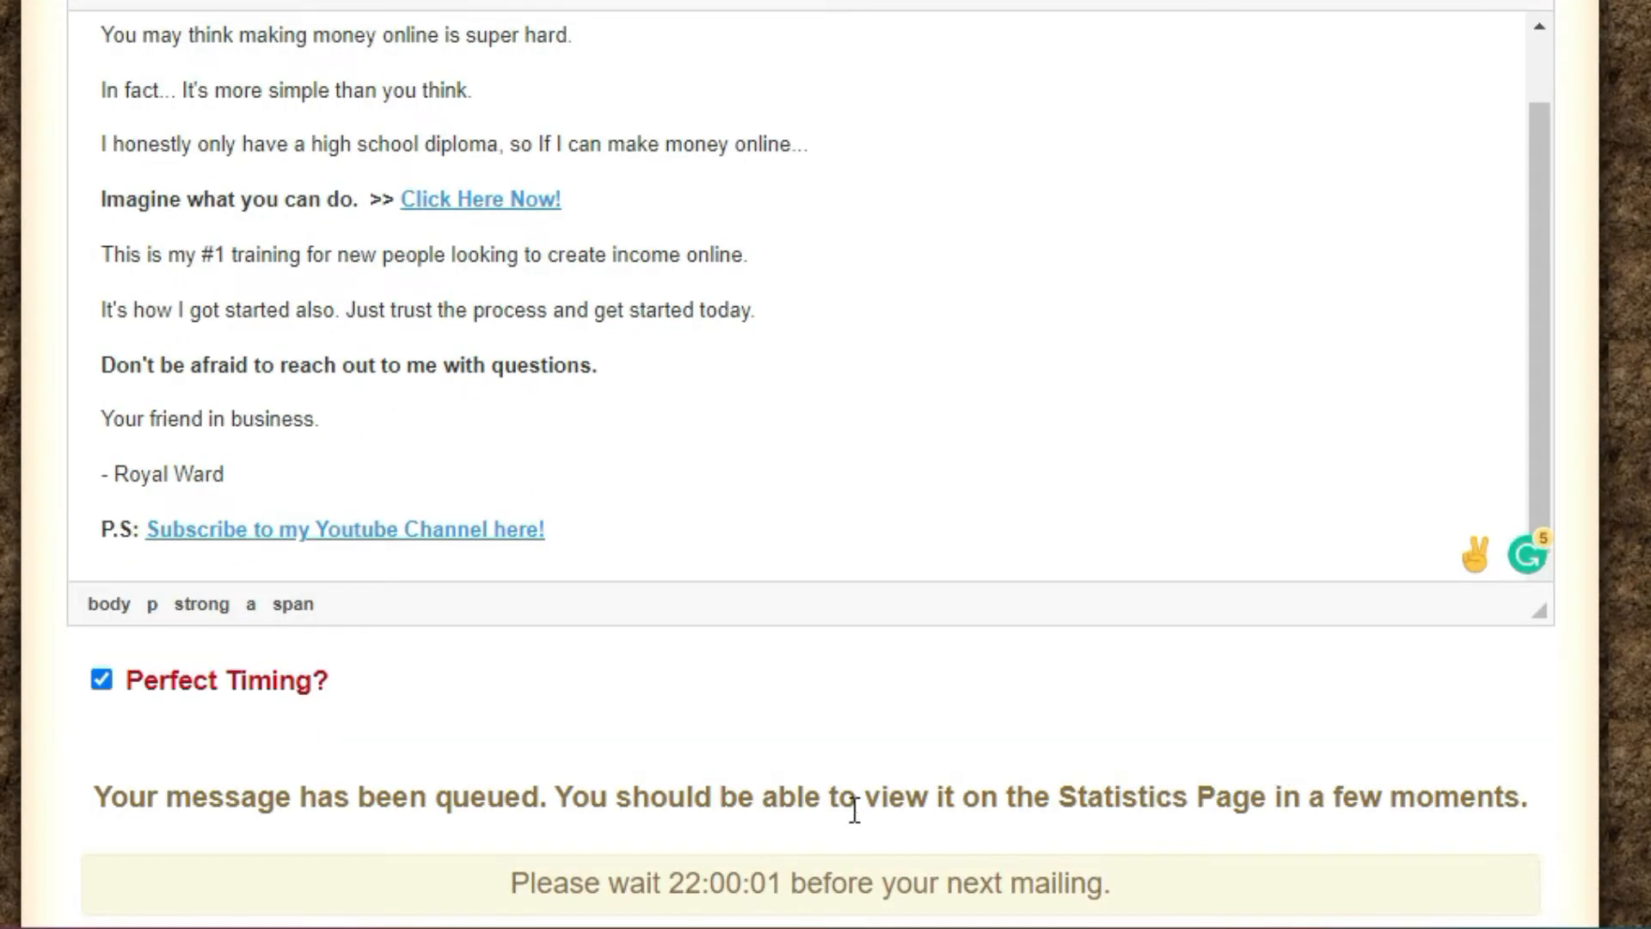
{"action": "left_click_drag", "start_coordinate": [671, 879], "coordinate": [817, 879]}
{"action": "scroll", "coordinate": [817, 877], "scroll_direction": "up", "scroll_amount": 2}
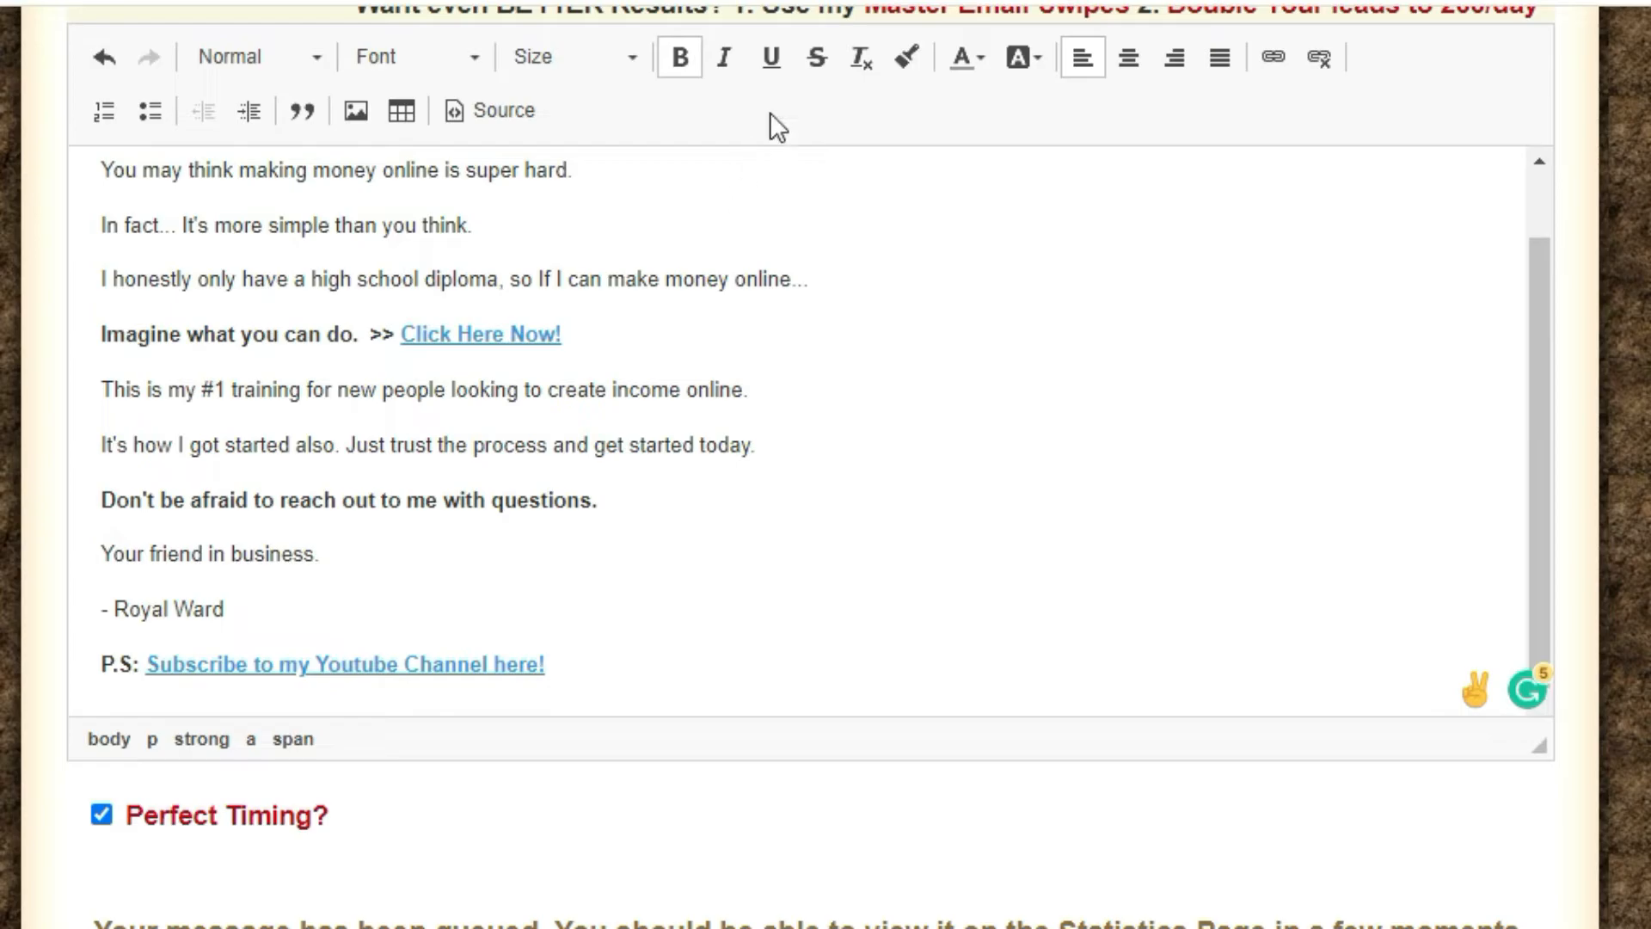
Step: Log out of the open member account and log in to the other account with its saved username and password
{"action": "left_click", "coordinate": [877, 0]}
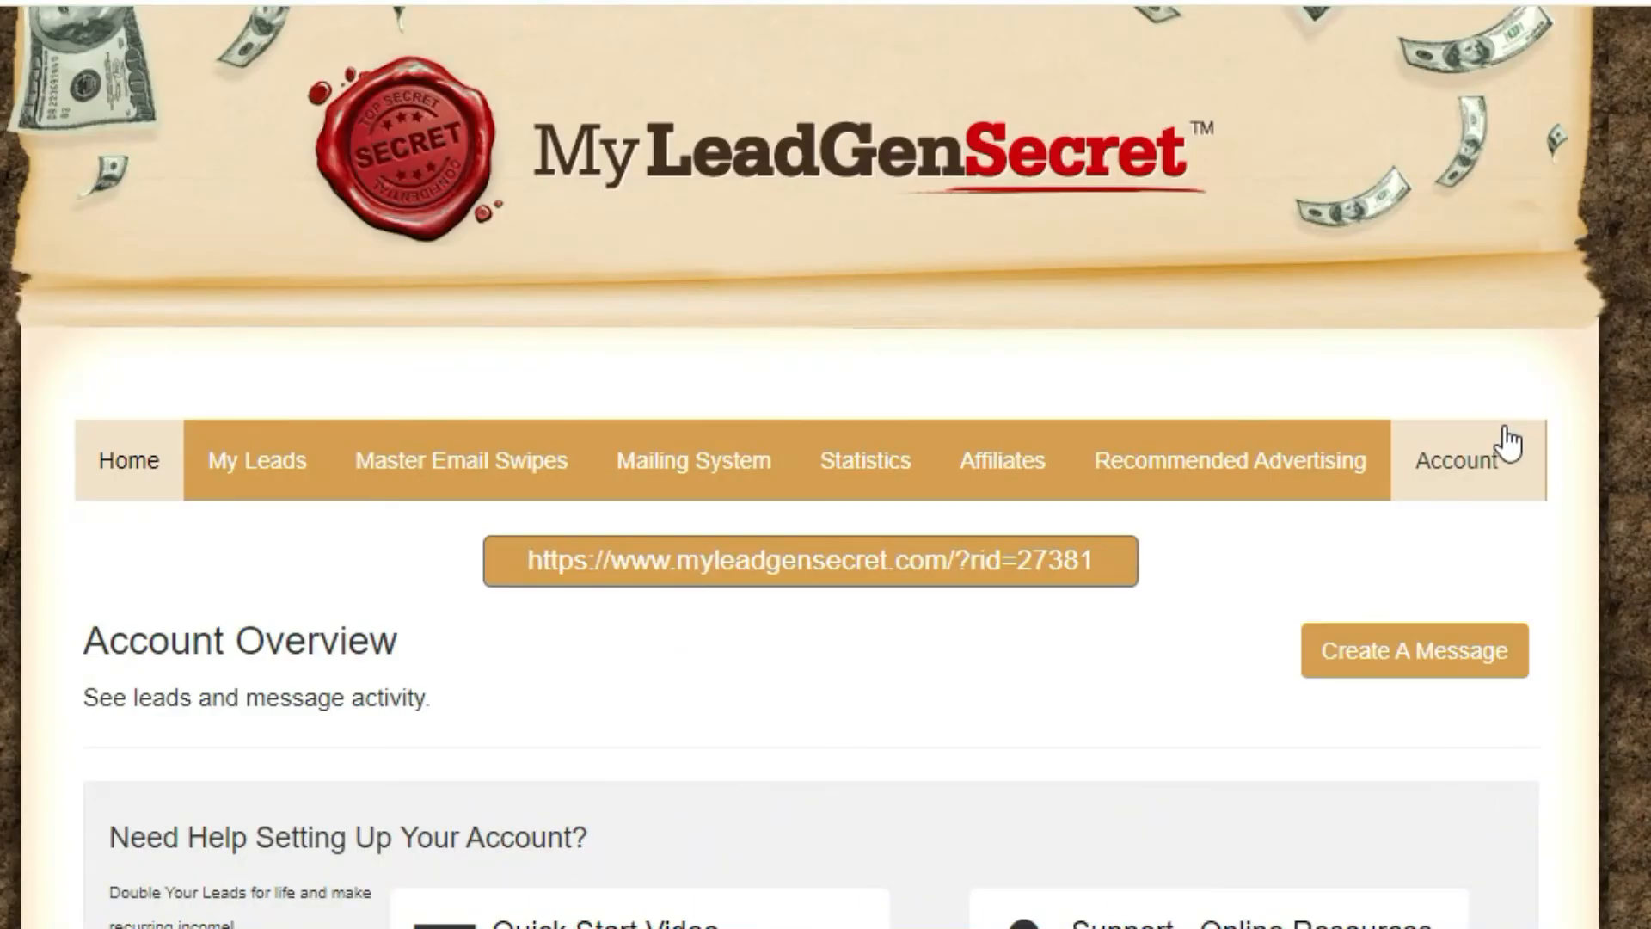
{"action": "left_click", "coordinate": [1512, 448]}
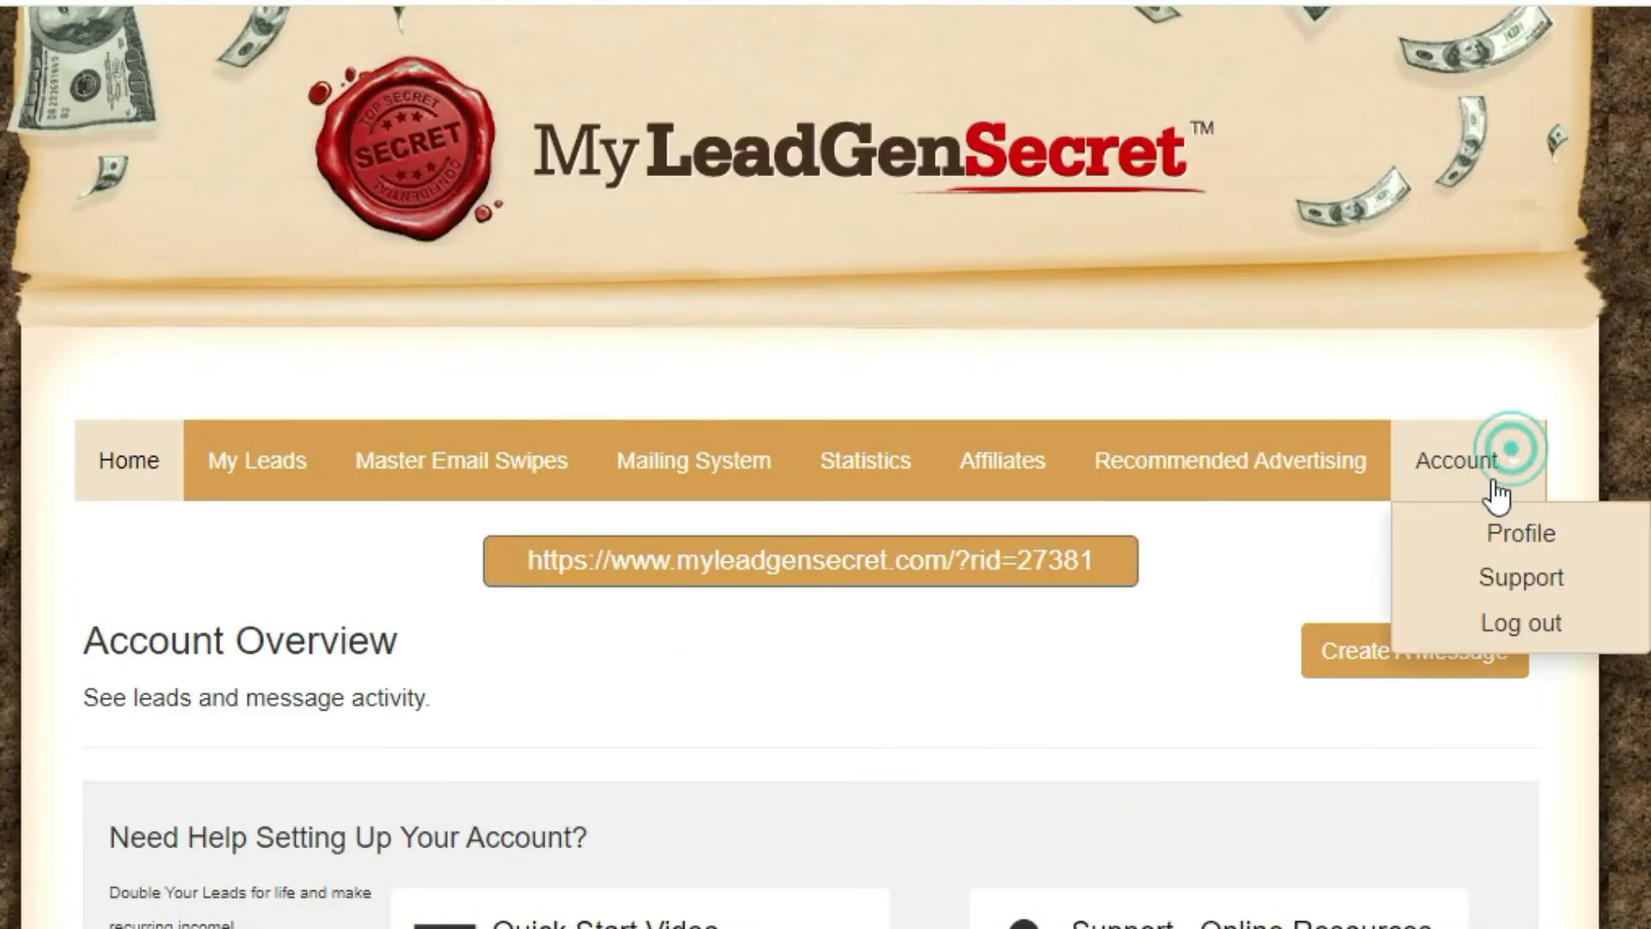
{"action": "left_click", "coordinate": [1520, 615]}
{"action": "left_click", "coordinate": [1353, 61]}
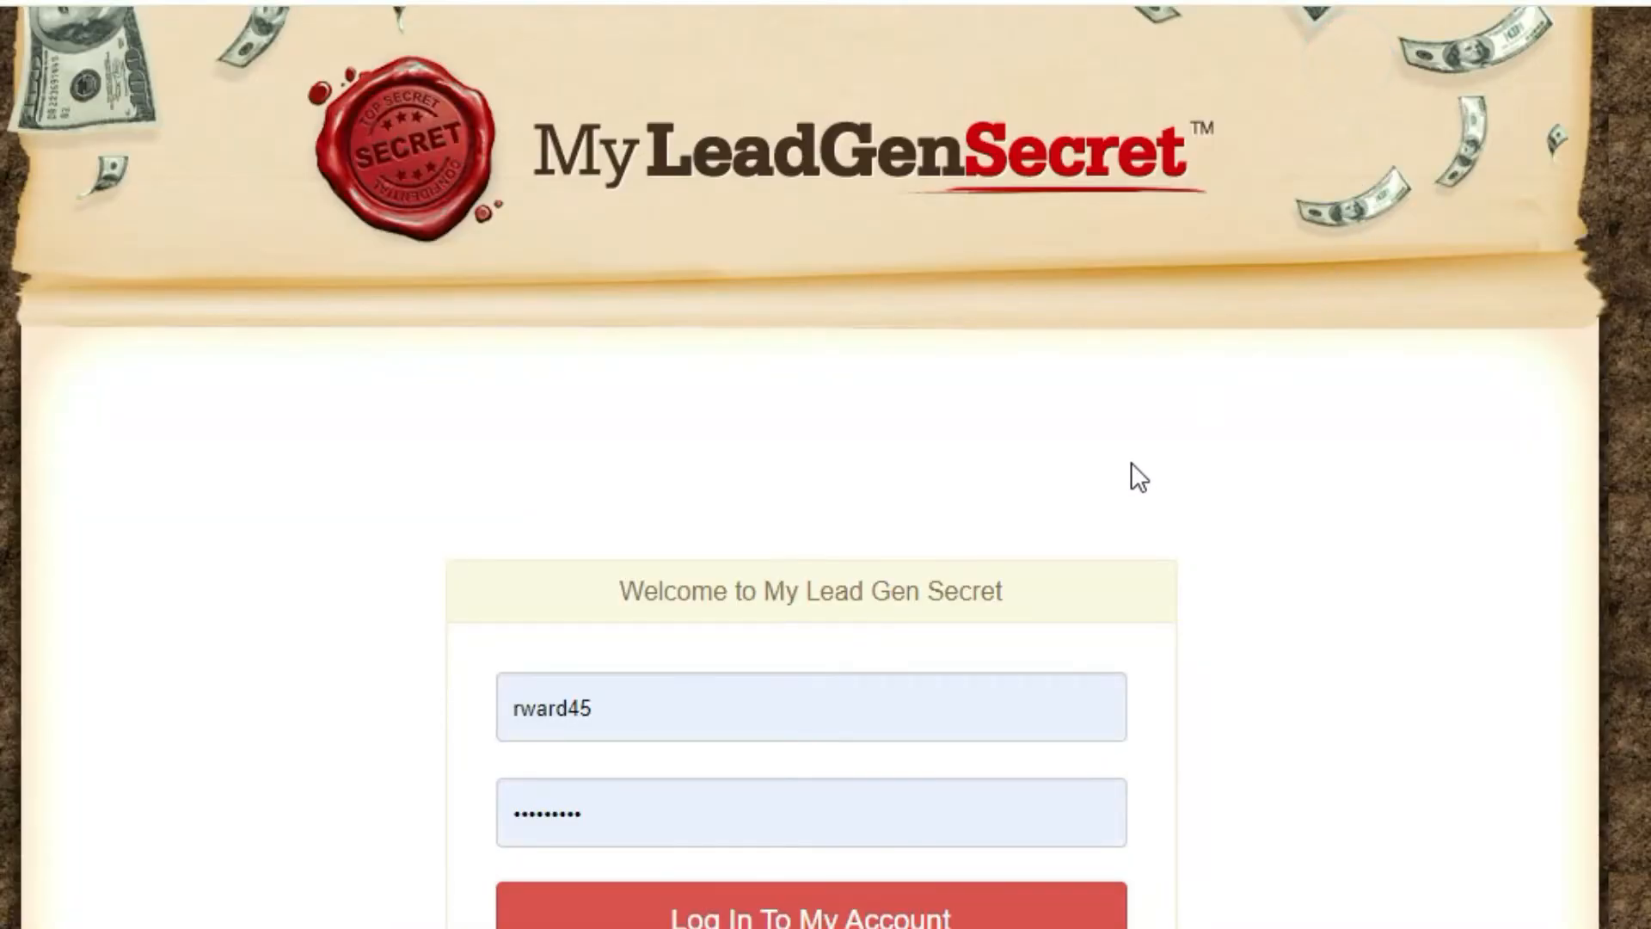
{"action": "left_click", "coordinate": [804, 700]}
{"action": "left_click", "coordinate": [759, 892]}
{"action": "left_click", "coordinate": [778, 908]}
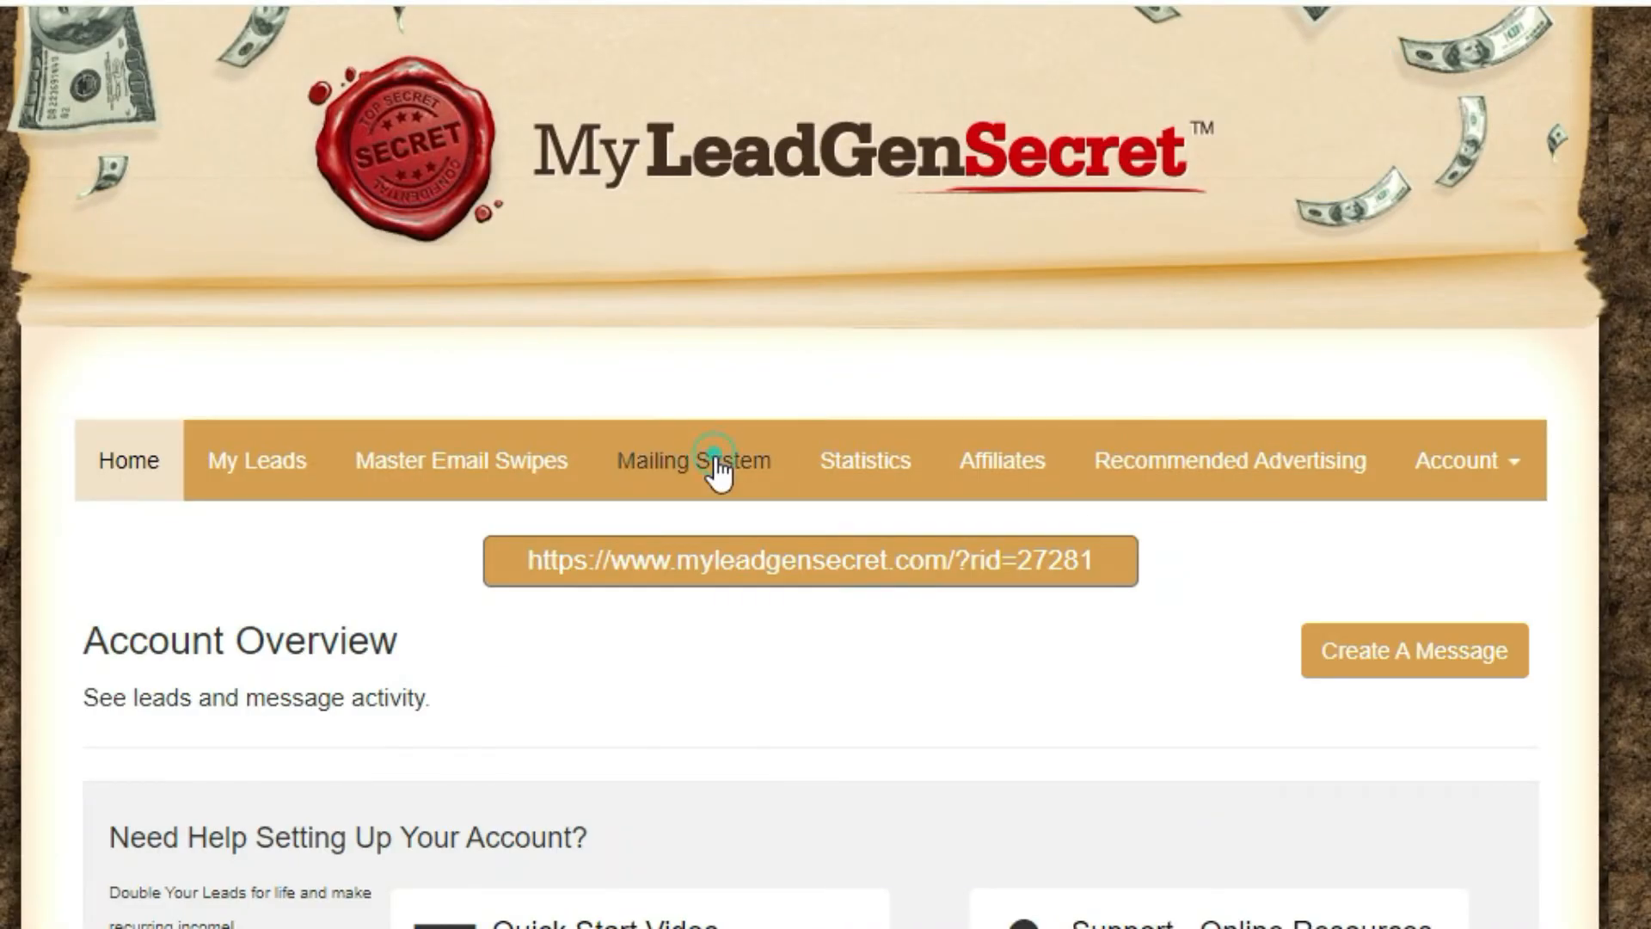
Step: Open the second account's Mailing System and copy the subject "Start Small and PROFIT BIG Online!" from the sent email into its subject
{"action": "left_click", "coordinate": [715, 464]}
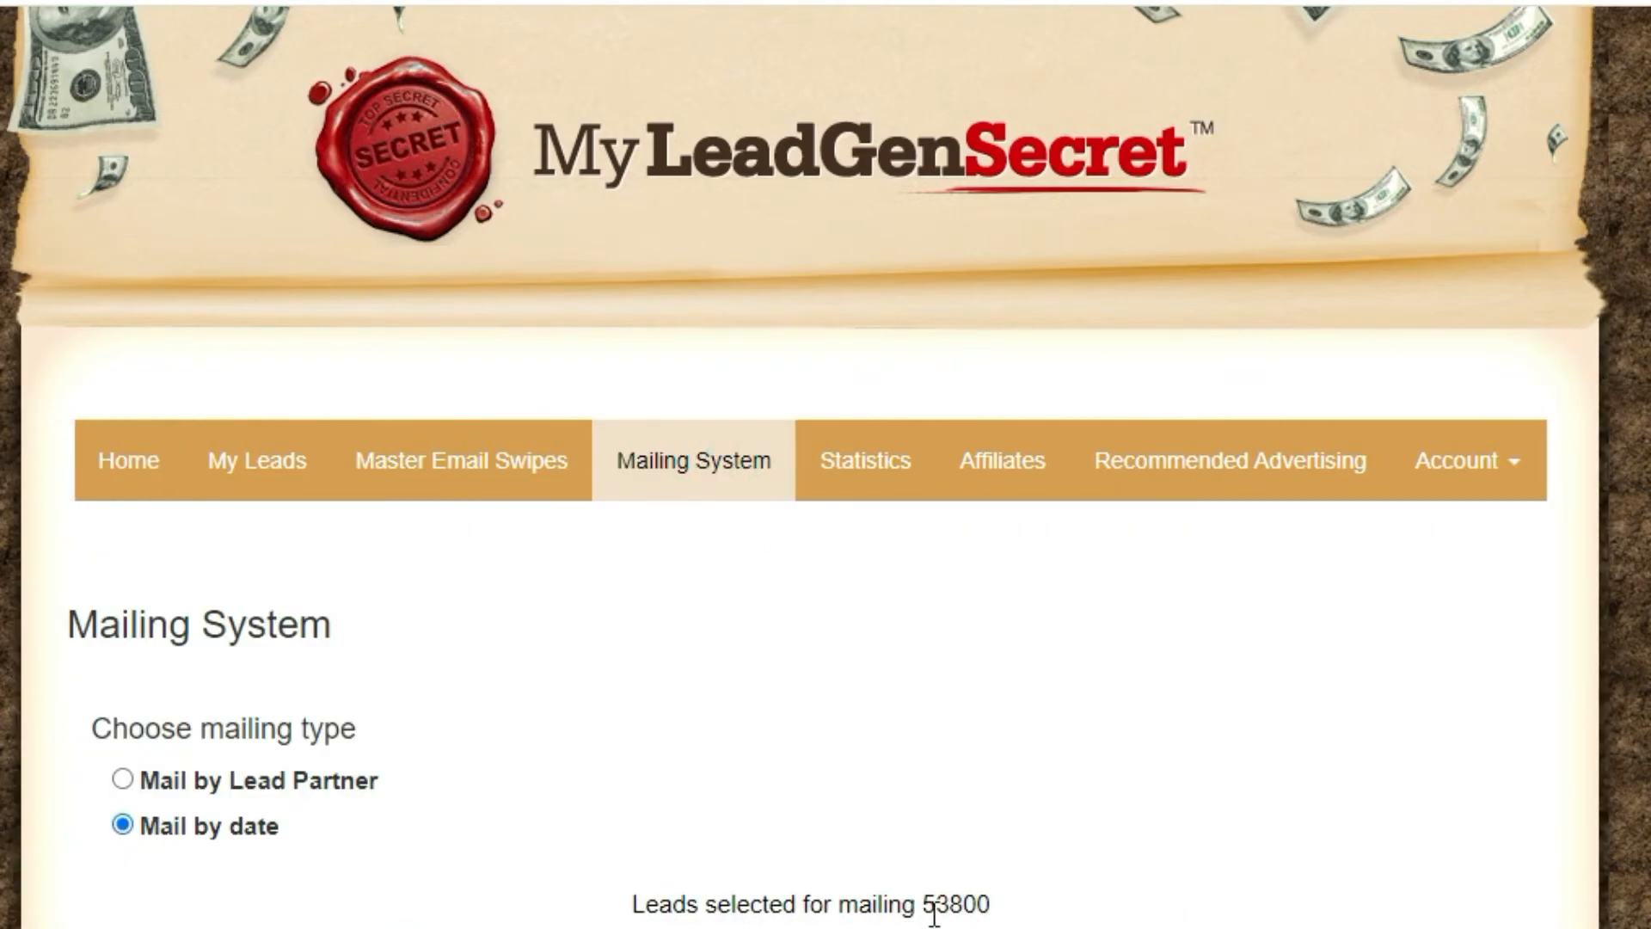
{"action": "scroll", "coordinate": [826, 464], "scroll_direction": "down", "scroll_amount": 15}
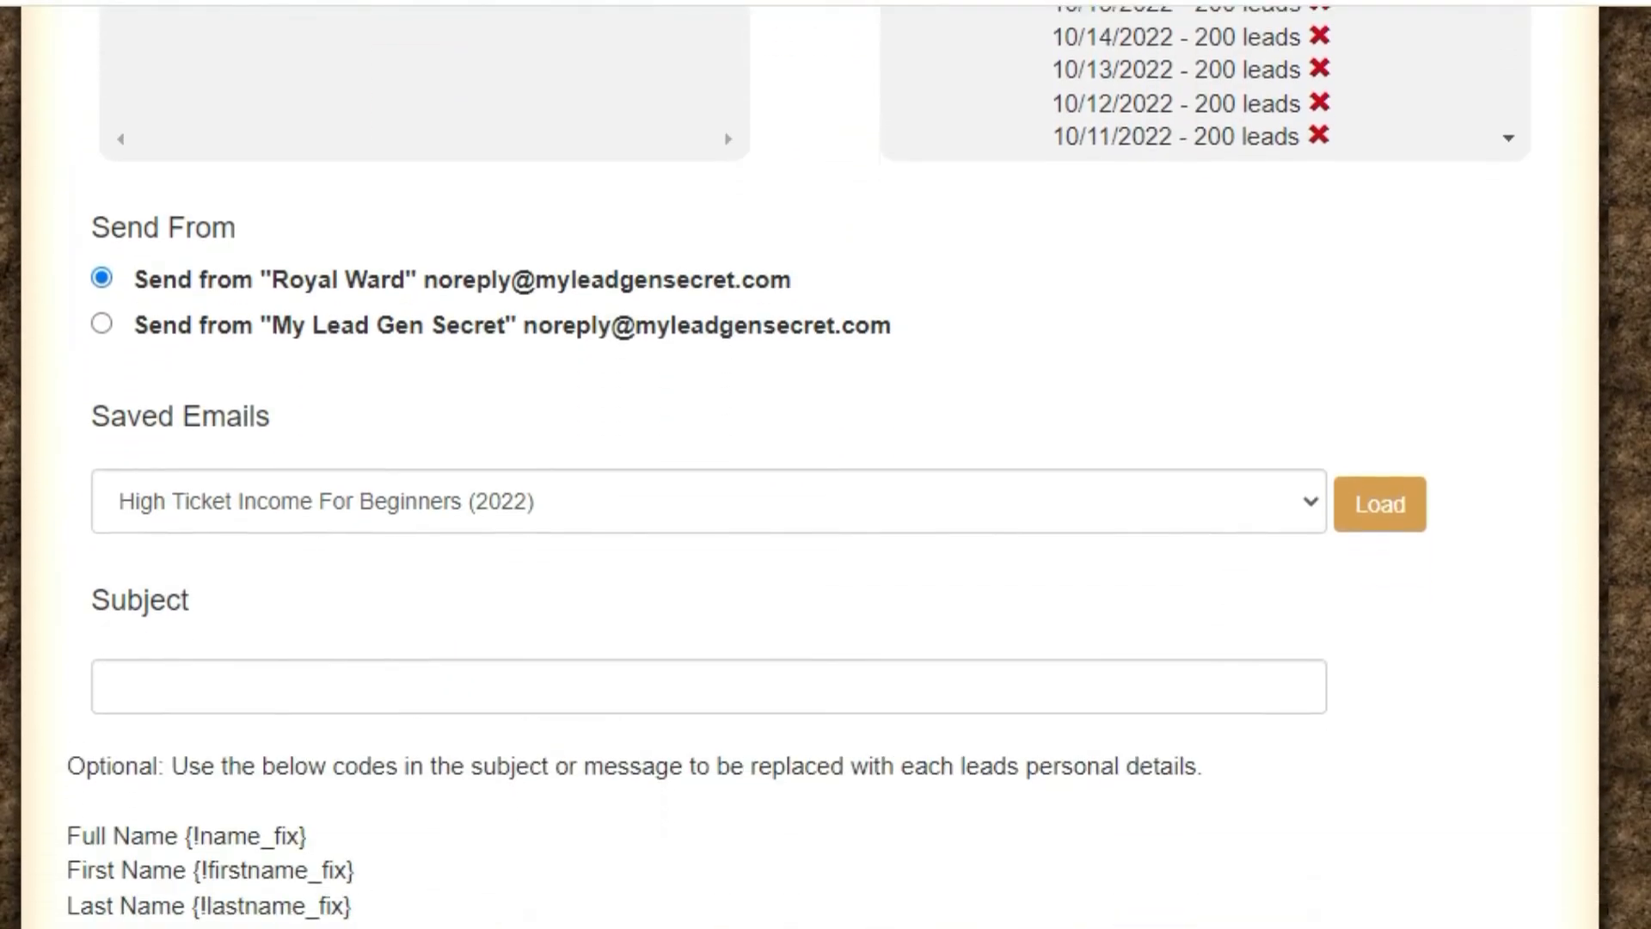
{"action": "scroll", "coordinate": [399, 38], "scroll_direction": "down", "scroll_amount": 10}
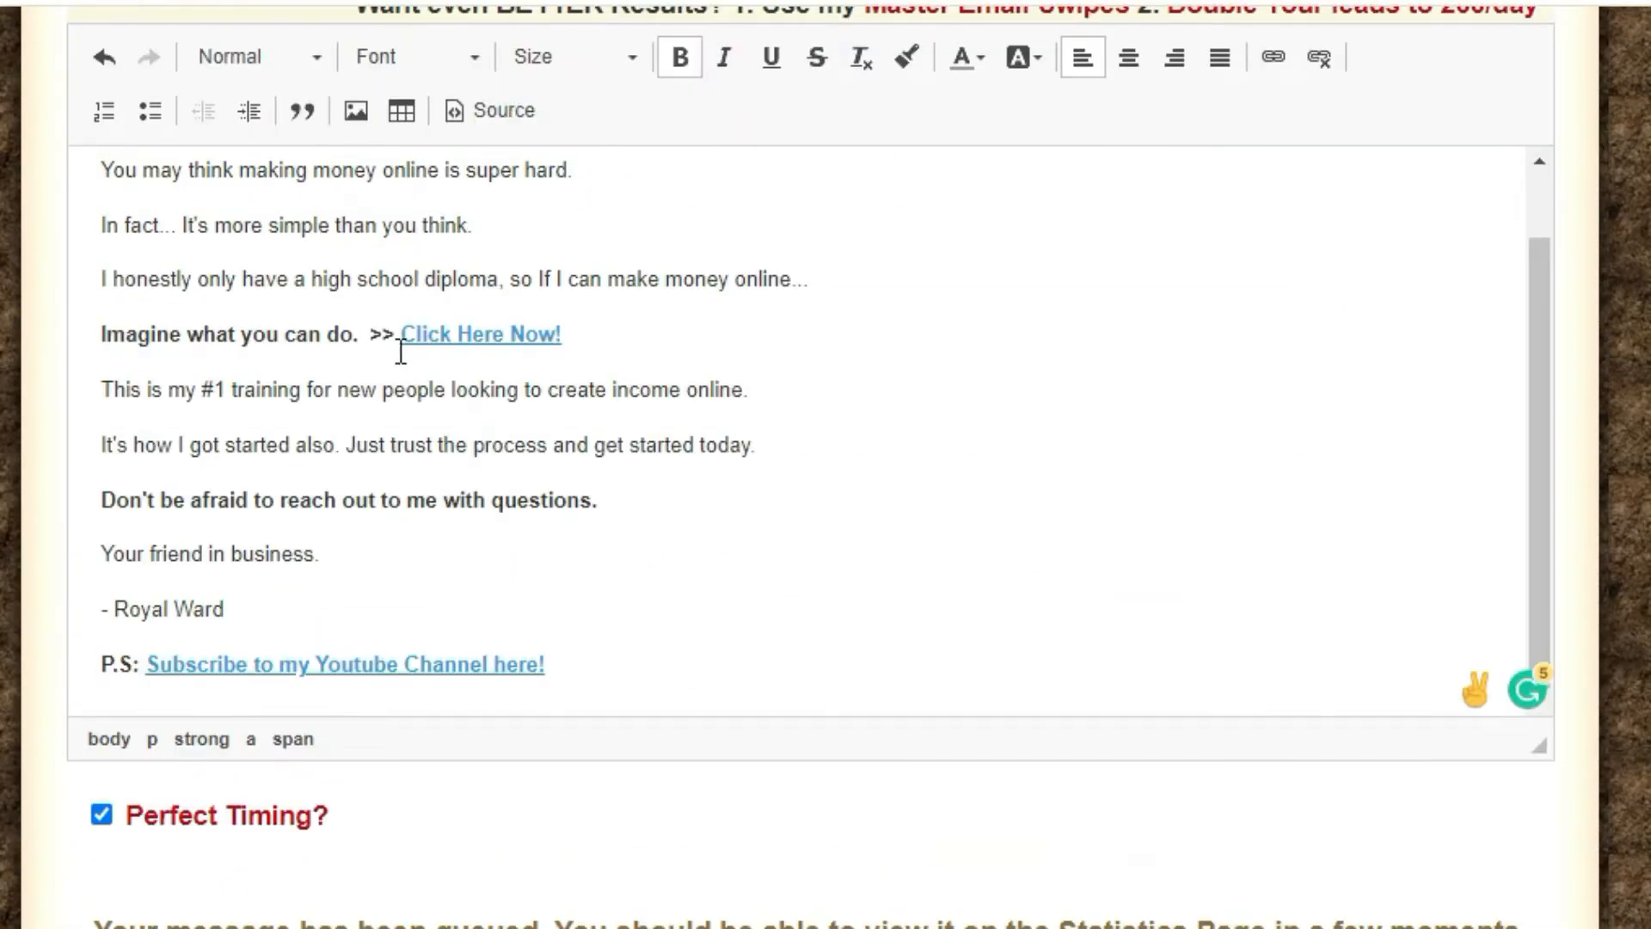
{"action": "scroll", "coordinate": [1405, 424], "scroll_direction": "up", "scroll_amount": 12}
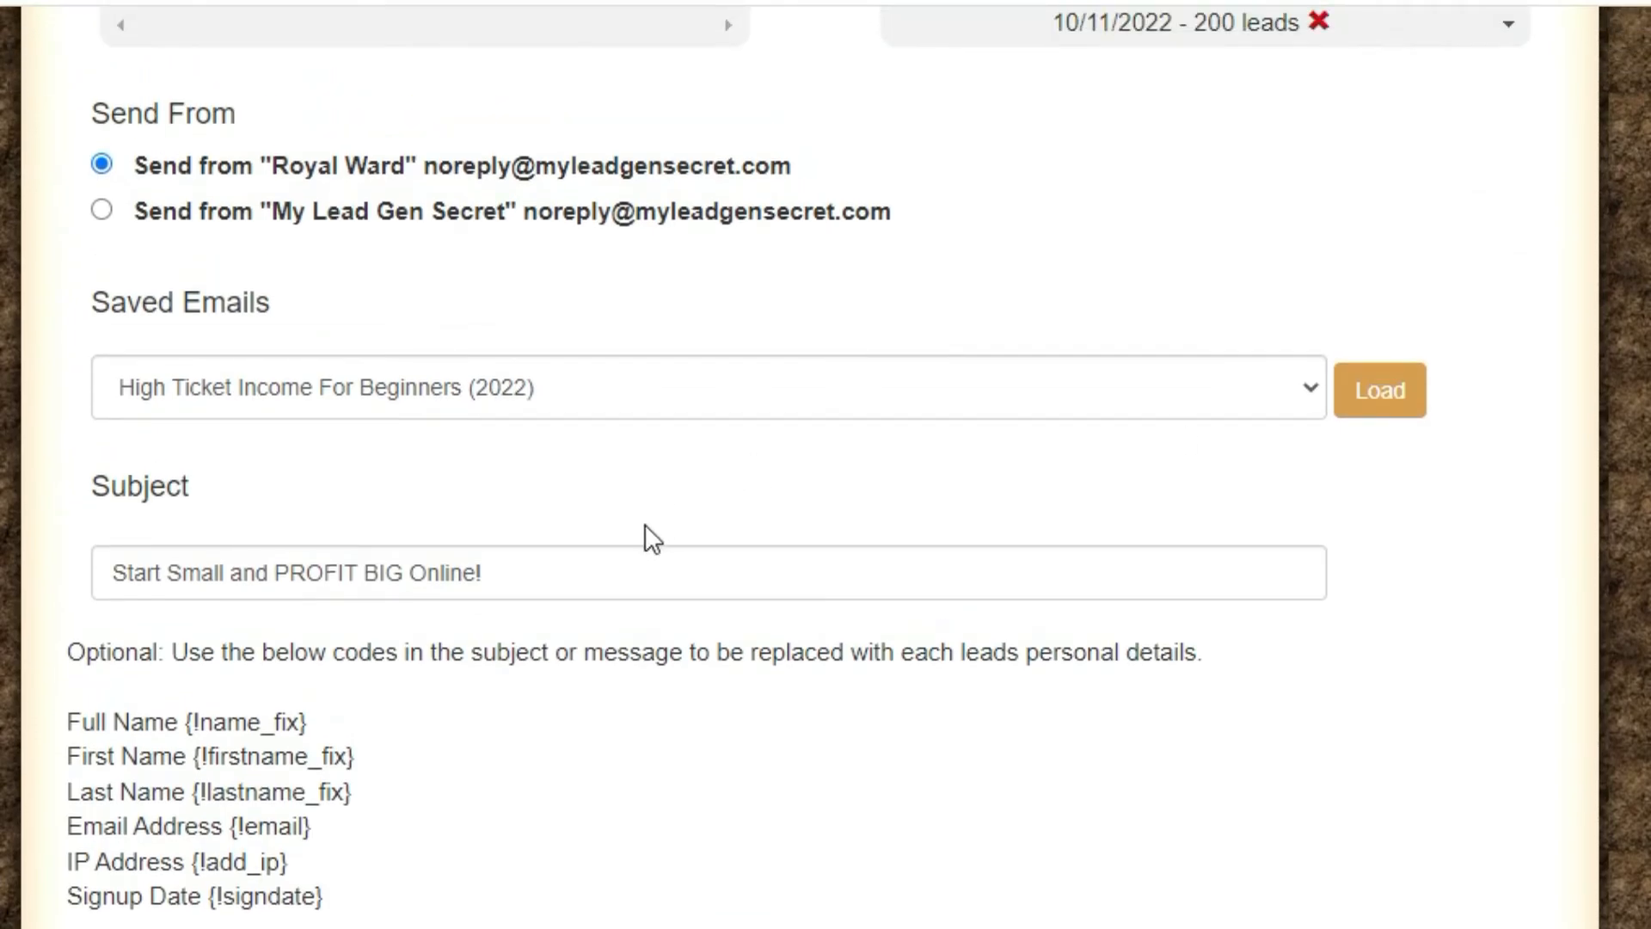
{"action": "left_click_drag", "start_coordinate": [601, 570], "coordinate": [90, 585]}
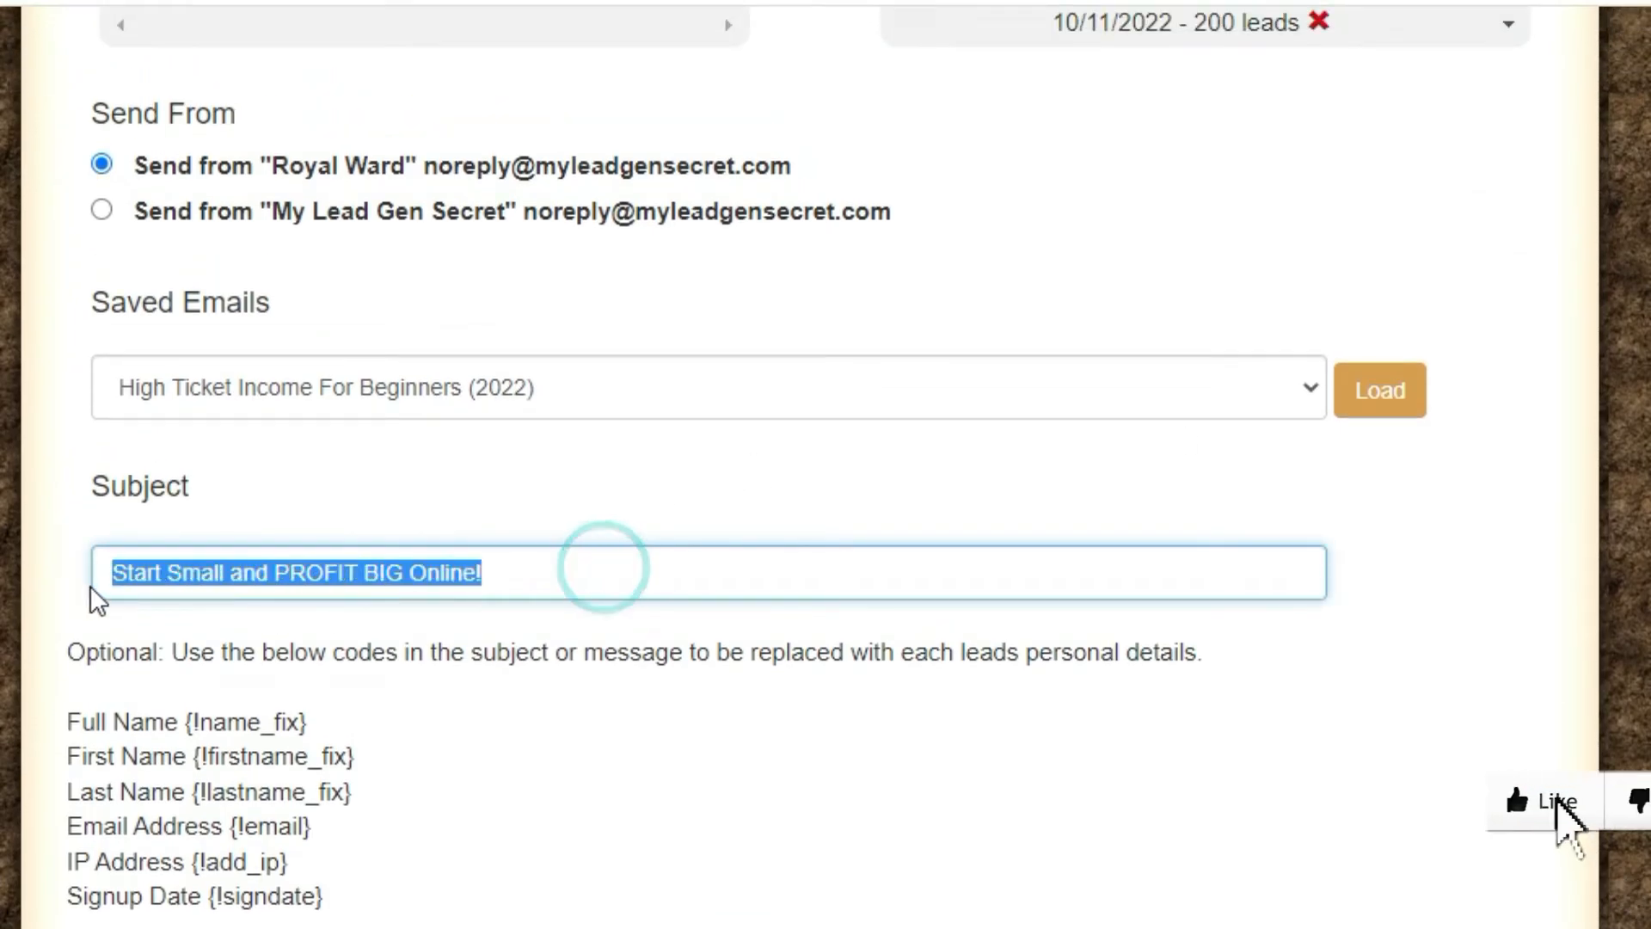
{"action": "right_click", "coordinate": [124, 577]}
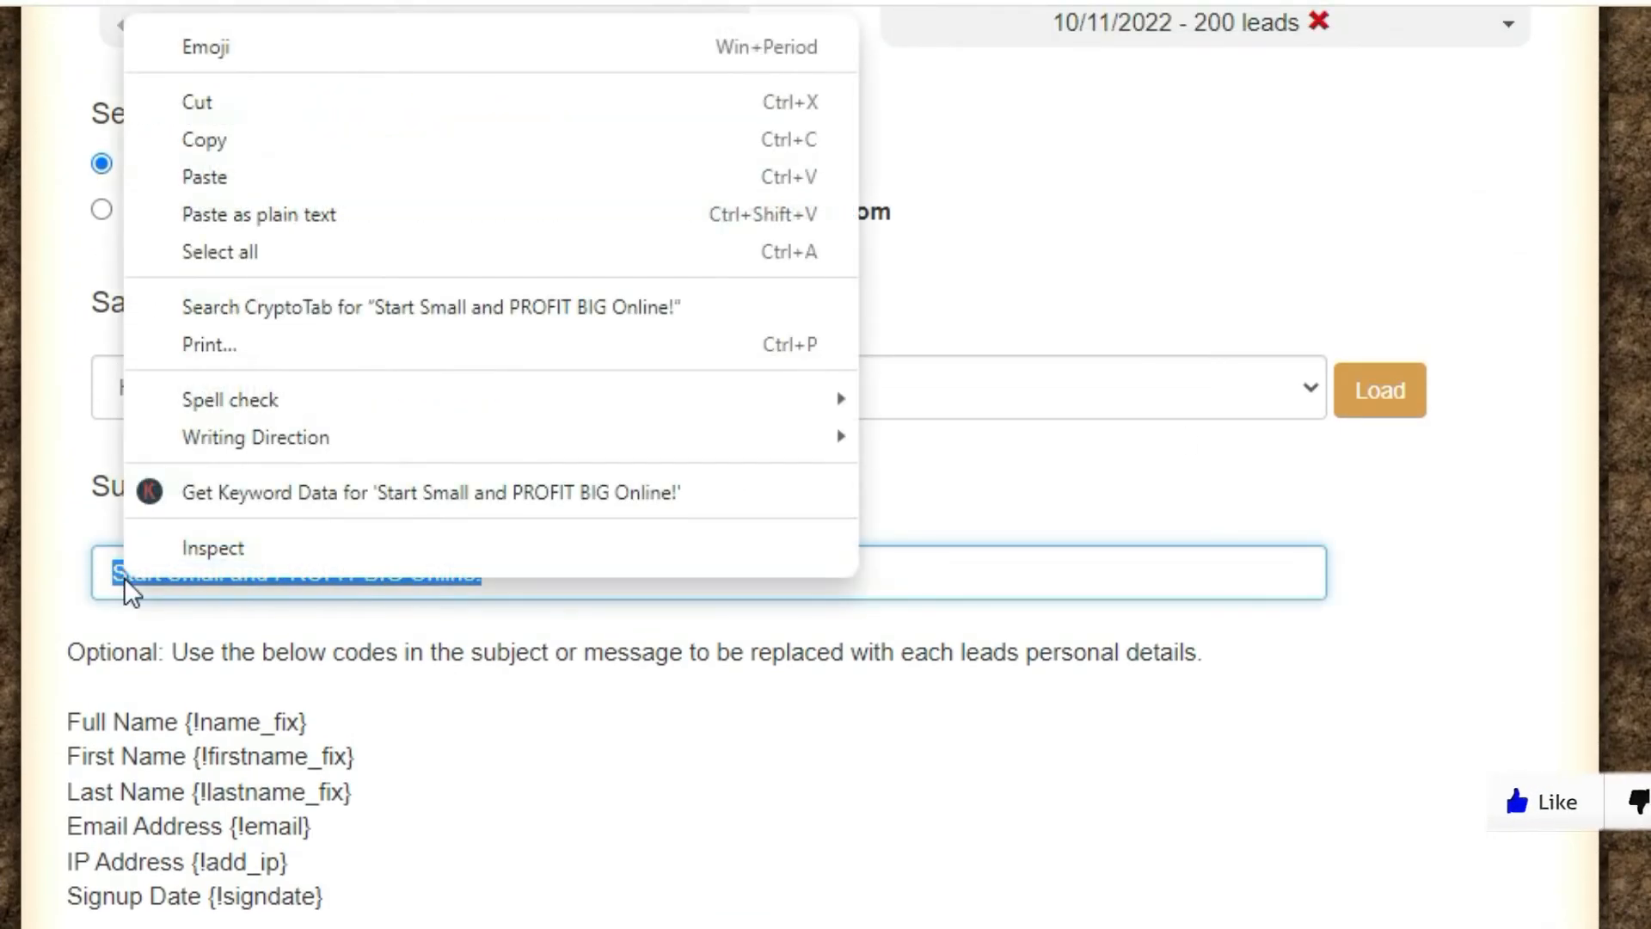
{"action": "left_click", "coordinate": [229, 139]}
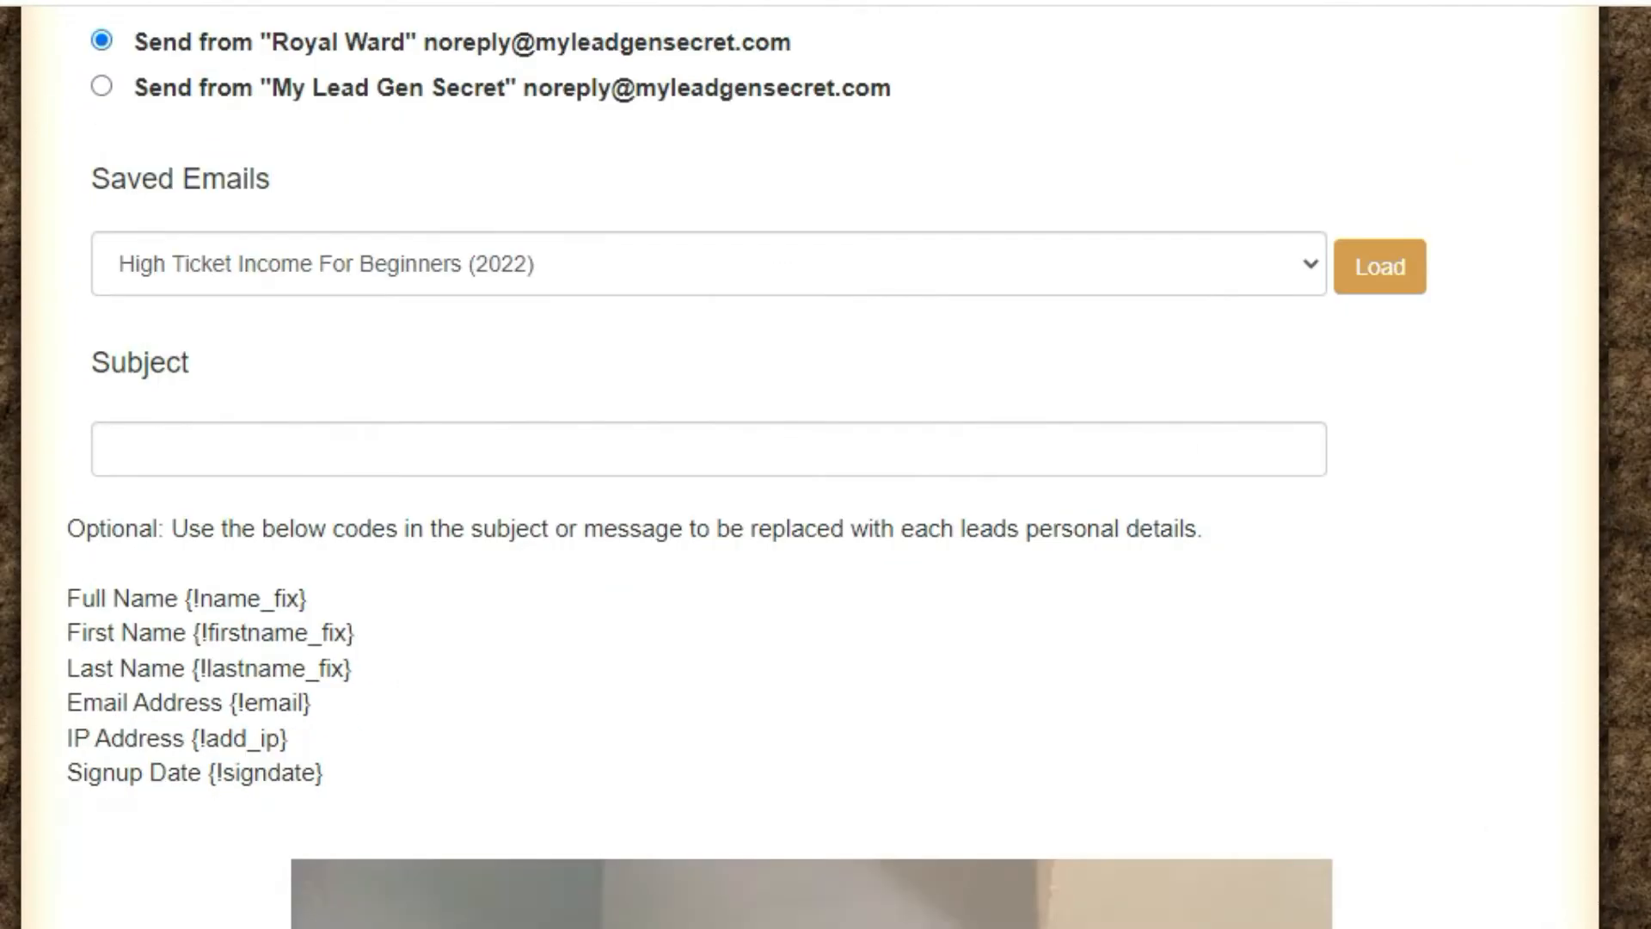
{"action": "left_click", "coordinate": [342, 460]}
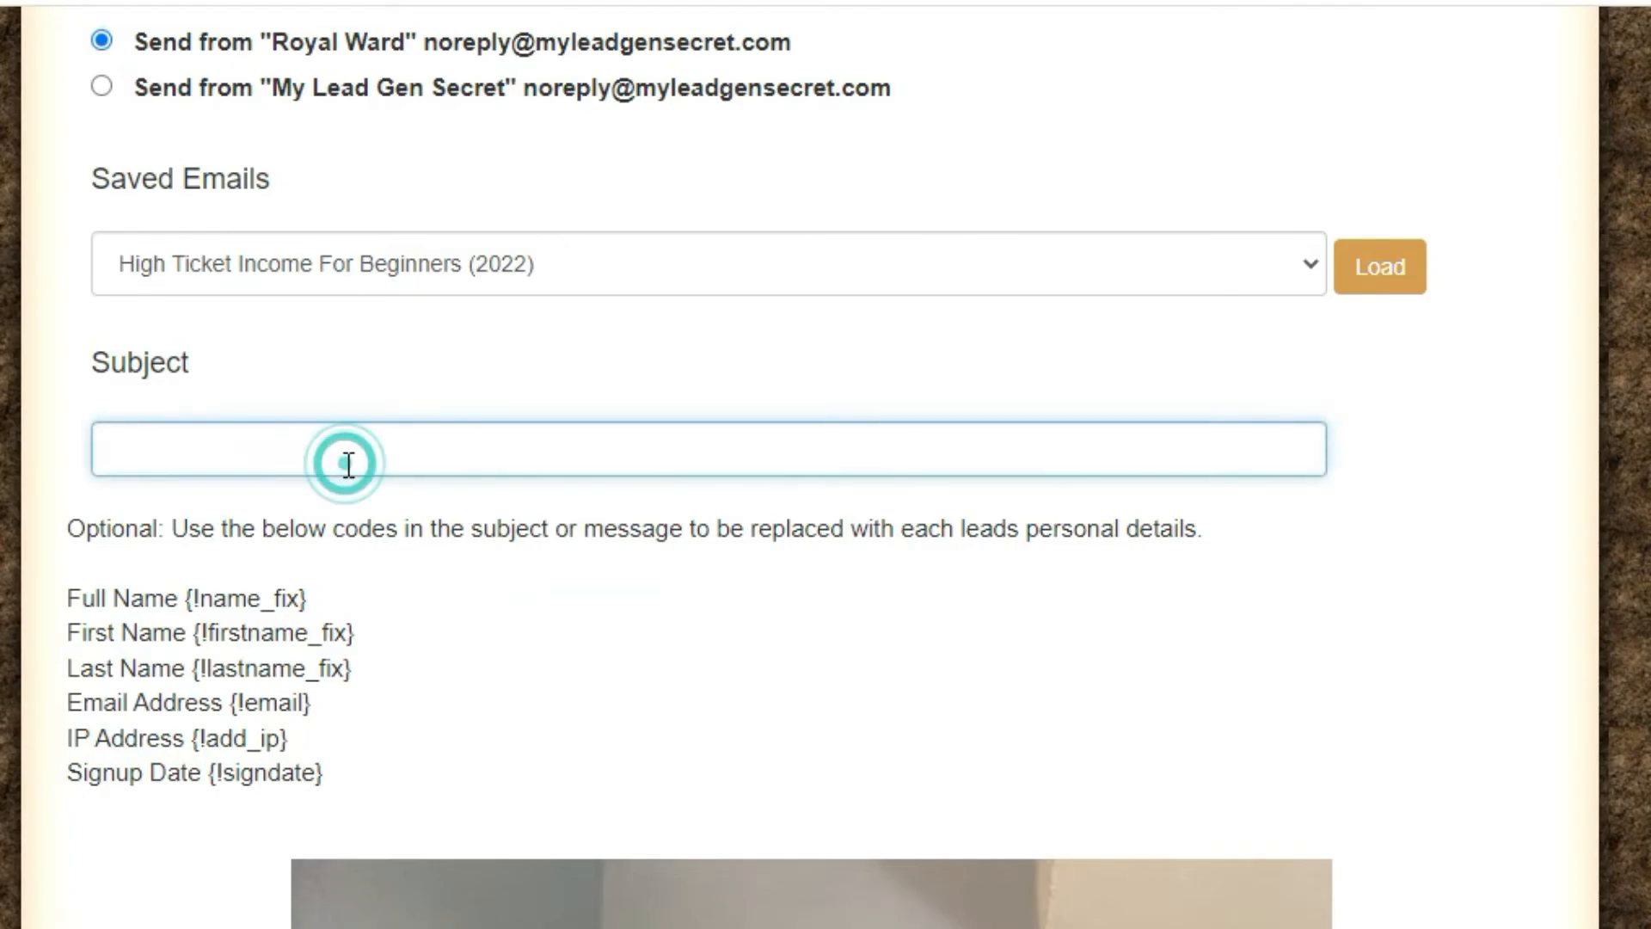
{"action": "key", "text": "ctrl+v"}
Step: Clear the placeholder text from the new message's body and enable Perfect Timing
{"action": "scroll", "coordinate": [826, 465], "scroll_direction": "down", "scroll_amount": 15}
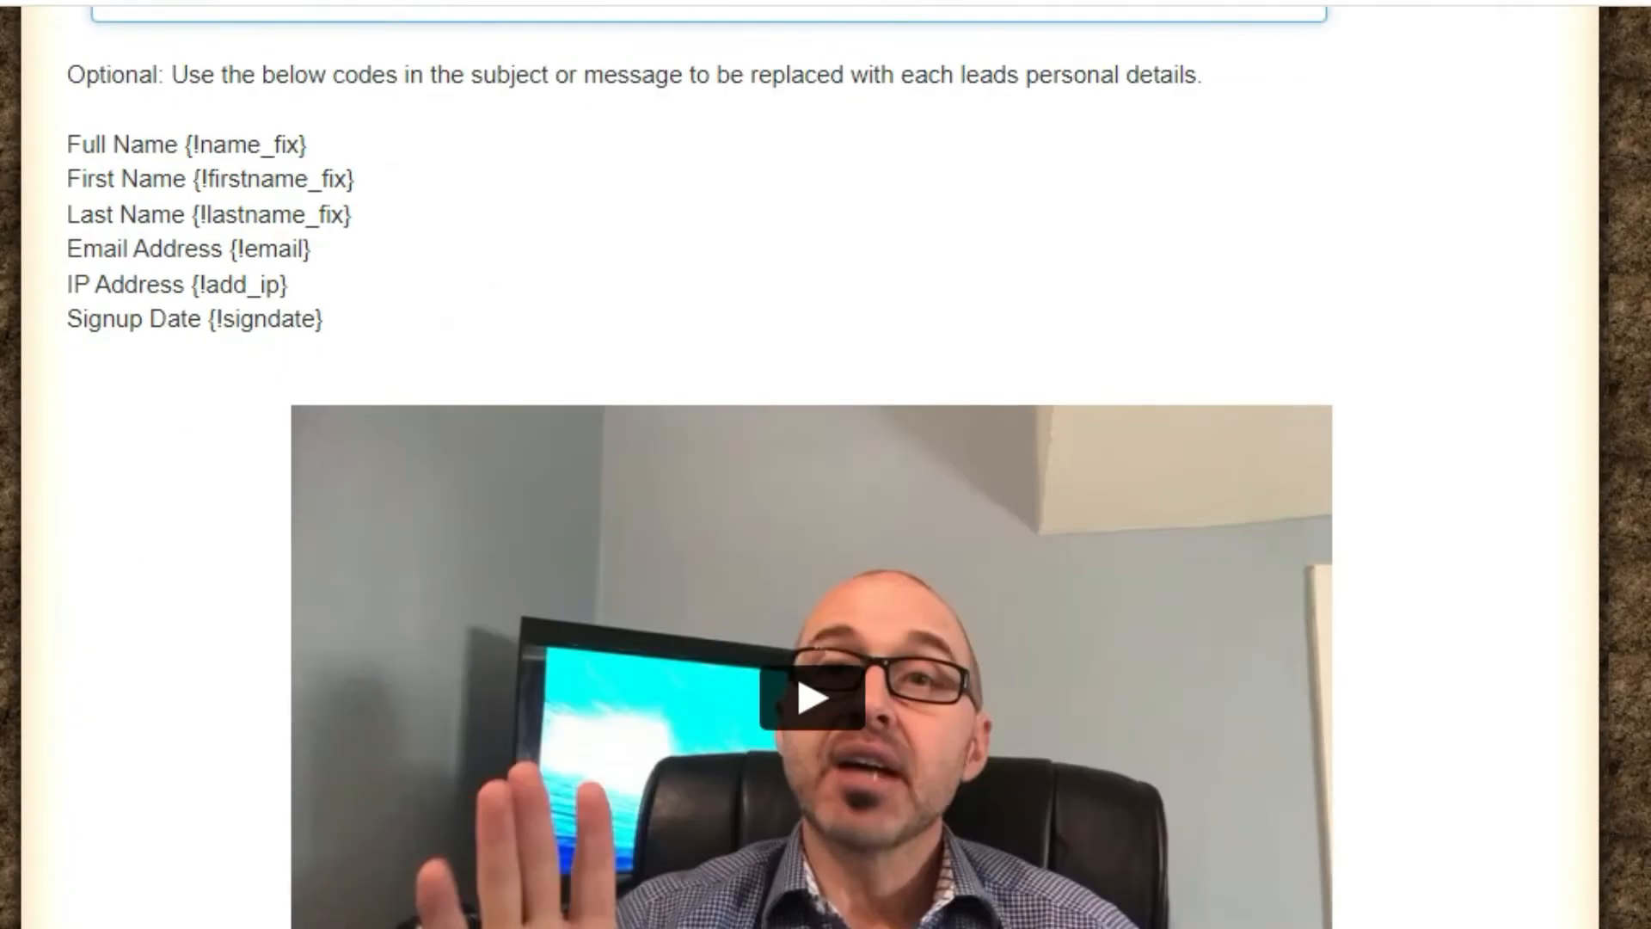
{"action": "scroll", "coordinate": [927, 910], "scroll_direction": "down", "scroll_amount": 3}
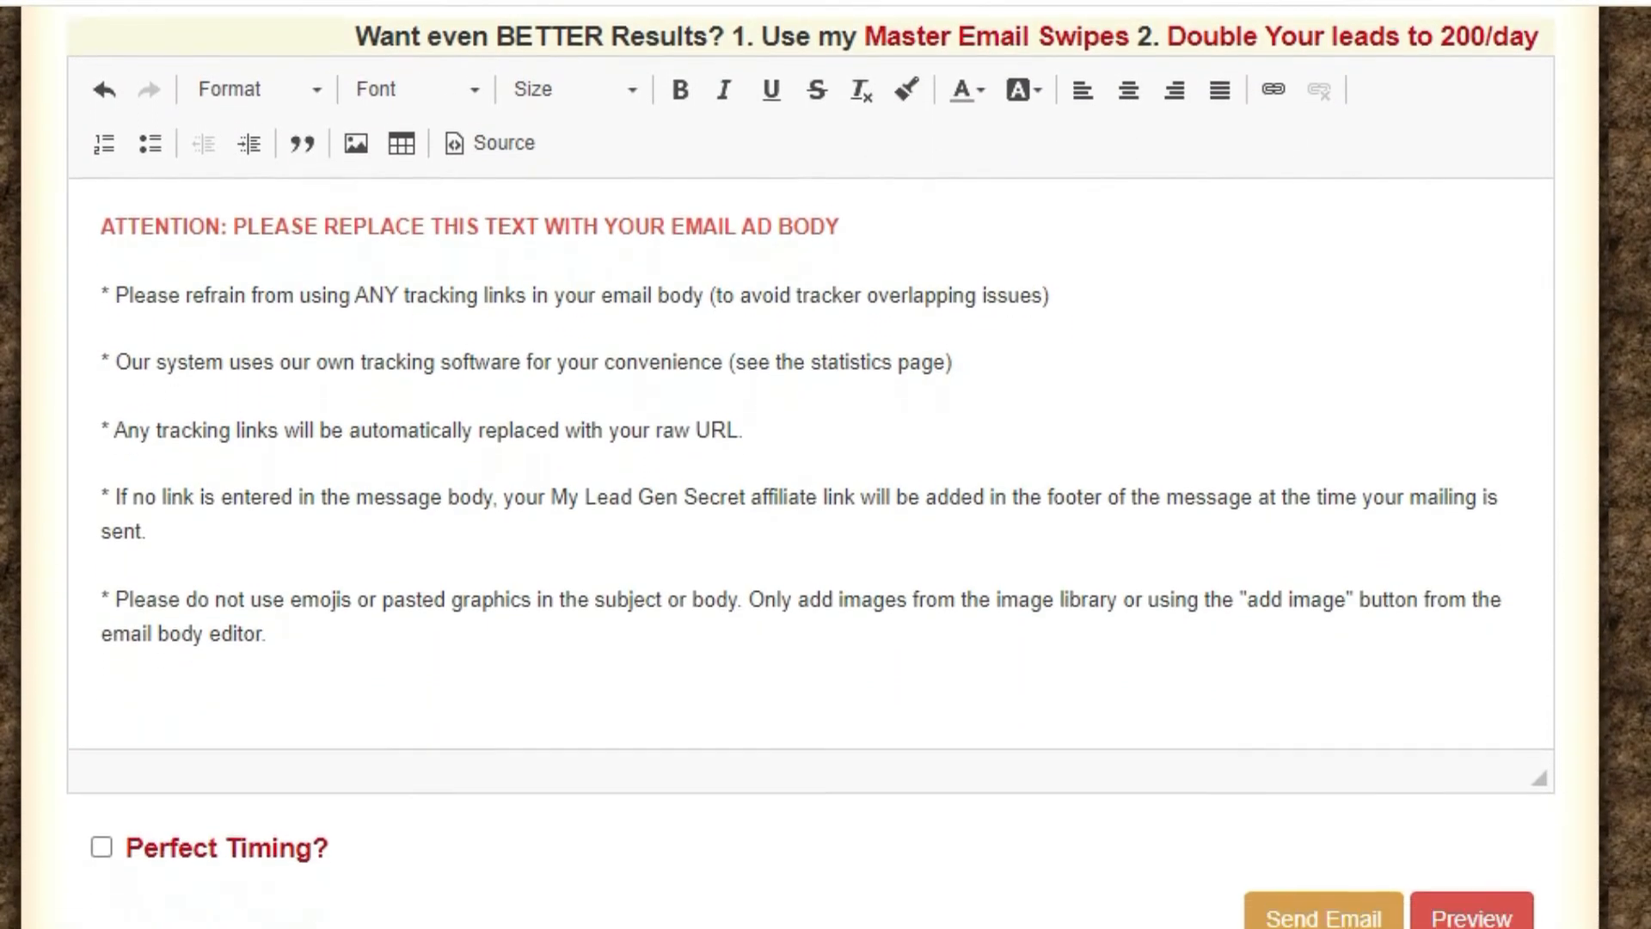
{"action": "key", "text": "ctrl+a"}
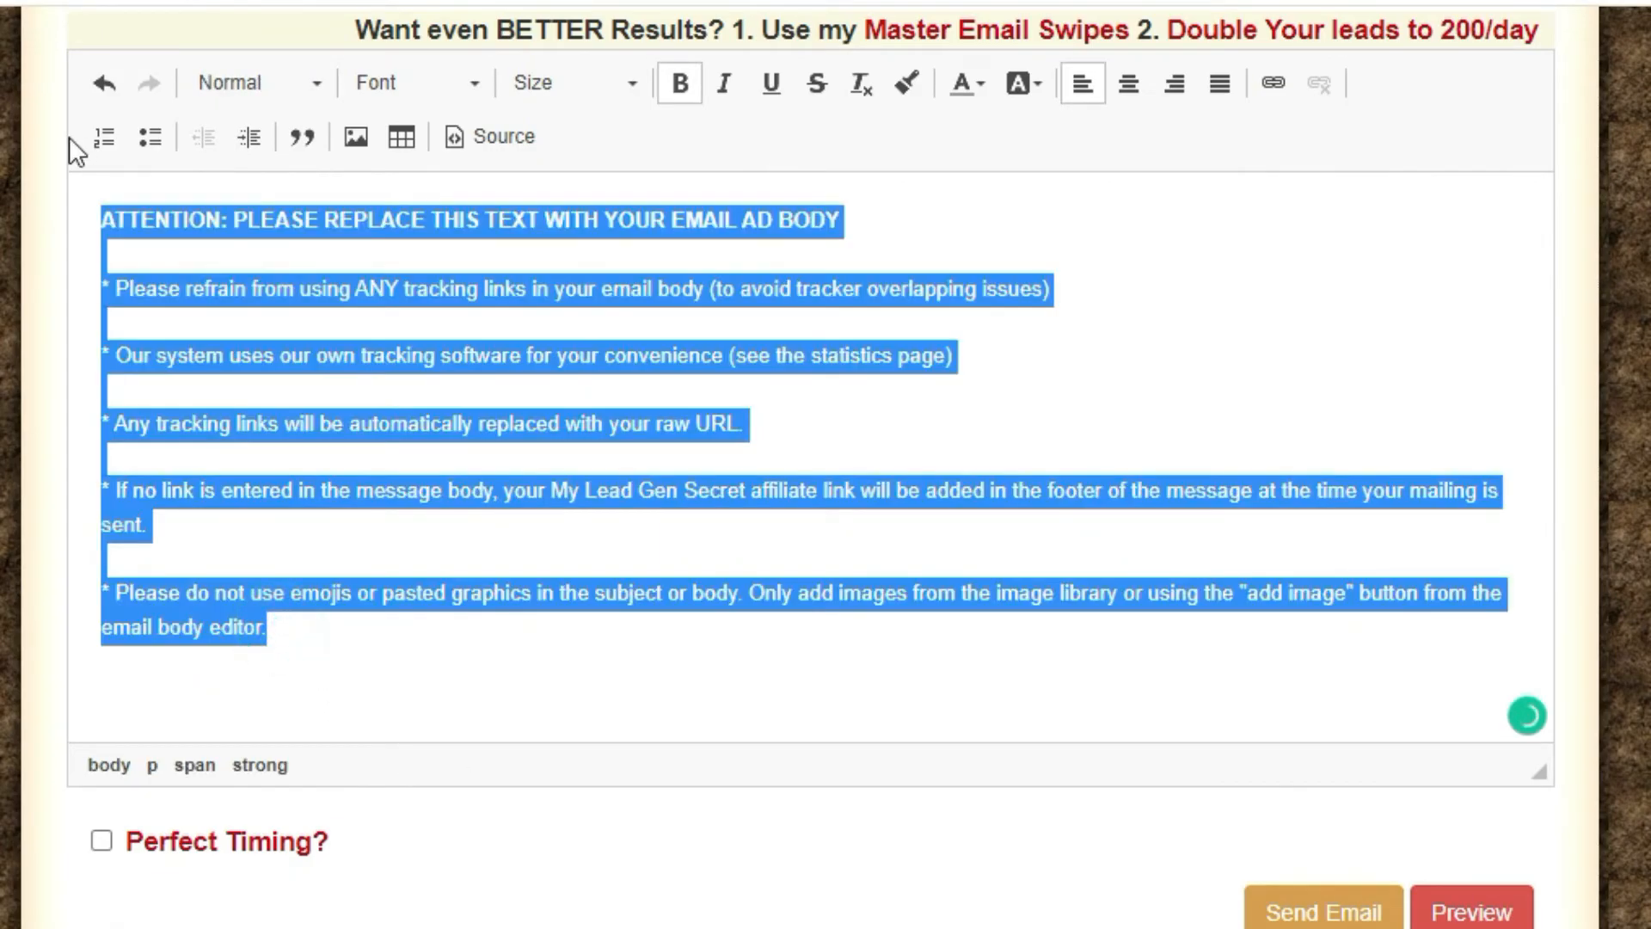
{"action": "key", "text": "Delete"}
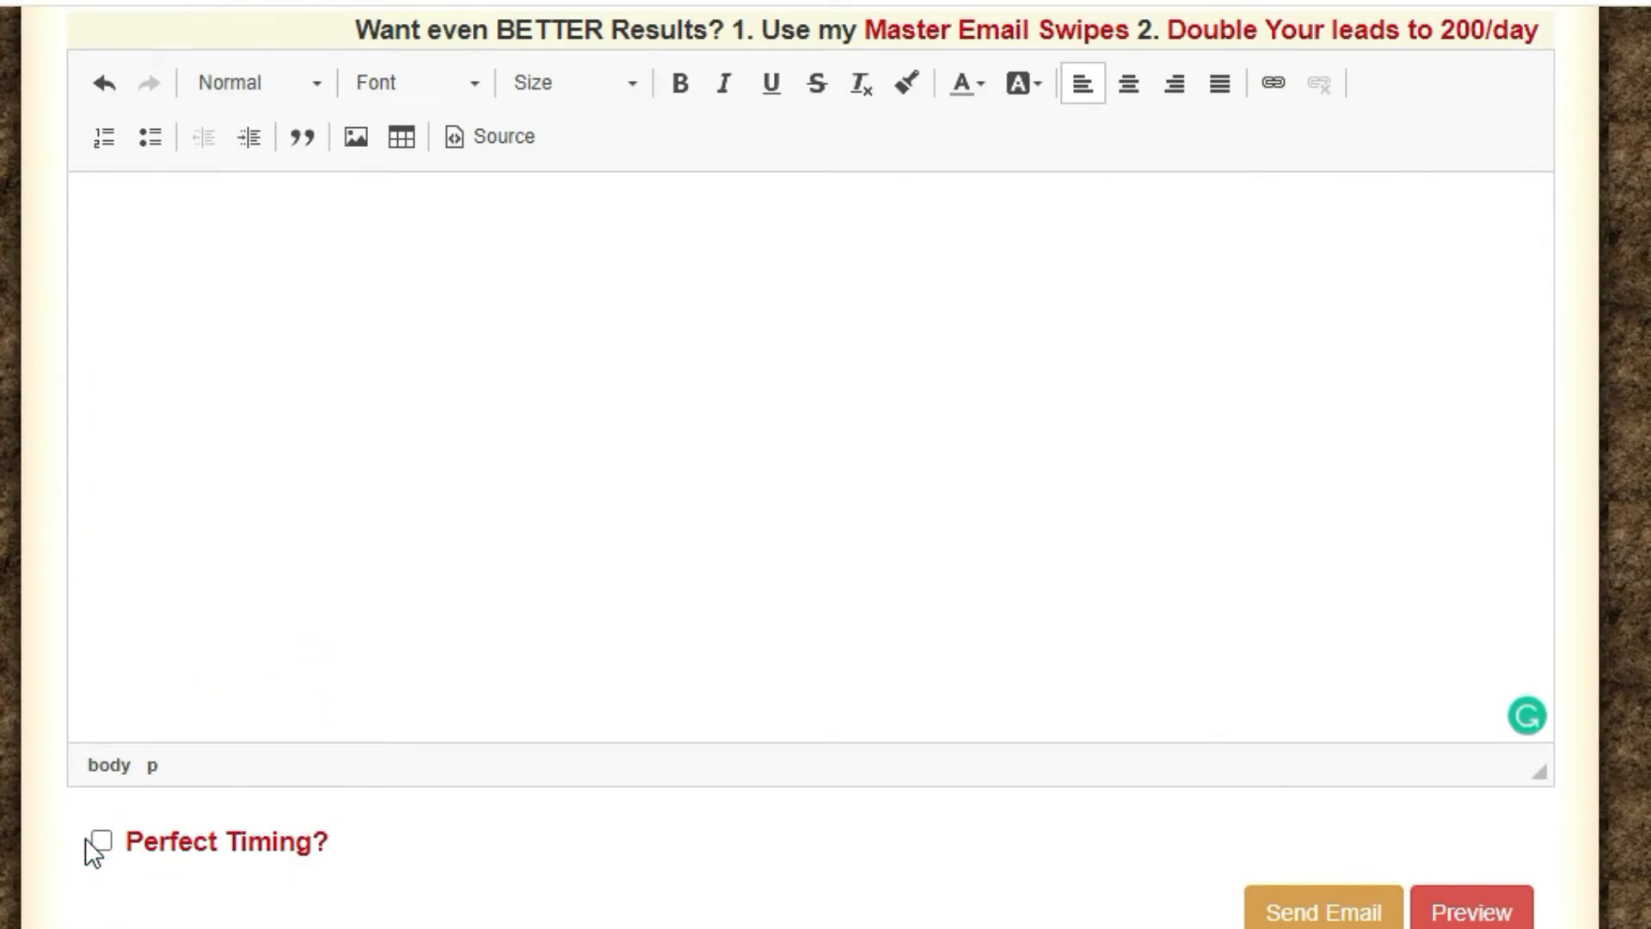
{"action": "left_click", "coordinate": [100, 841]}
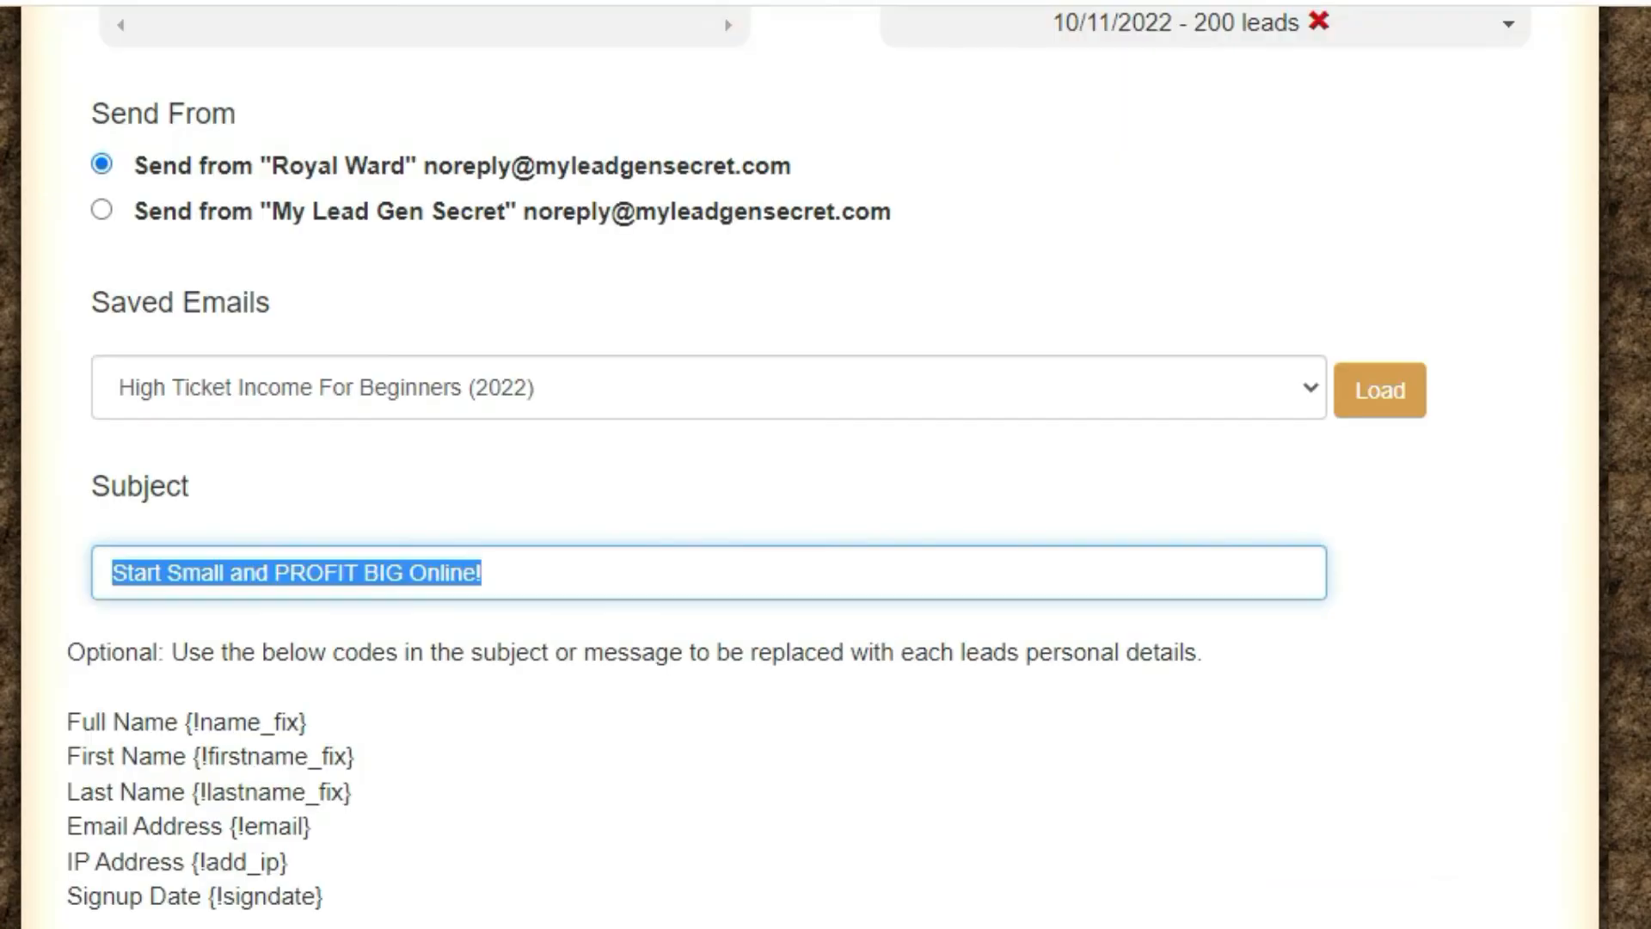
Step: Copy the whole message body from the already sent email into the empty body of the second account's new message
{"action": "scroll", "coordinate": [826, 464], "scroll_direction": "down", "scroll_amount": 15}
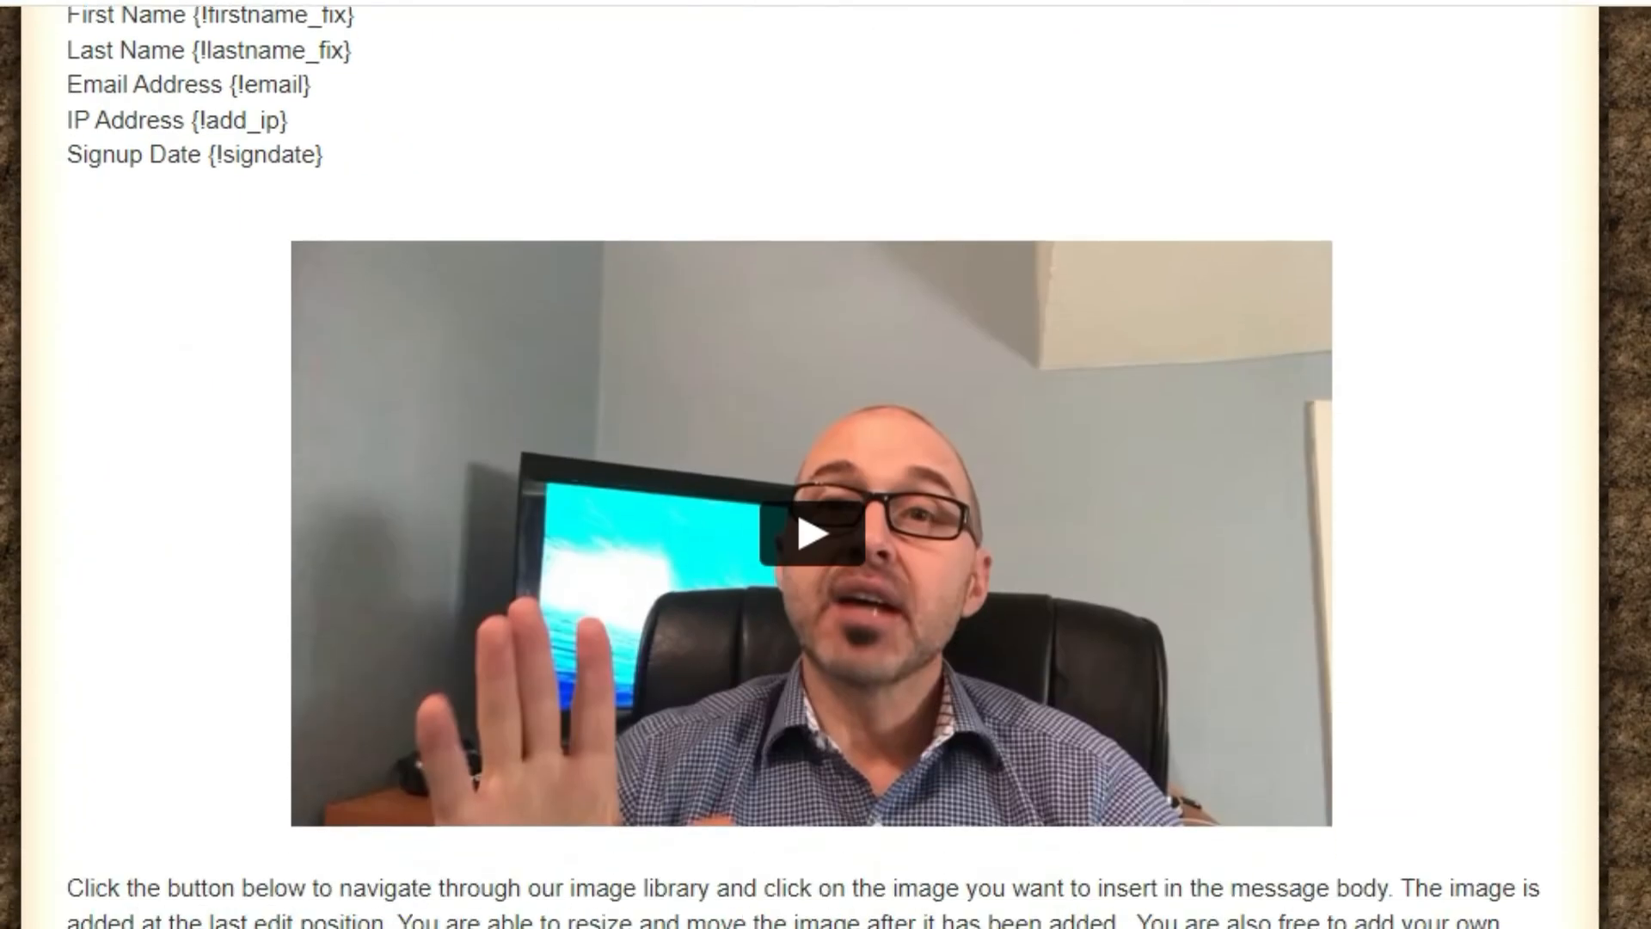
{"action": "scroll", "coordinate": [1202, 540], "scroll_direction": "down", "scroll_amount": 1}
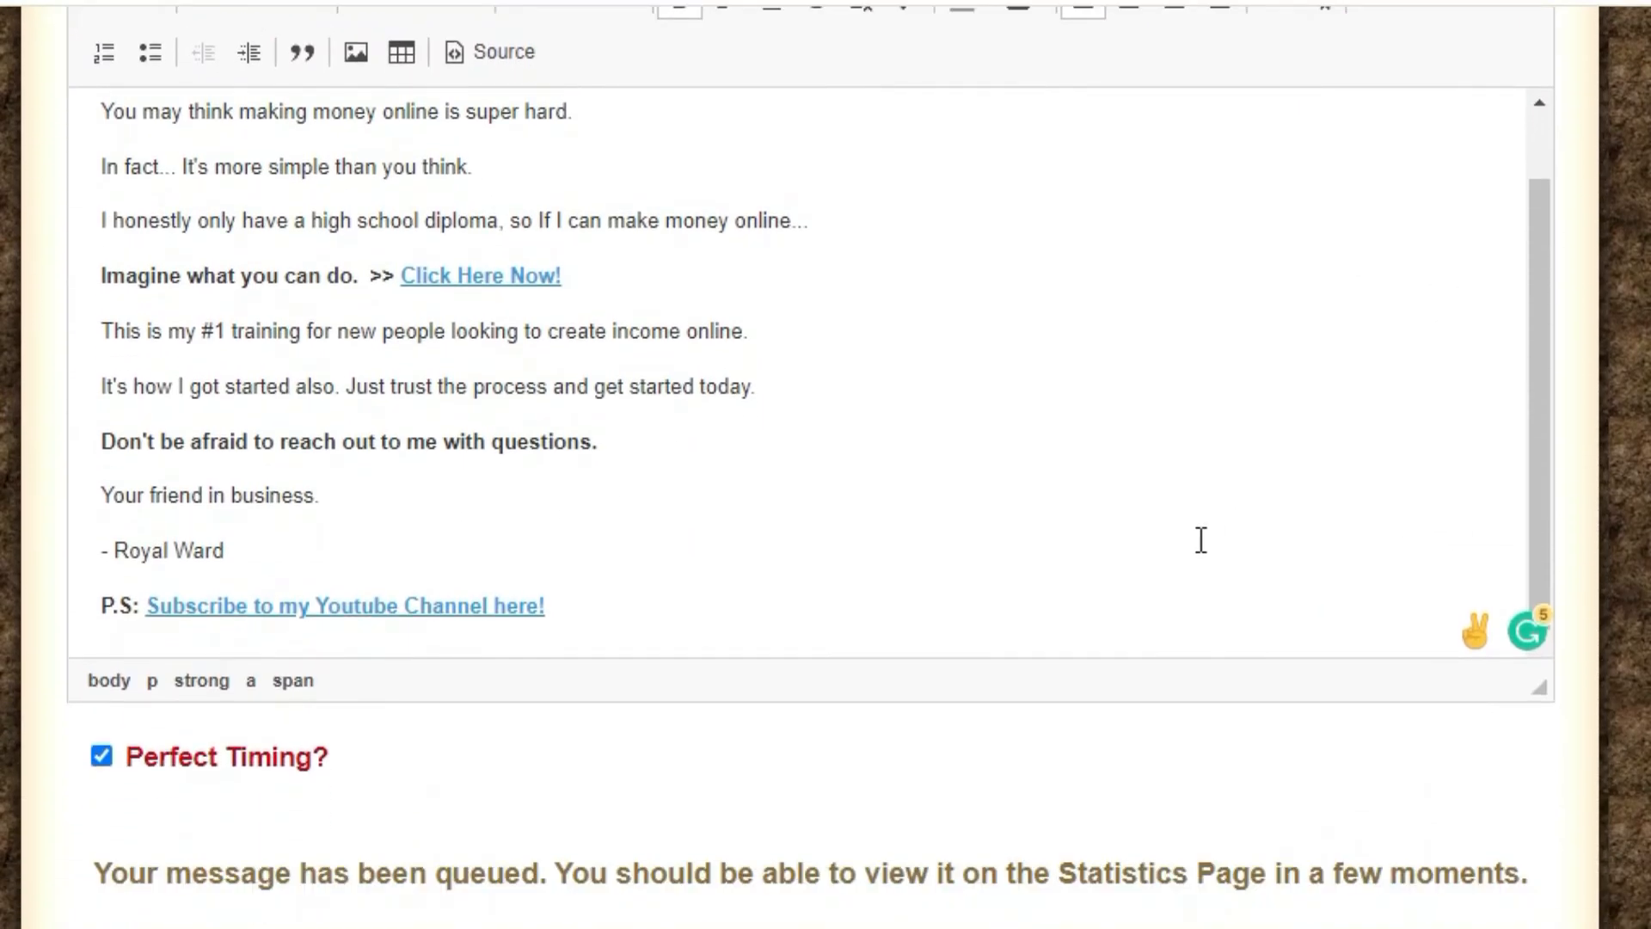
{"action": "left_click_drag", "start_coordinate": [606, 607], "coordinate": [94, 103]}
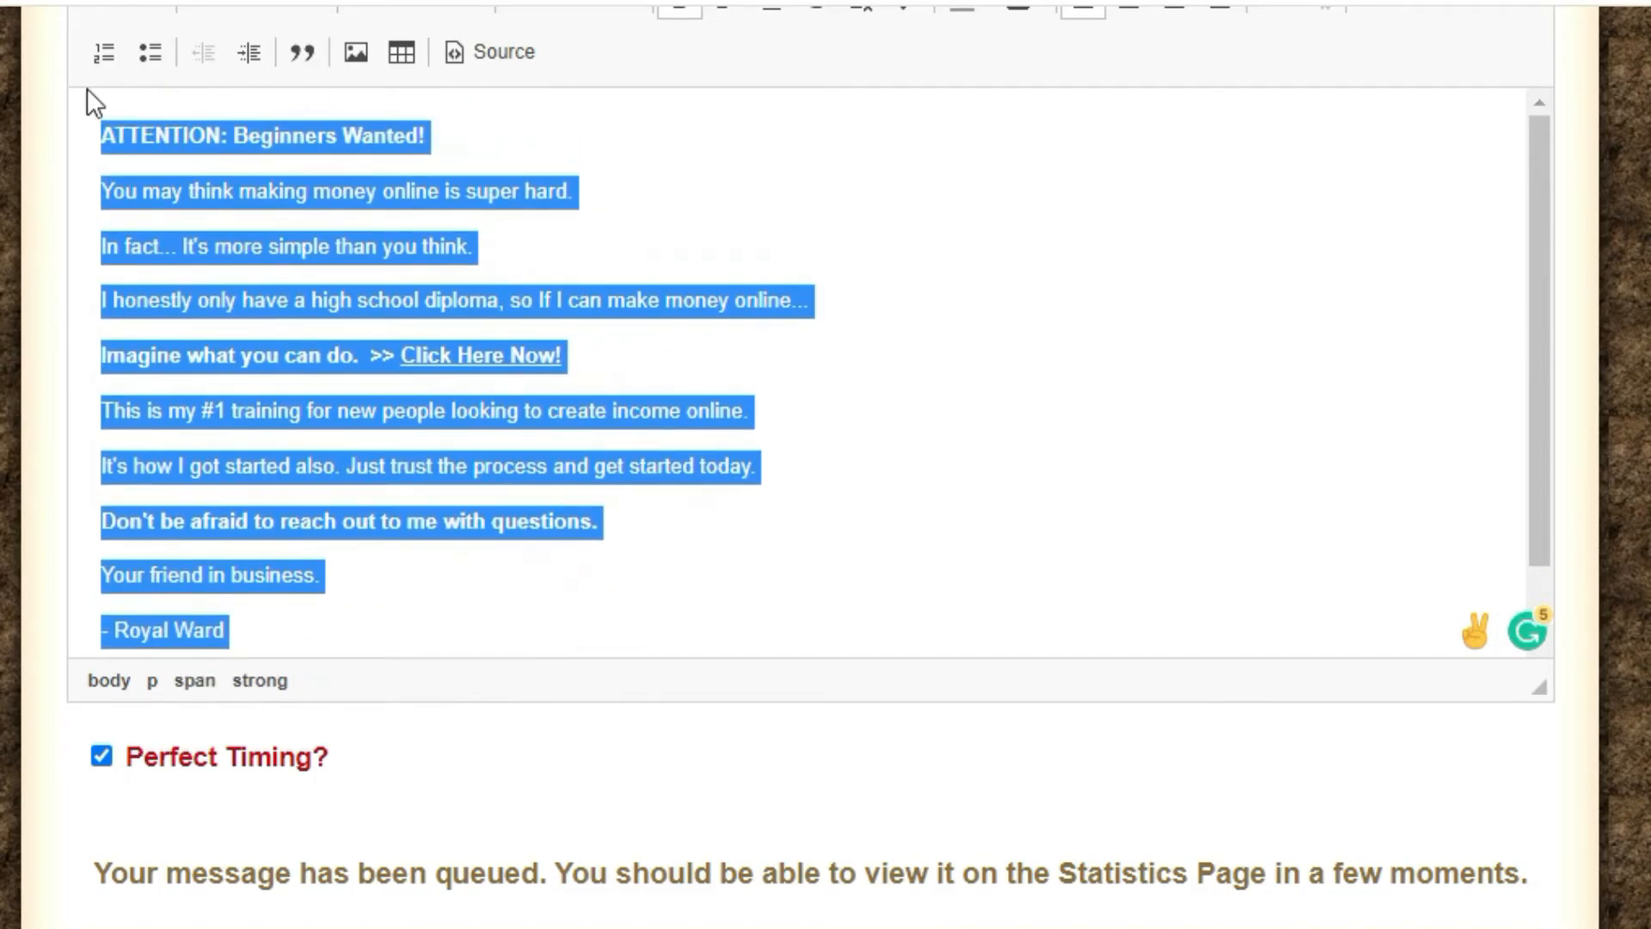
{"action": "right_click", "coordinate": [283, 147]}
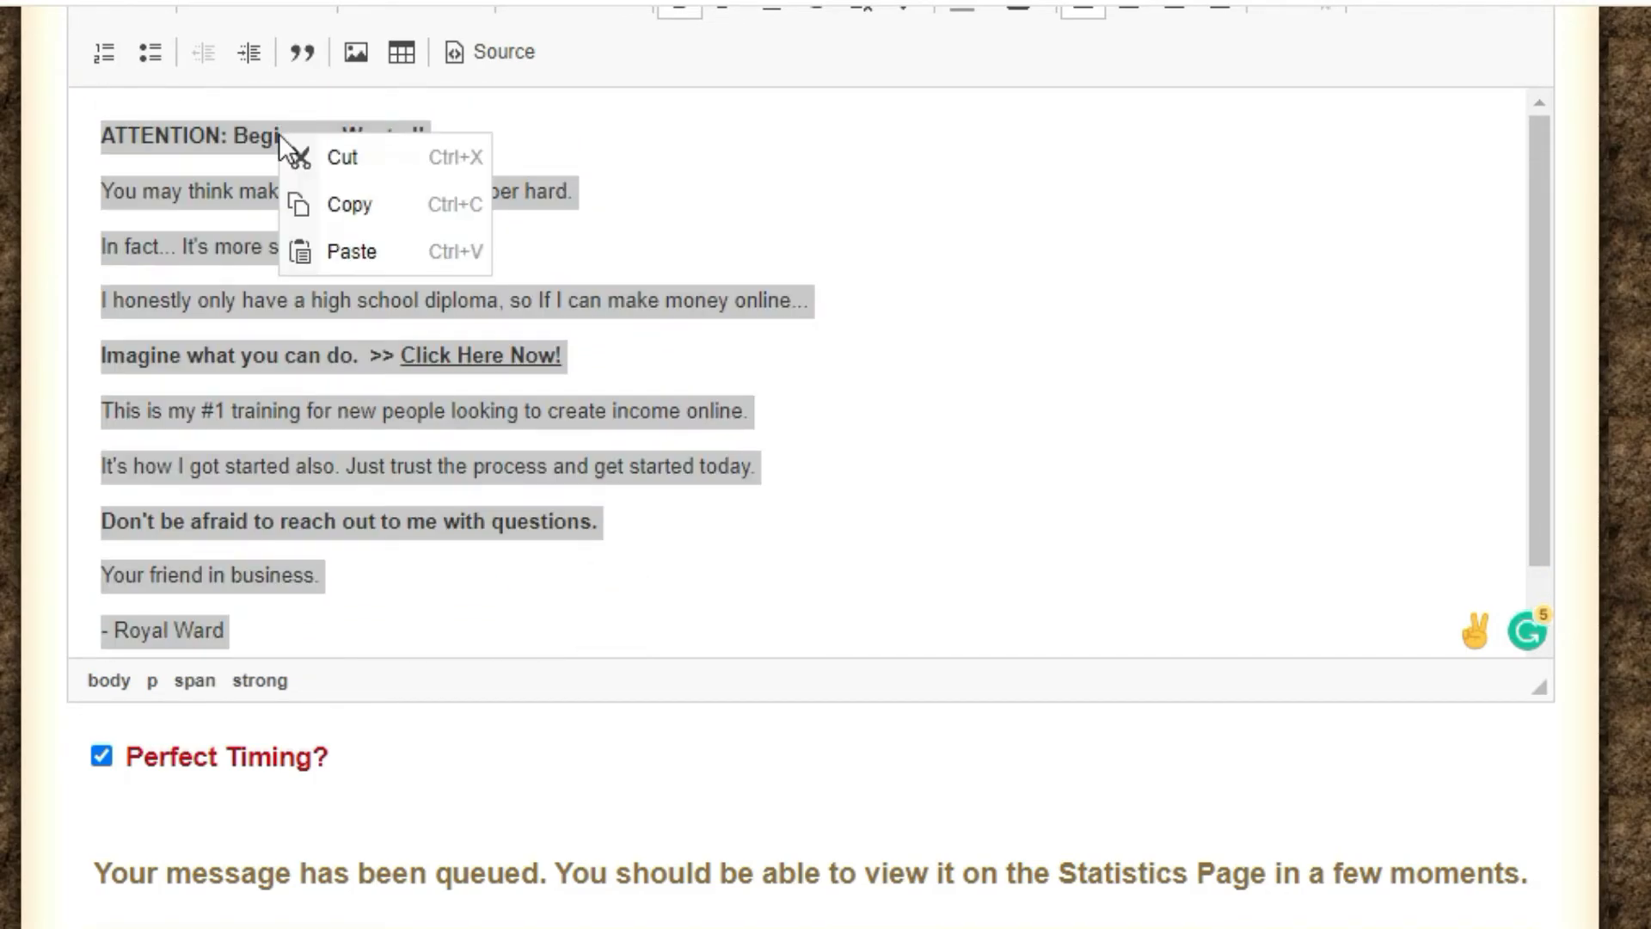
{"action": "left_click", "coordinate": [352, 202]}
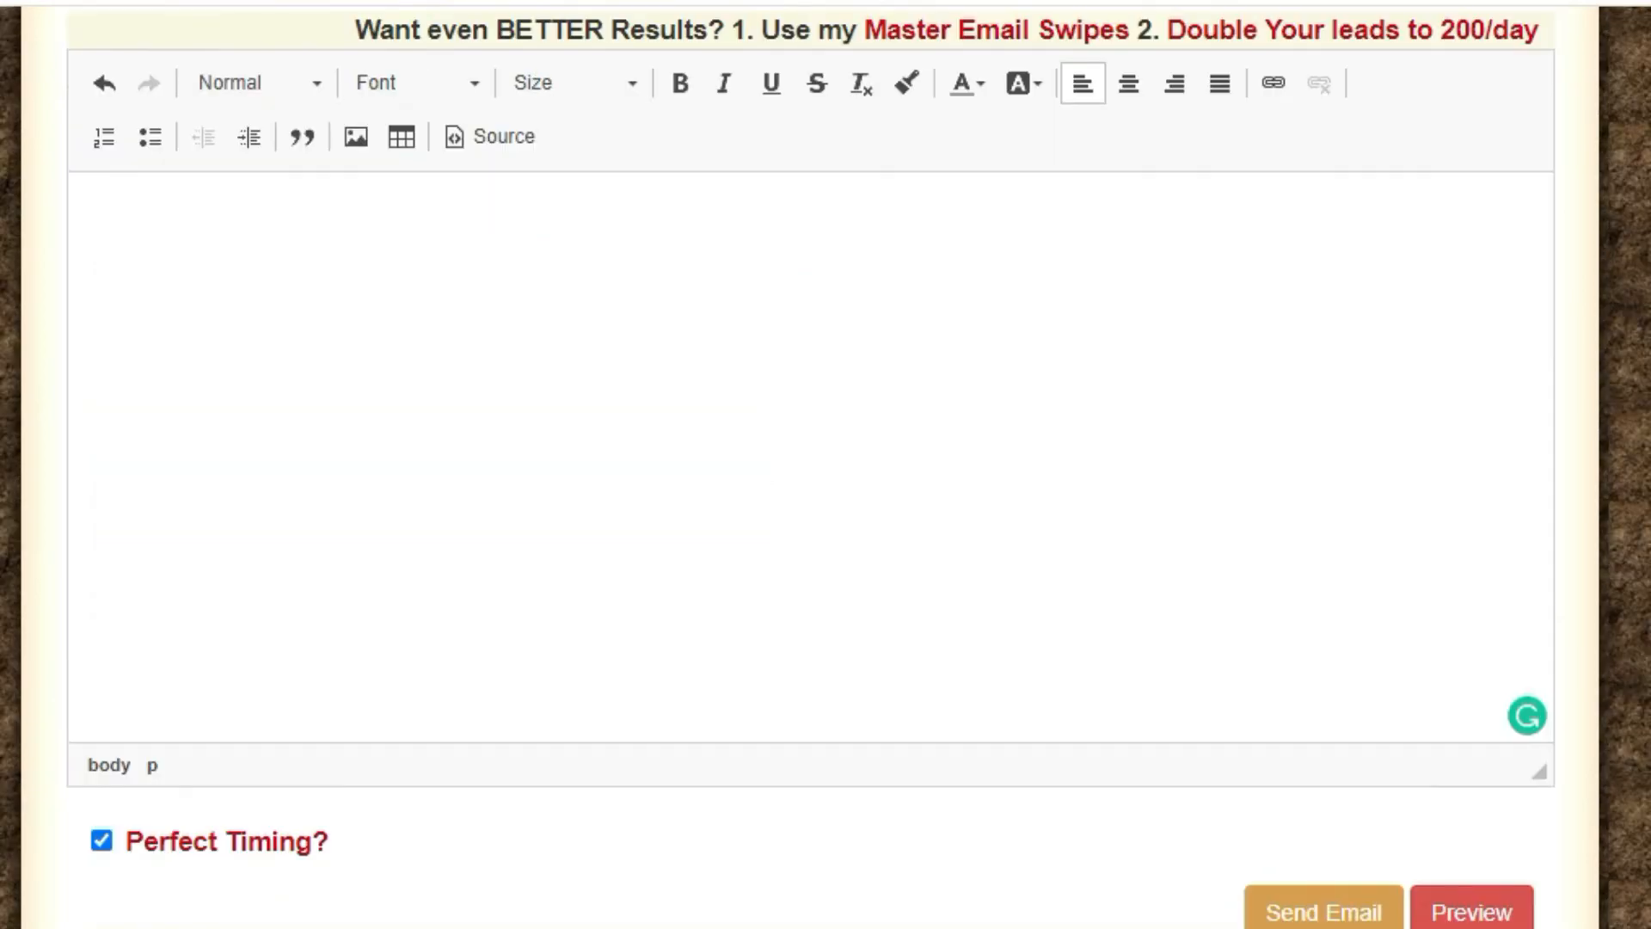
{"action": "left_click", "coordinate": [332, 206]}
{"action": "key", "text": "ctrl+v"}
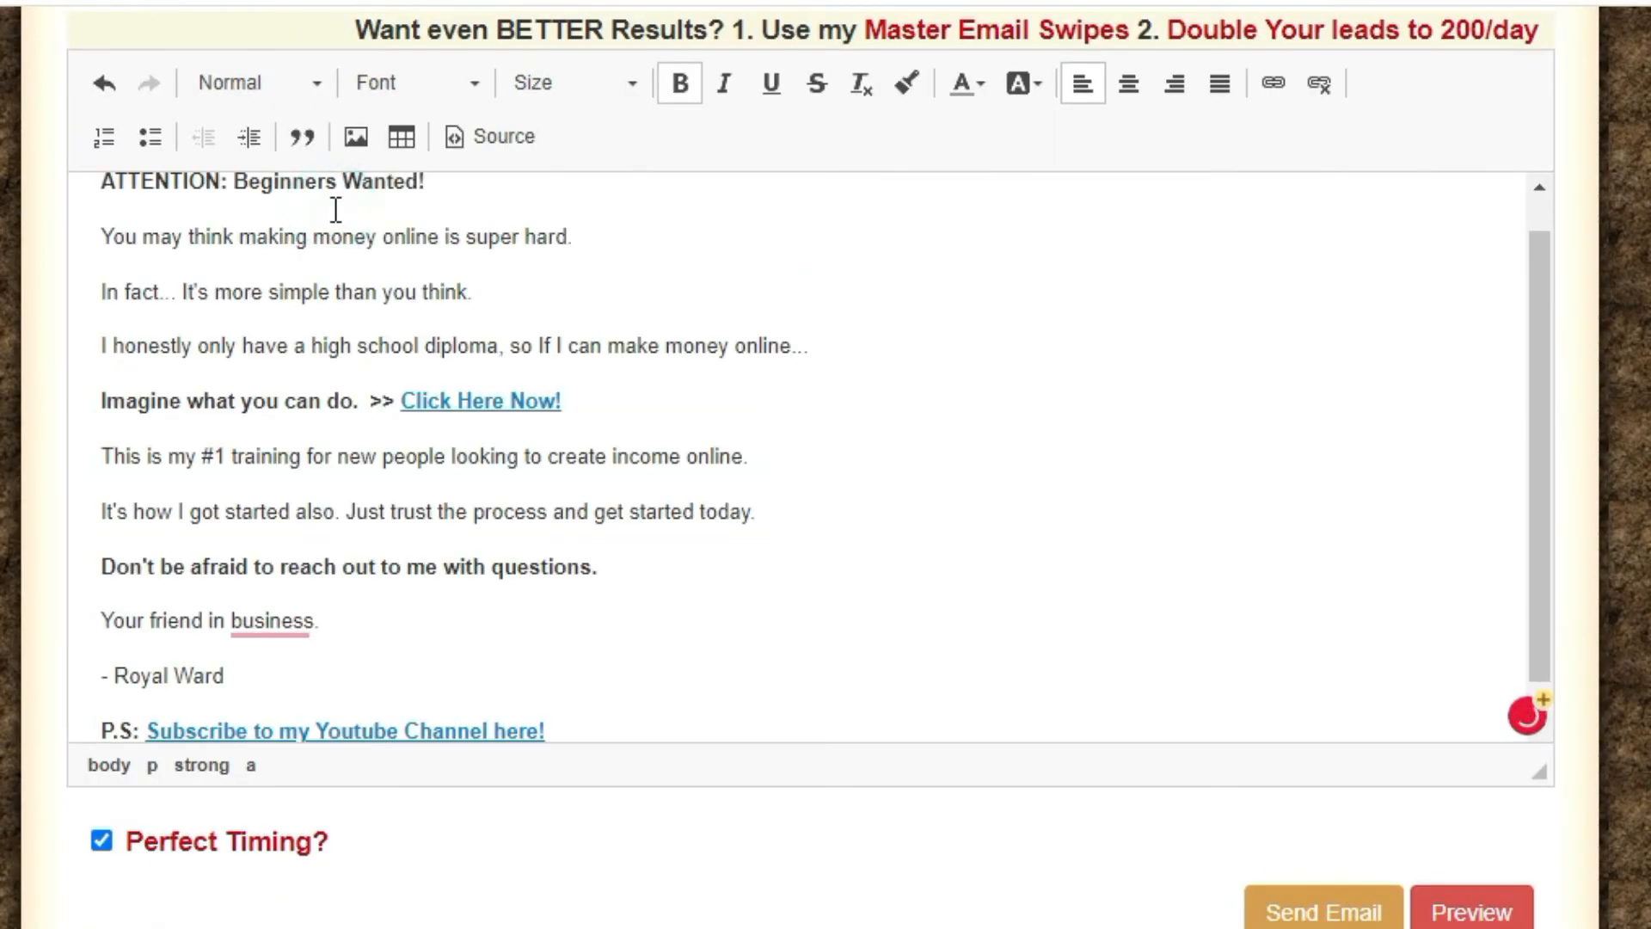
Step: Colour the heading "ATTENTION: Beginners Wanted!" red and the "Click Here Now!" link text blue
{"action": "triple_click", "coordinate": [481, 182]}
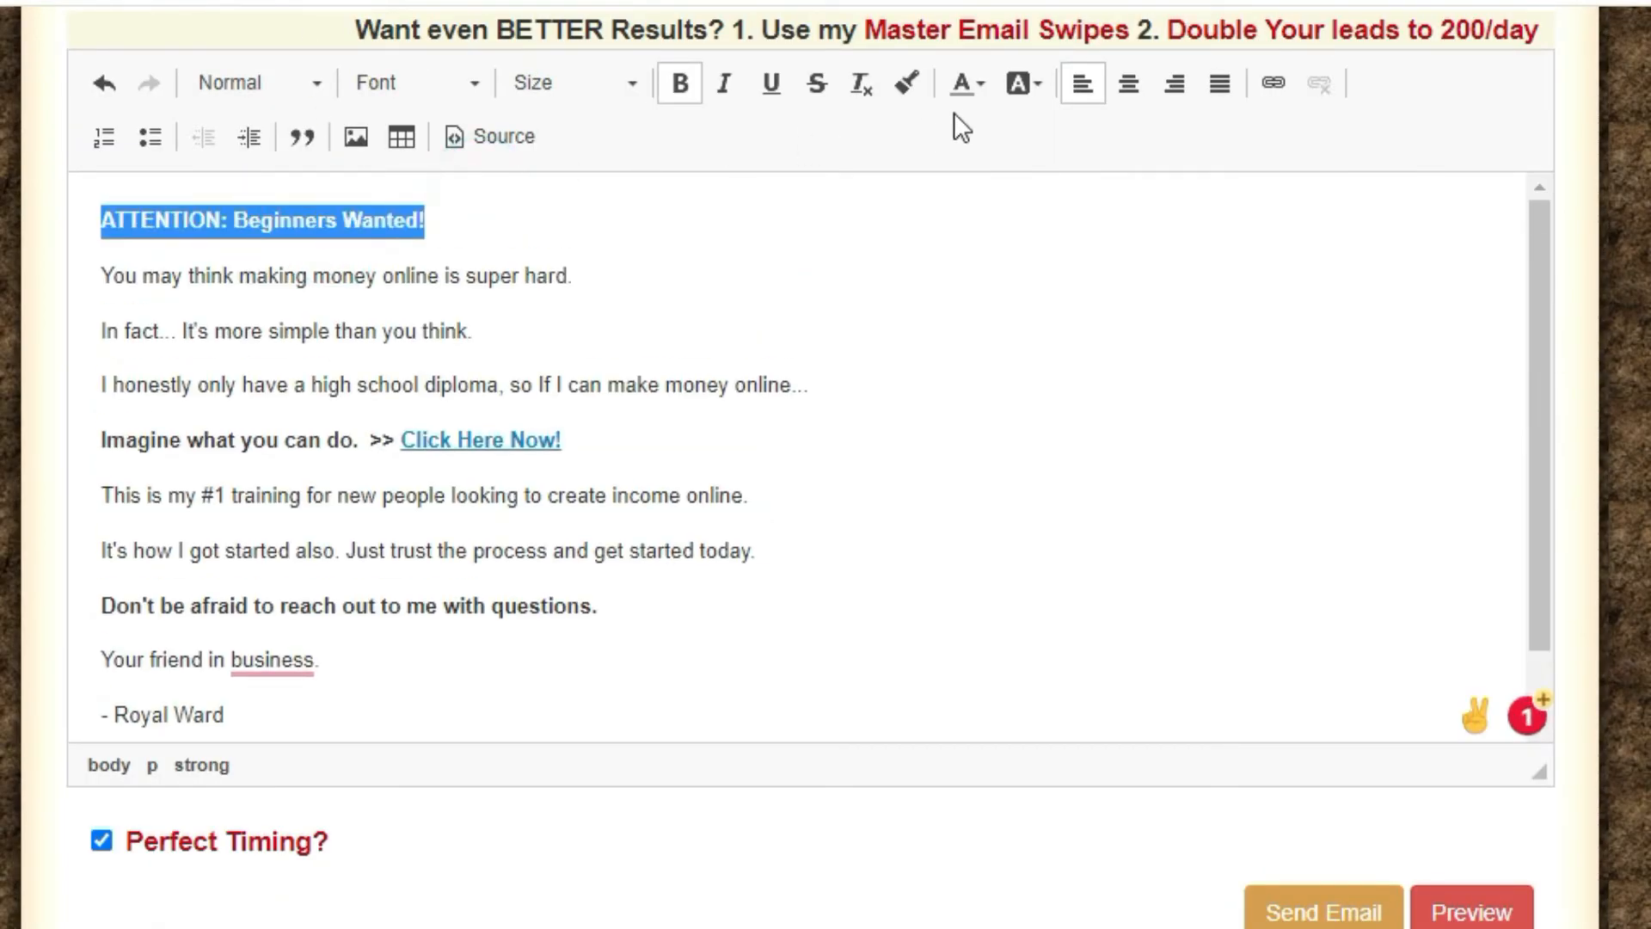
{"action": "left_click", "coordinate": [974, 95]}
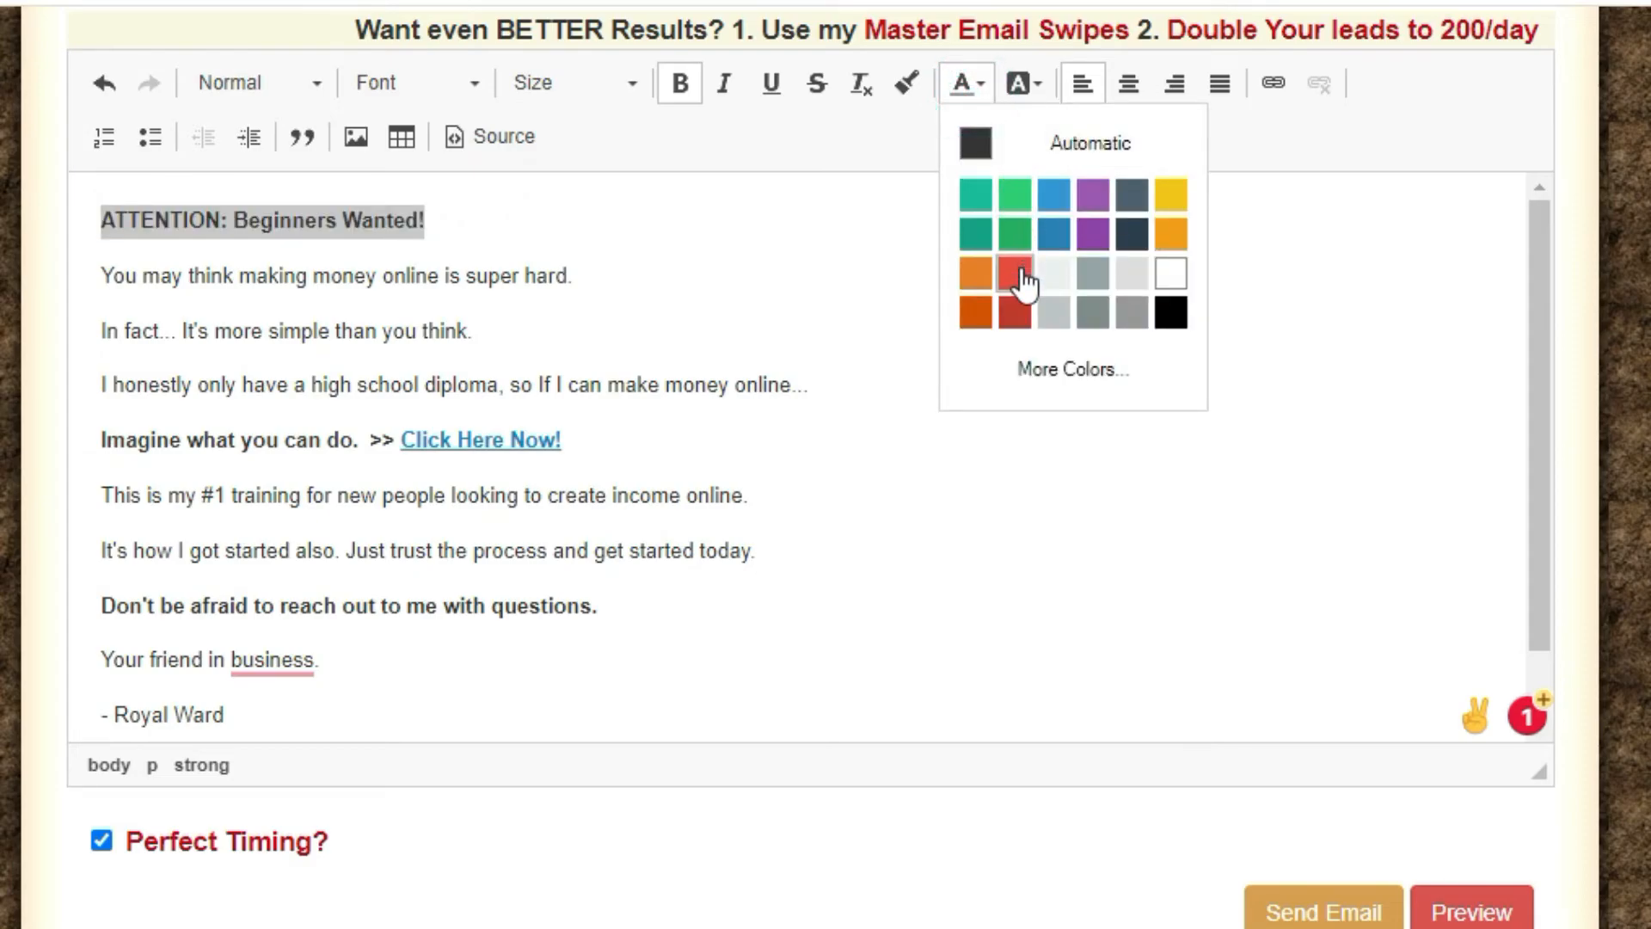
{"action": "left_click", "coordinate": [1019, 267]}
{"action": "left_click_drag", "start_coordinate": [603, 437], "coordinate": [401, 440]}
{"action": "left_click", "coordinate": [965, 89]}
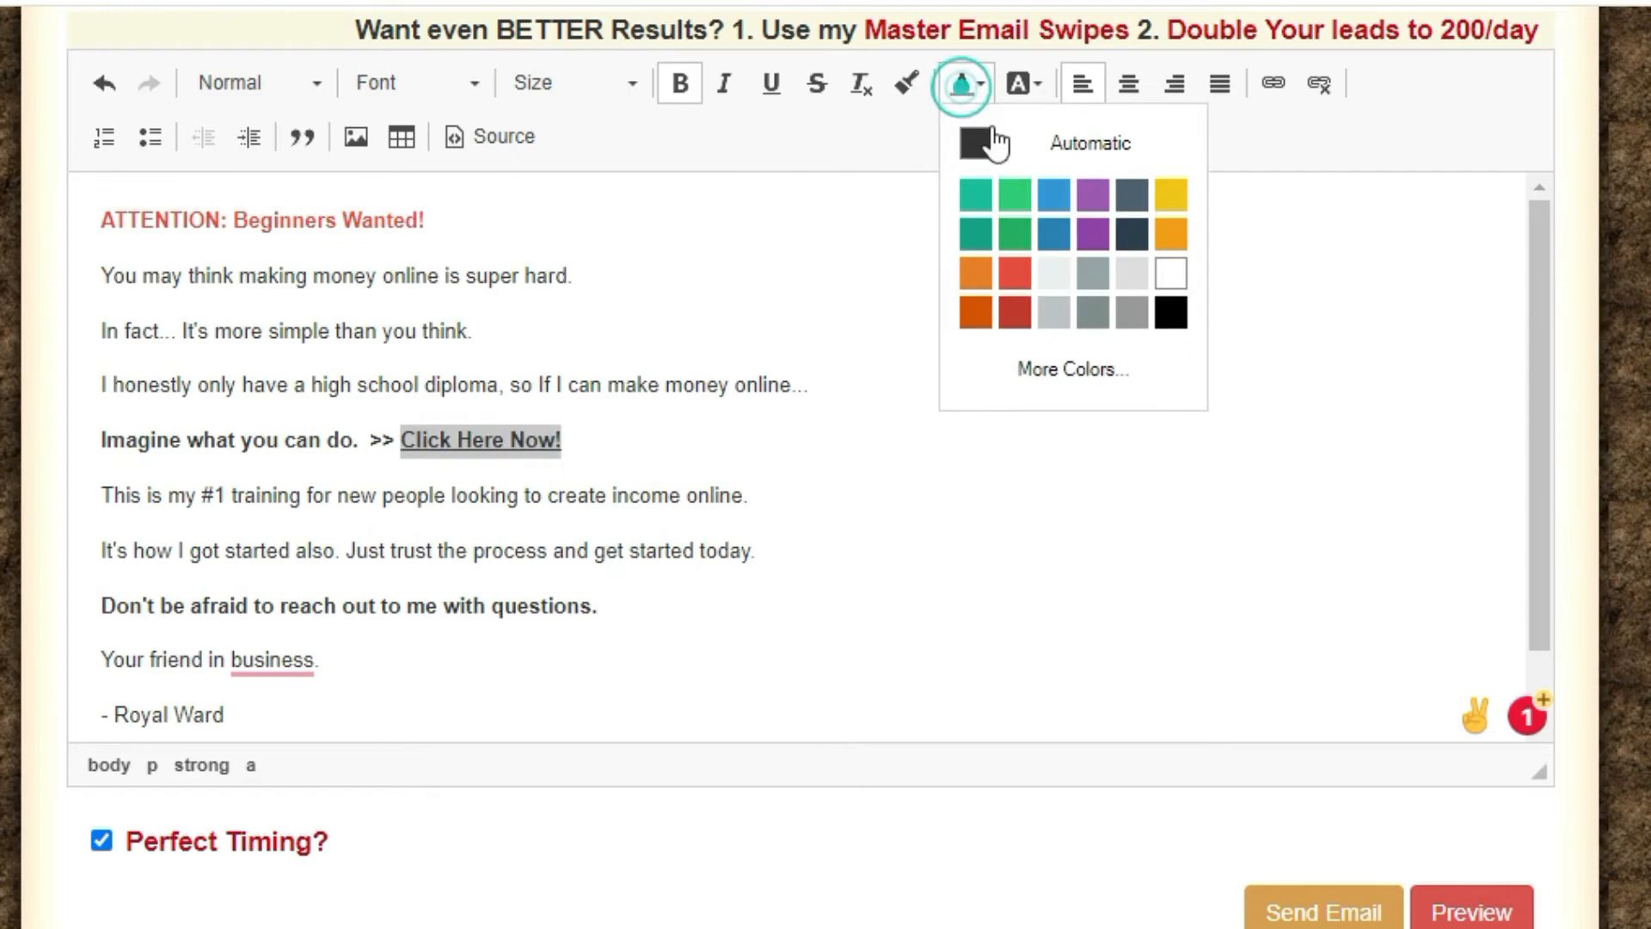
{"action": "left_click", "coordinate": [1064, 181]}
Step: Preview the finished email, close the preview and send the email from the second account
{"action": "left_click", "coordinate": [1458, 899]}
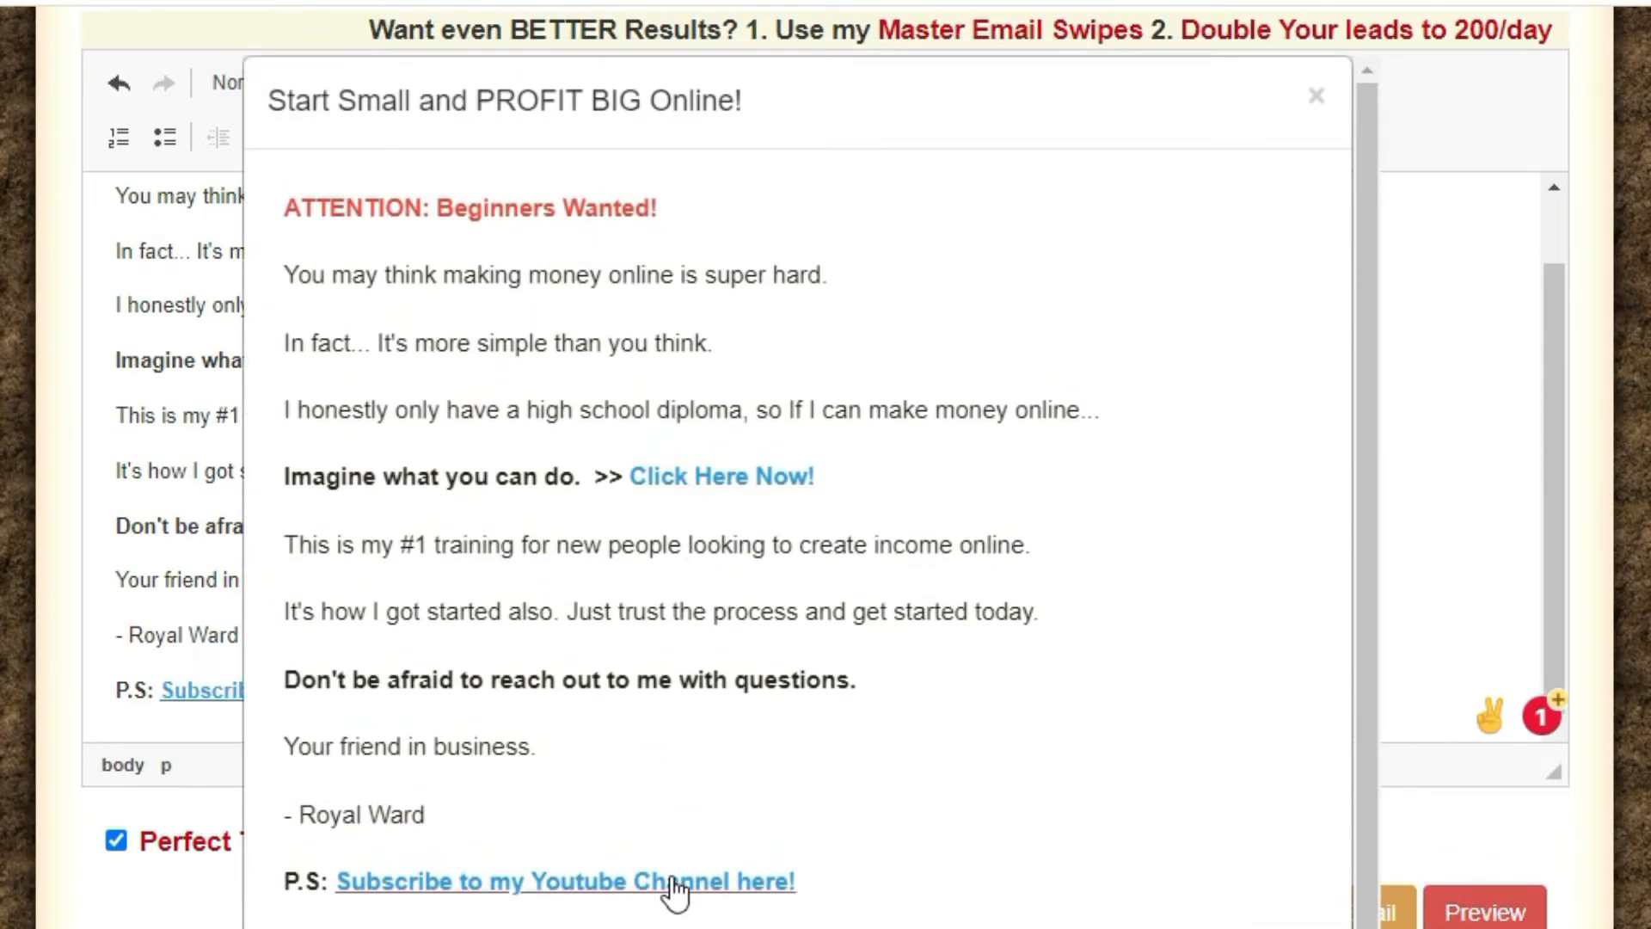
{"action": "left_click", "coordinate": [1294, 927]}
{"action": "left_click", "coordinate": [1316, 917]}
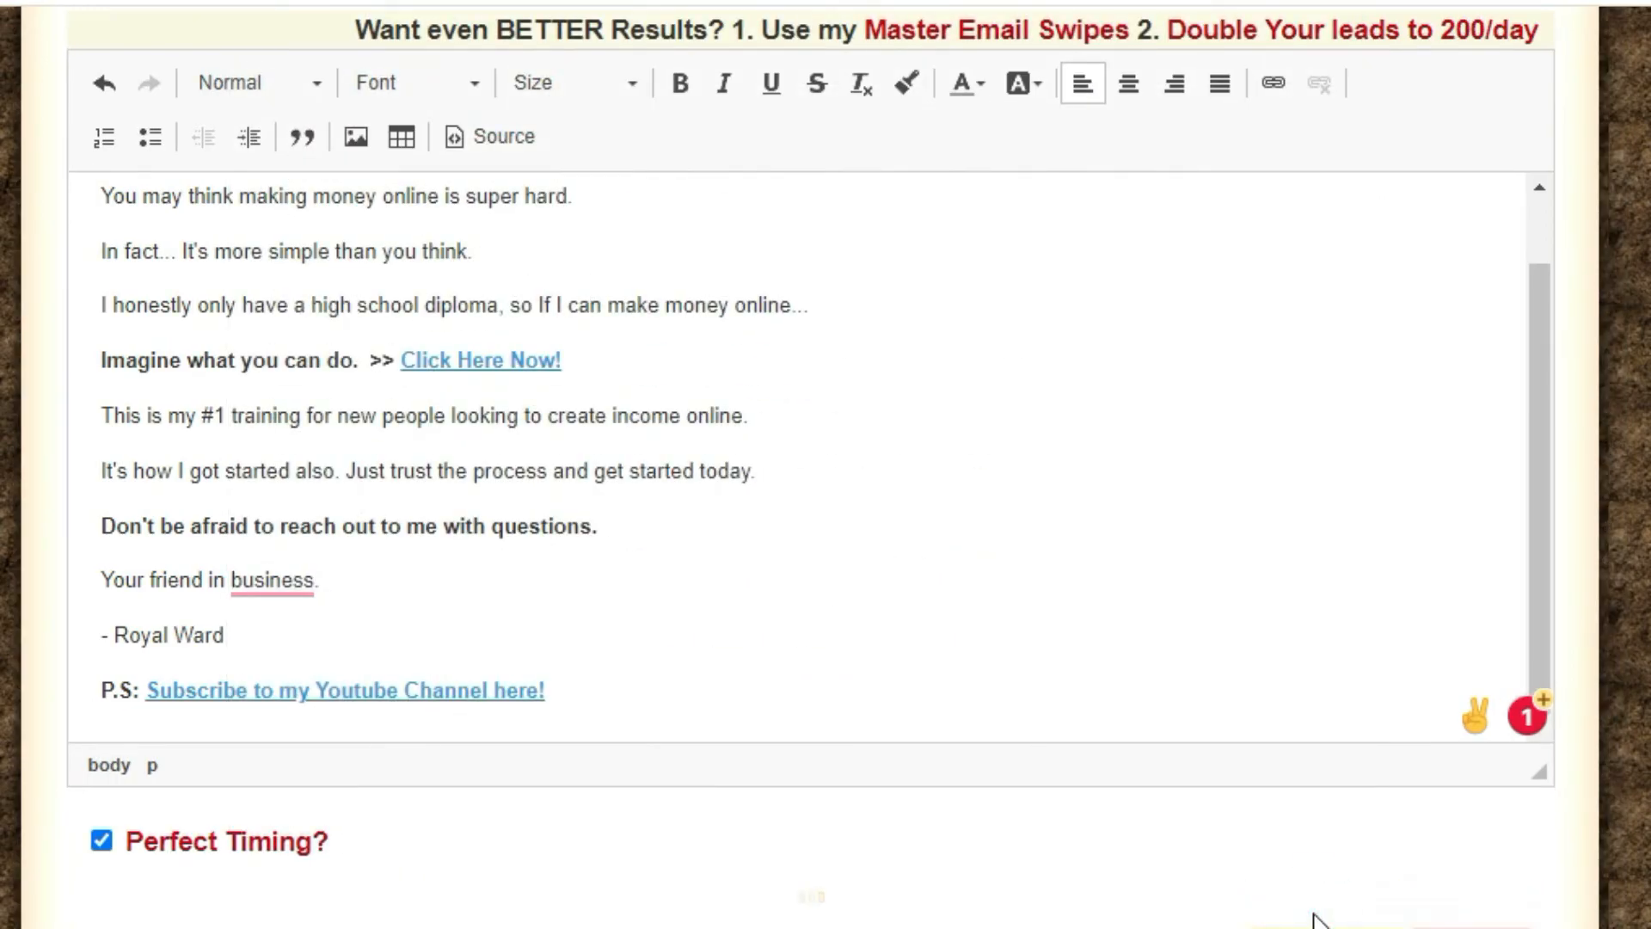